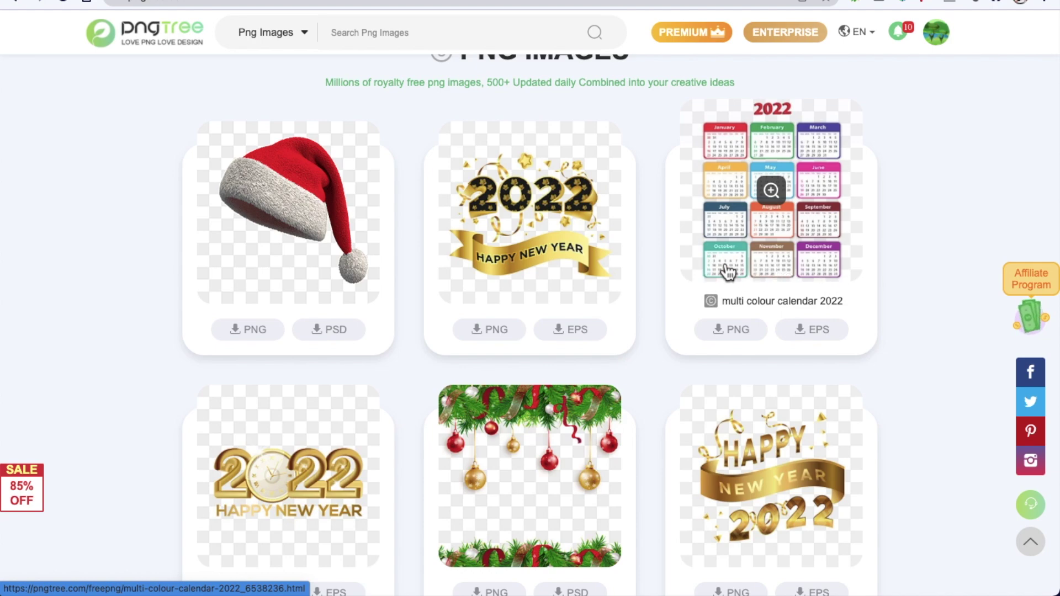
Open the multi colour calendar 2022 image page, look over its preview and download options, and return to the Pngtree home page
{"action": "left_click", "coordinate": [753, 217]}
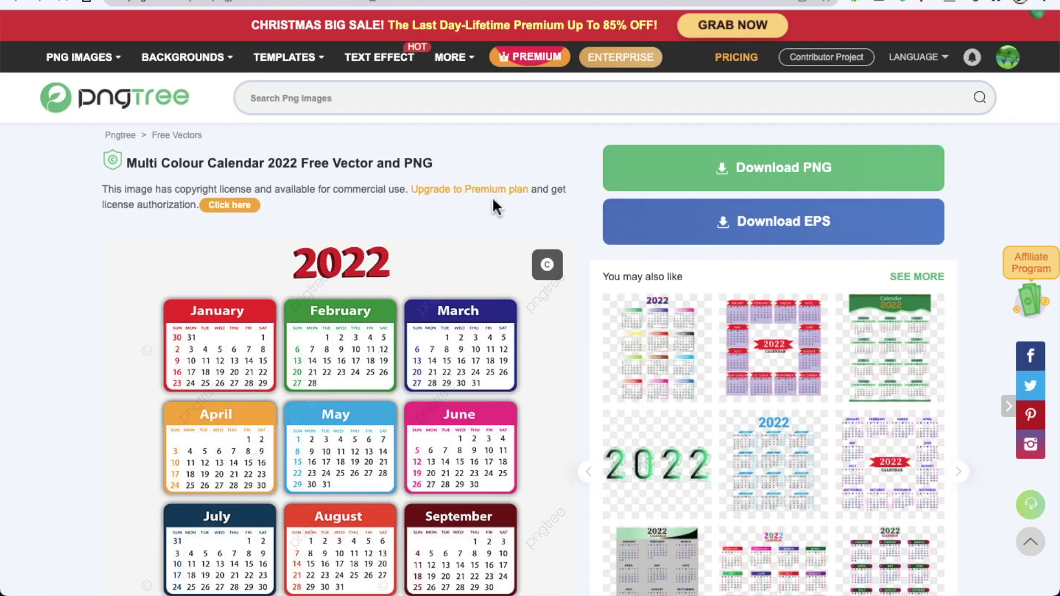
{"action": "scroll", "coordinate": [492, 197], "scroll_direction": "down", "scroll_amount": 3}
{"action": "left_click", "coordinate": [857, 89]}
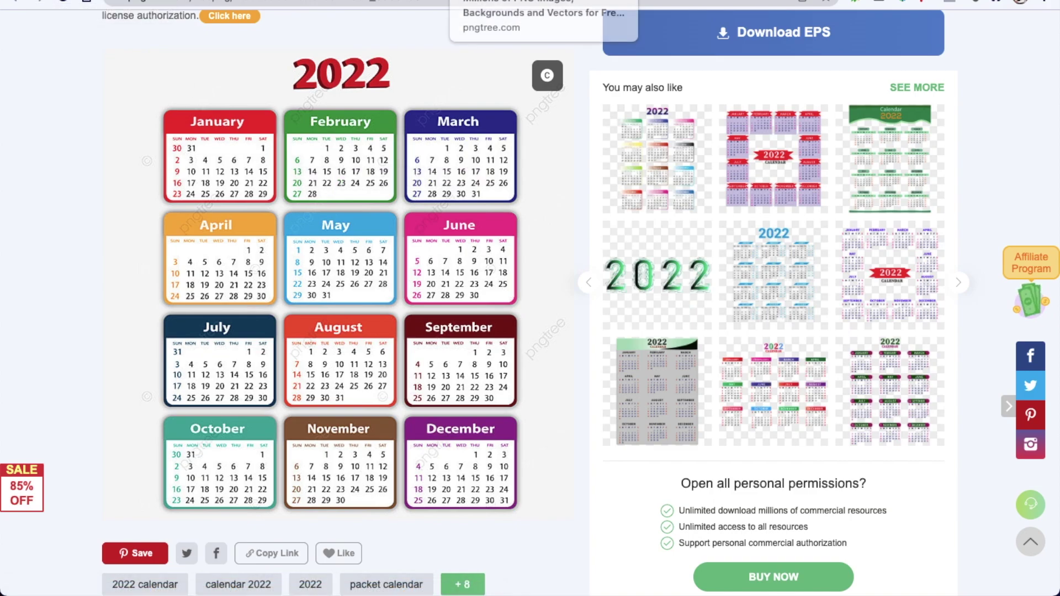
{"action": "left_click", "coordinate": [469, 2]}
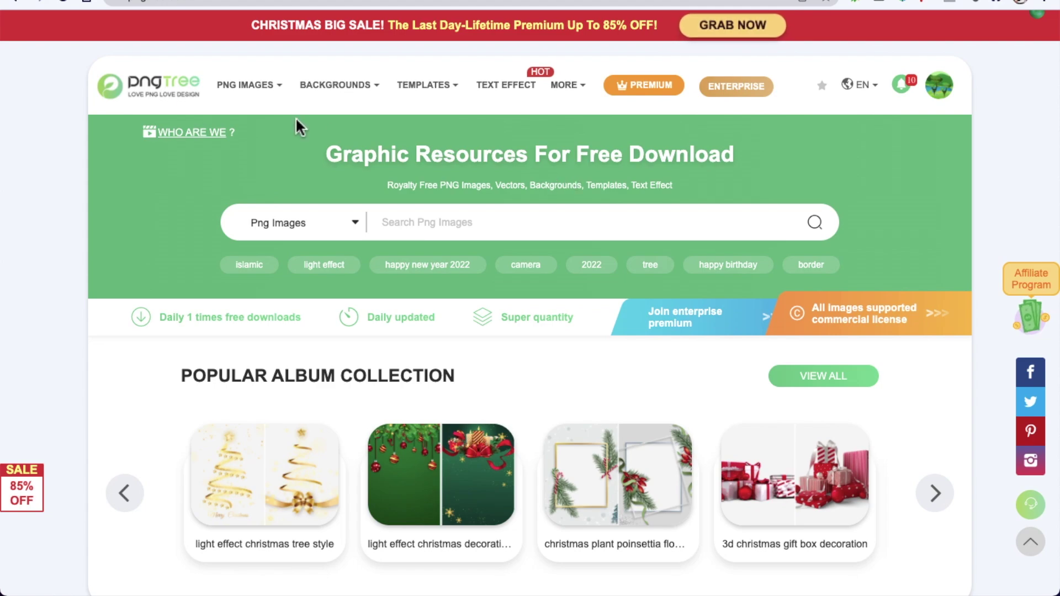
{"action": "mouse_move", "coordinate": [285, 107]}
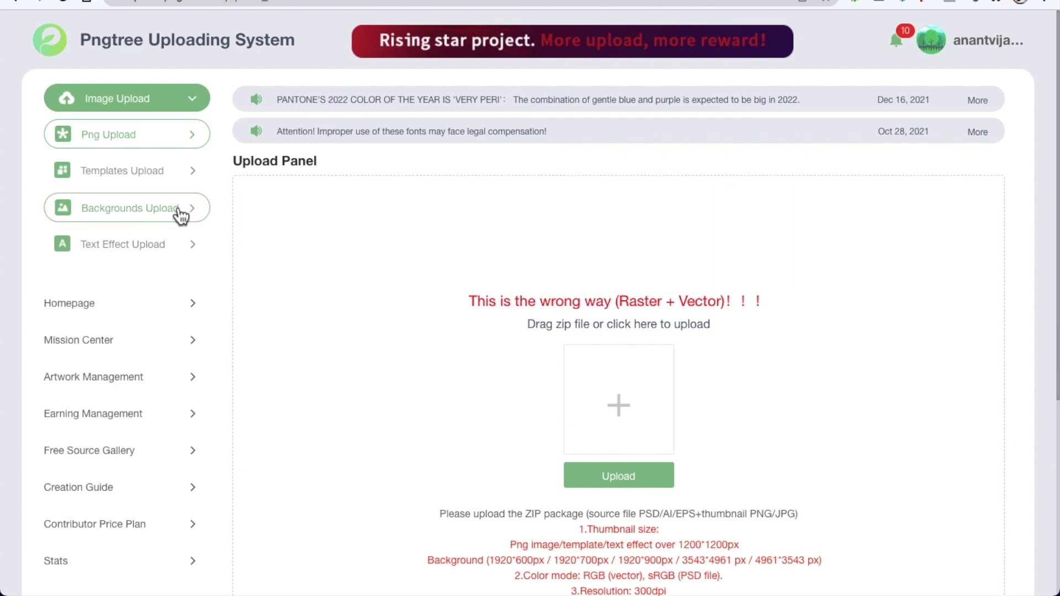
Open the contributor homepage, and review the file requirements on the PNG upload page
{"action": "left_click", "coordinate": [80, 311]}
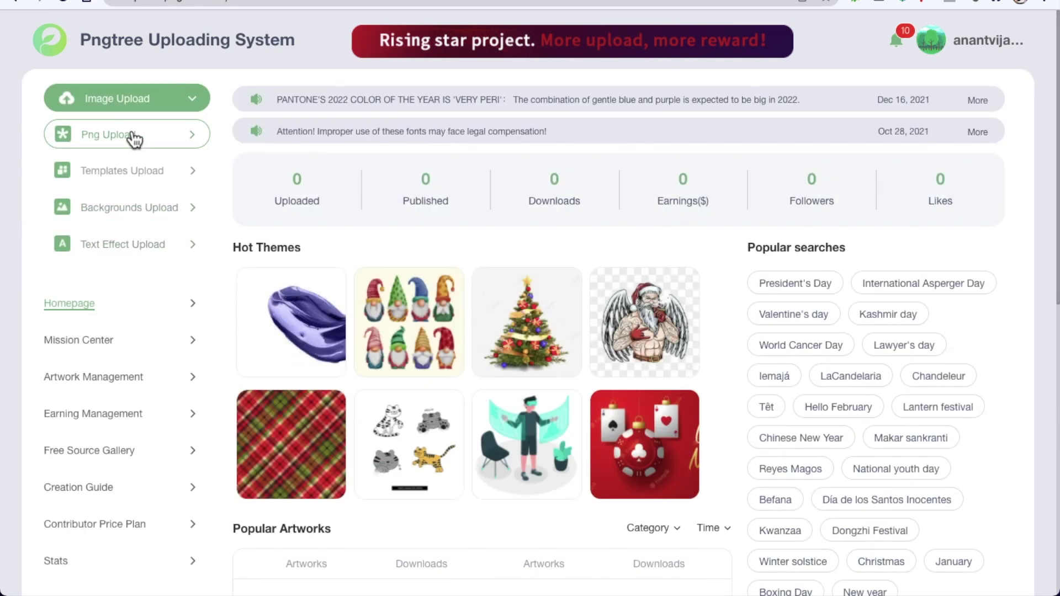
{"action": "left_click", "coordinate": [111, 145]}
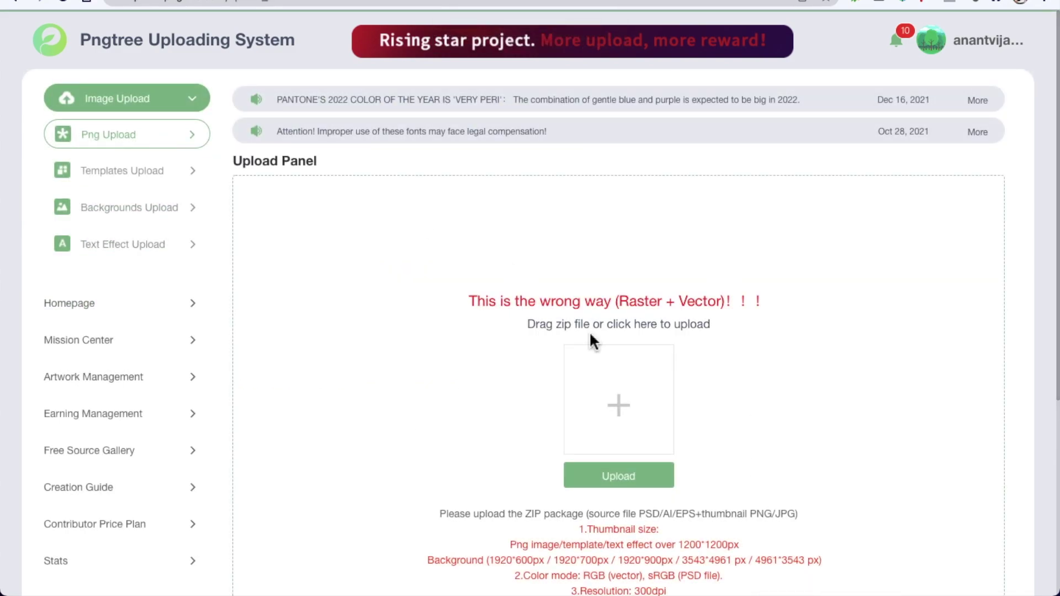
{"action": "scroll", "coordinate": [589, 330], "scroll_direction": "down", "scroll_amount": 3}
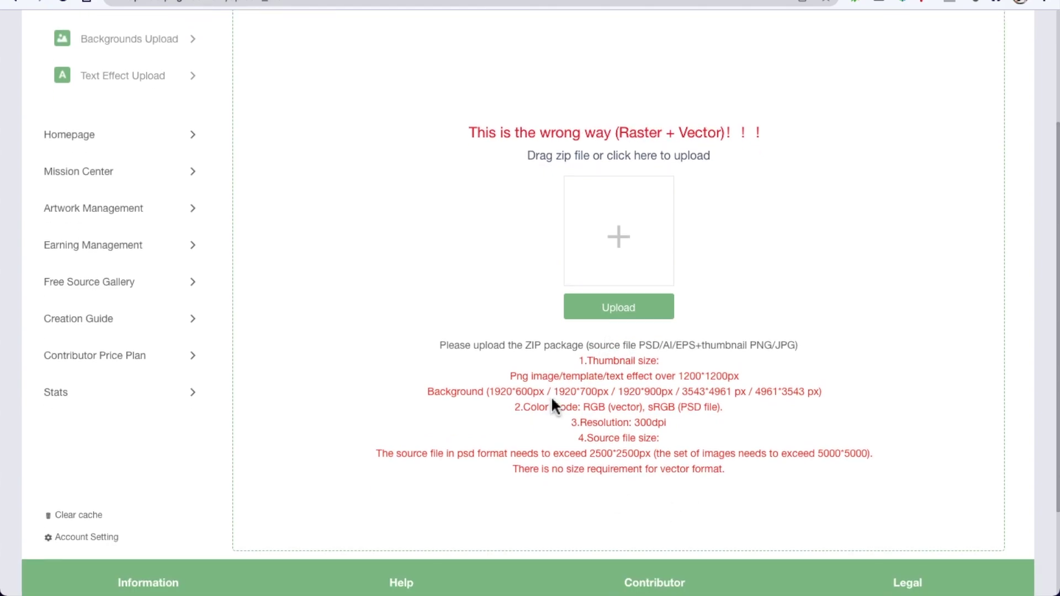
{"action": "scroll", "coordinate": [551, 396], "scroll_direction": "up", "scroll_amount": 3}
Review the file requirements on the Templates upload page and the Backgrounds upload page
{"action": "left_click", "coordinate": [109, 177]}
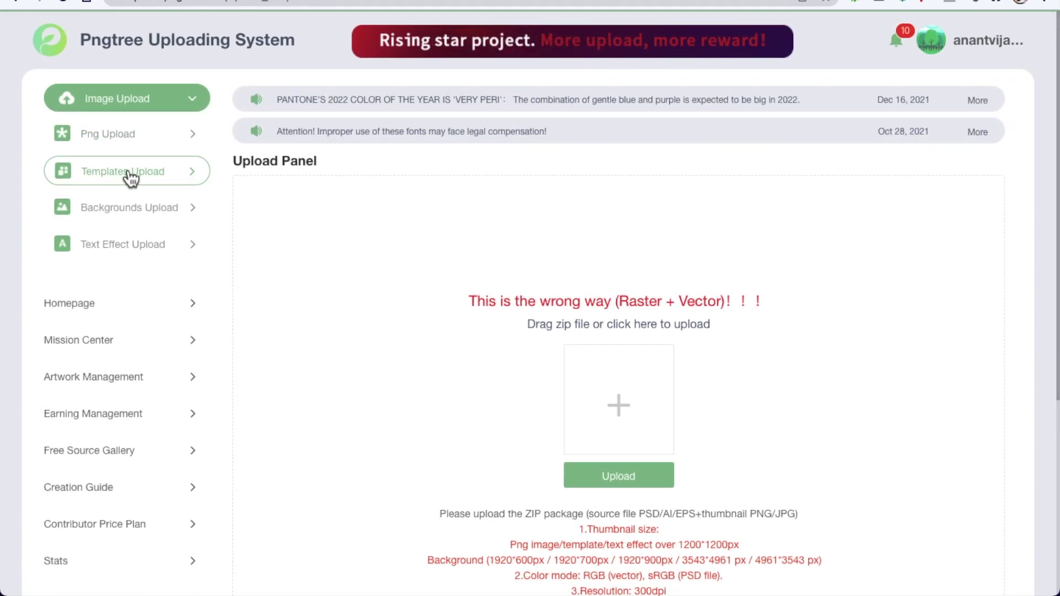
{"action": "scroll", "coordinate": [418, 371], "scroll_direction": "down", "scroll_amount": 2}
{"action": "scroll", "coordinate": [417, 366], "scroll_direction": "down", "scroll_amount": 2}
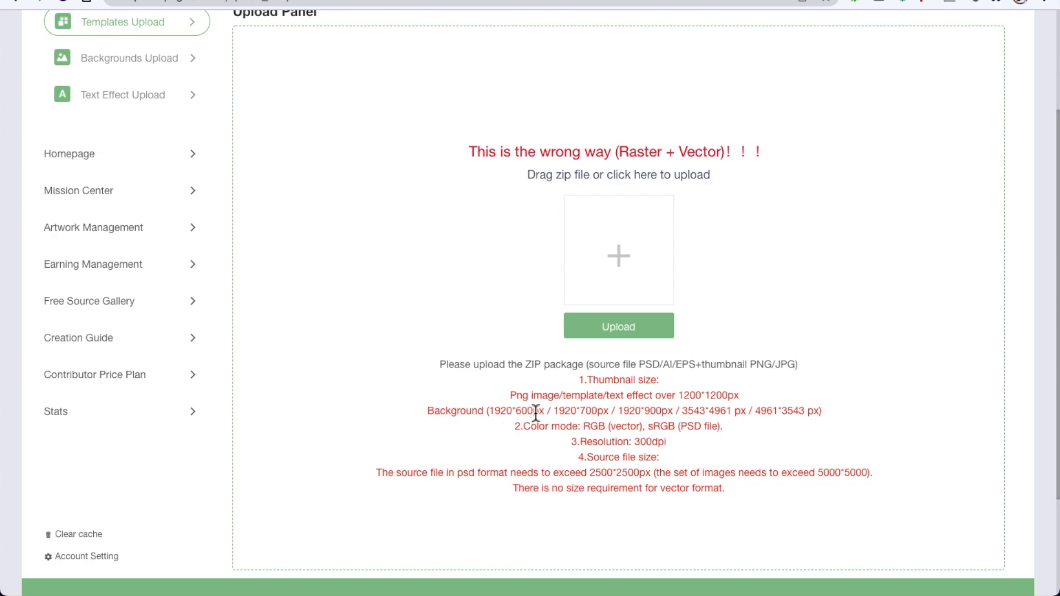
{"action": "left_click", "coordinate": [124, 62]}
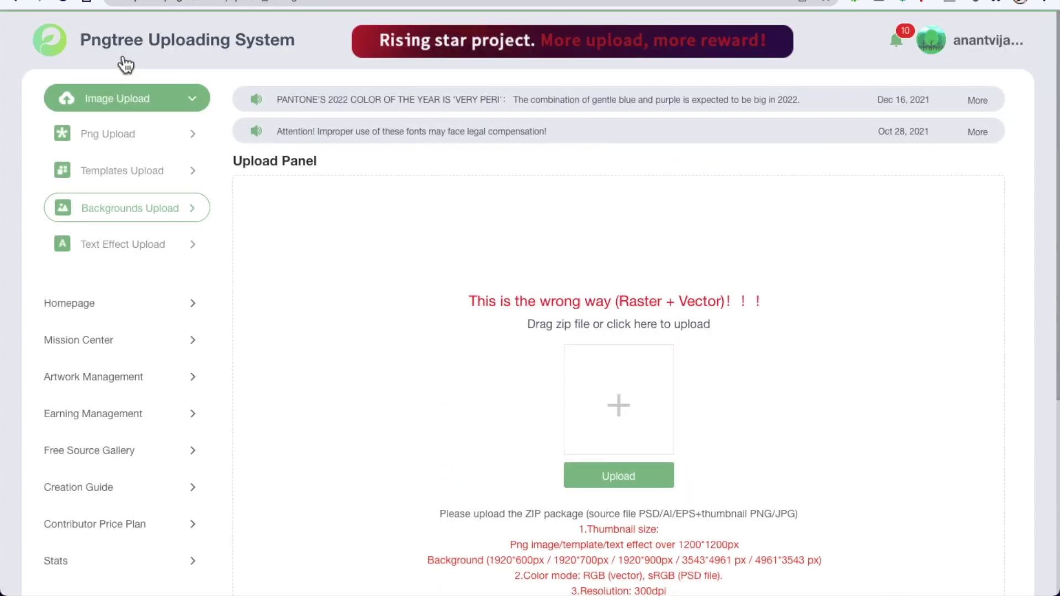
{"action": "scroll", "coordinate": [348, 261], "scroll_direction": "down", "scroll_amount": 3}
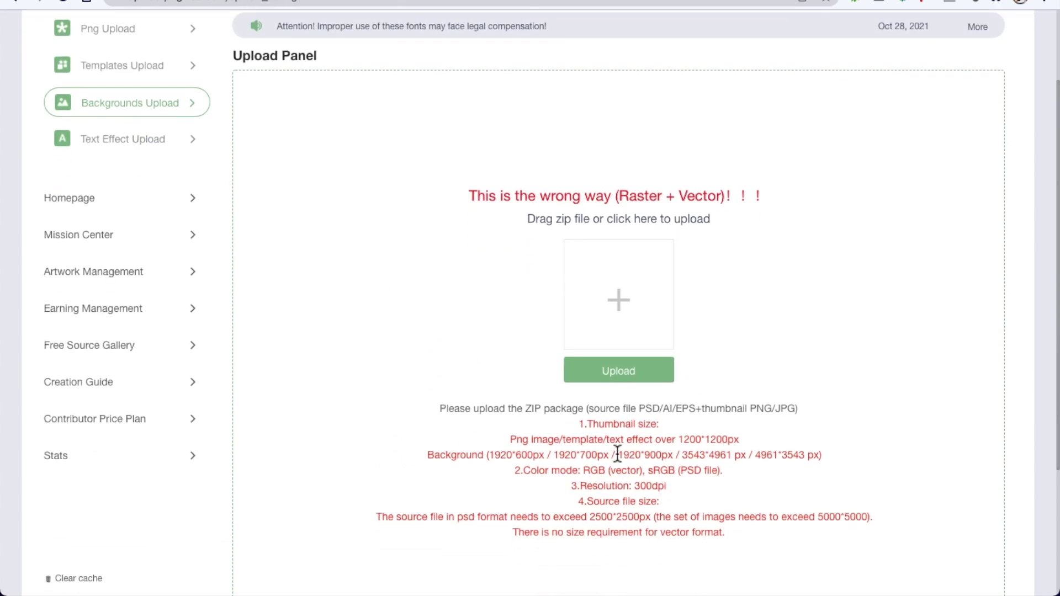
Review the file requirements on the Text Effect upload page
{"action": "left_click", "coordinate": [147, 143]}
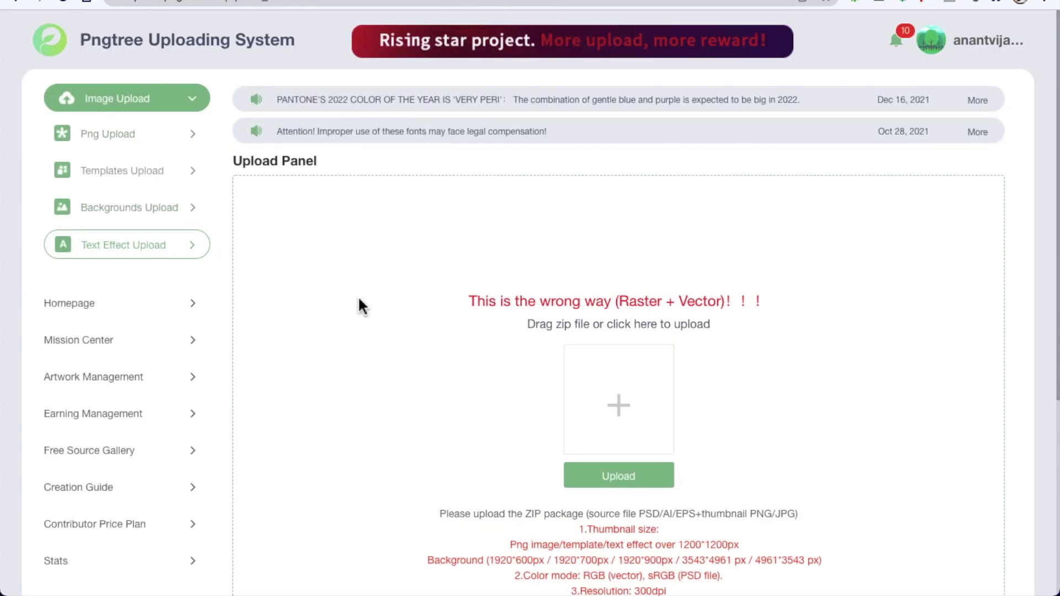
{"action": "scroll", "coordinate": [357, 298], "scroll_direction": "down", "scroll_amount": 3}
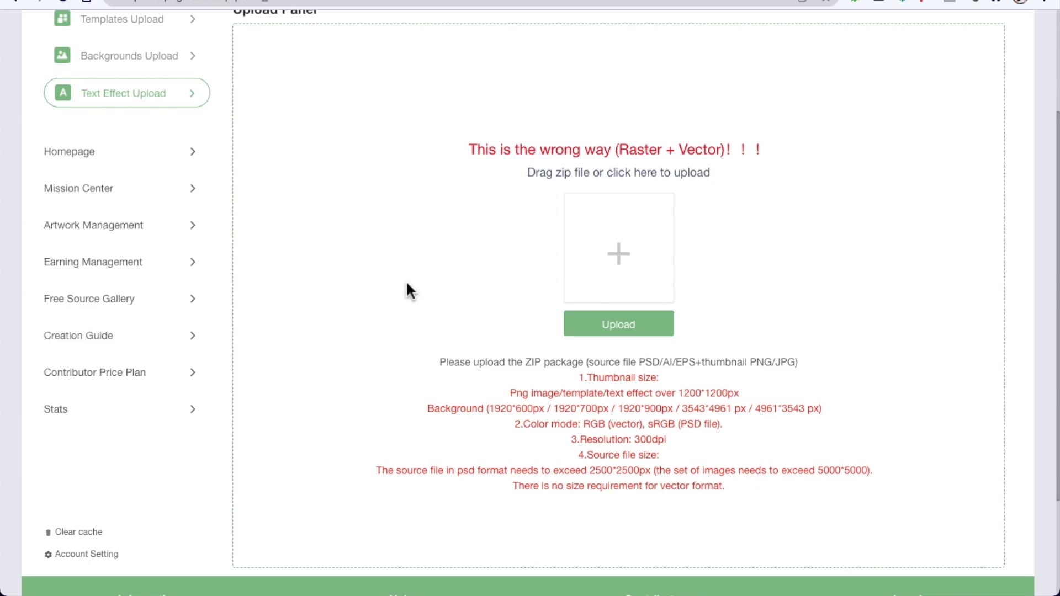
{"action": "scroll", "coordinate": [411, 291], "scroll_direction": "up", "scroll_amount": 3}
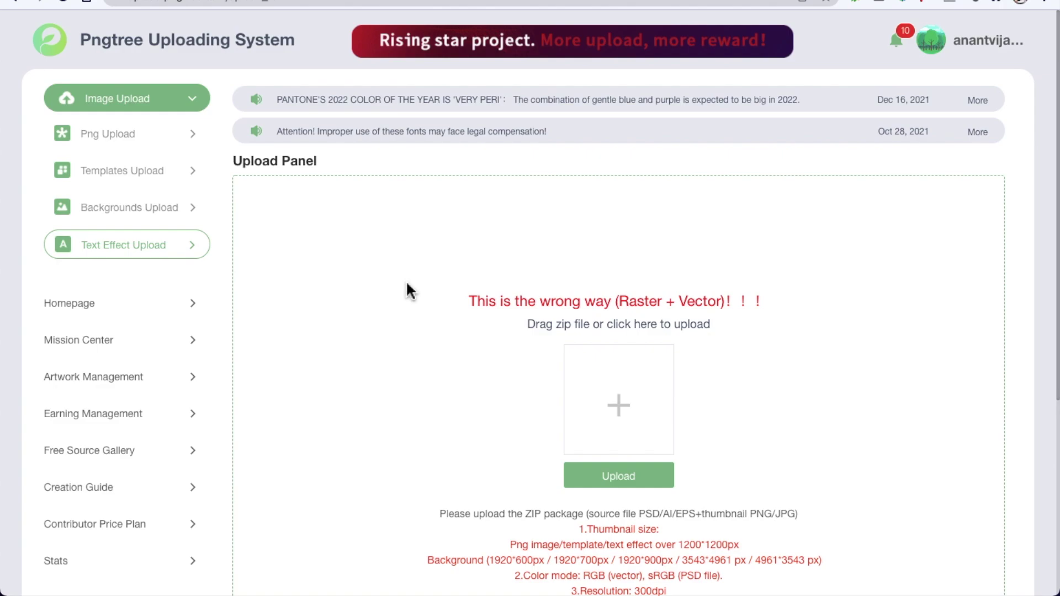
Open the contributor homepage and look over its Hot Themes and Popular Artworks sections
{"action": "left_click", "coordinate": [112, 313]}
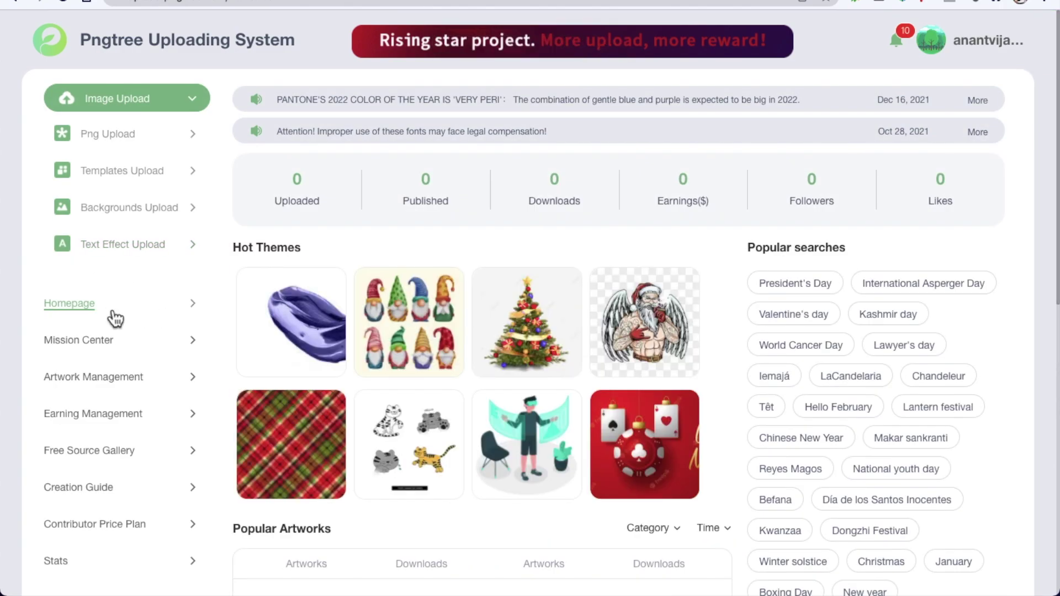
{"action": "scroll", "coordinate": [484, 286], "scroll_direction": "down", "scroll_amount": 2}
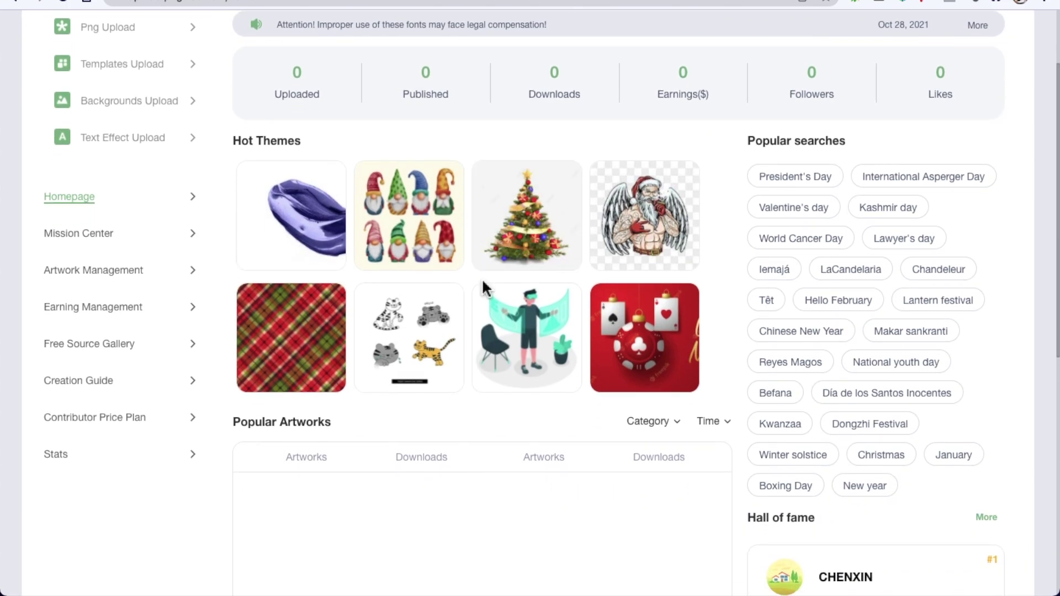
{"action": "scroll", "coordinate": [482, 277], "scroll_direction": "down", "scroll_amount": 1}
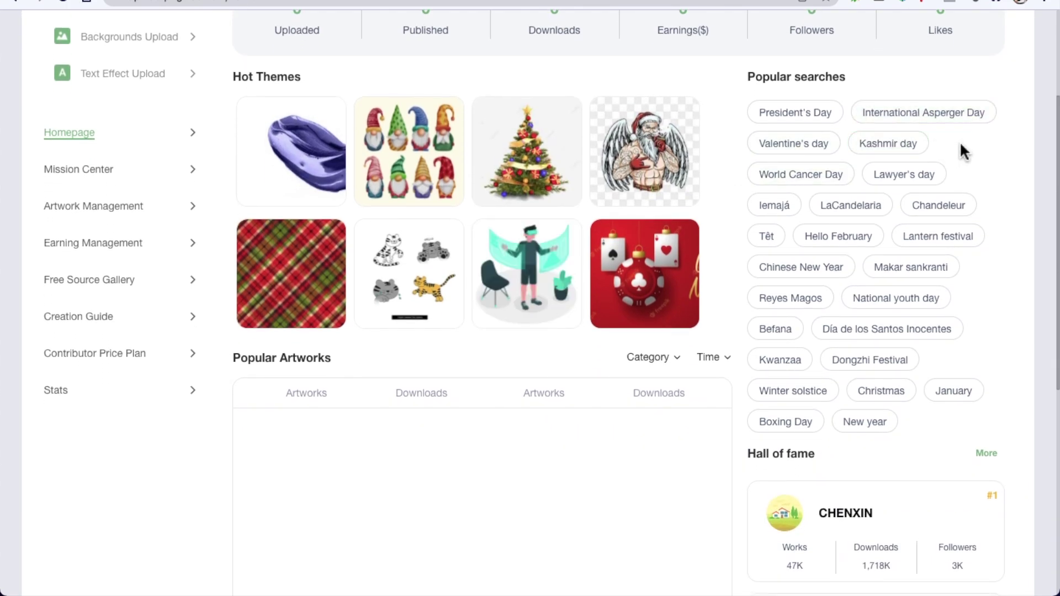
{"action": "scroll", "coordinate": [959, 141], "scroll_direction": "up", "scroll_amount": 3}
{"action": "scroll", "coordinate": [590, 31], "scroll_direction": "up", "scroll_amount": 5}
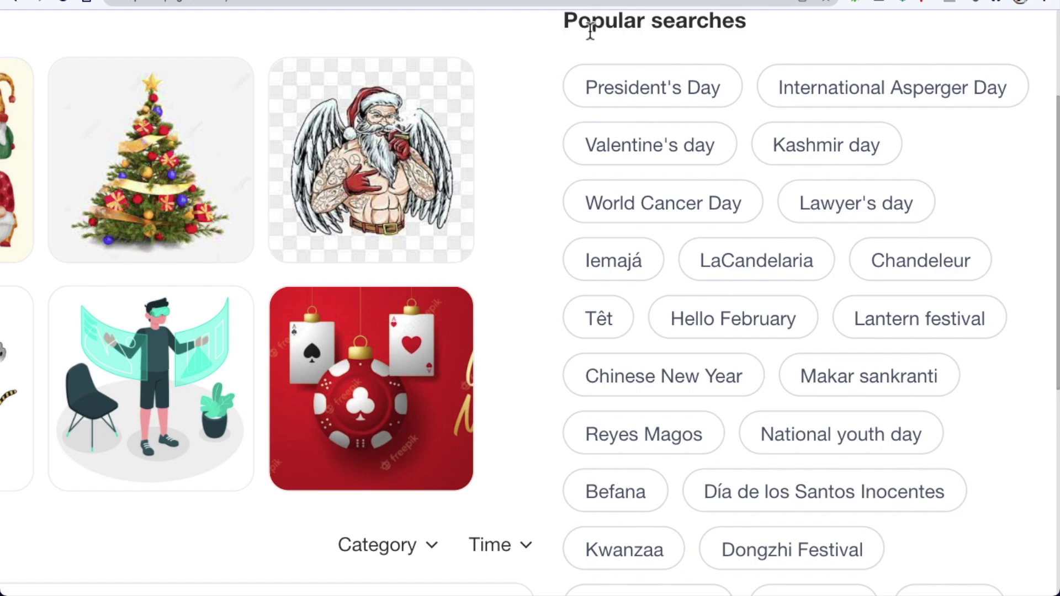
Examine the Popular searches list on the contributor homepage for in-demand topics such as Valentine's day
{"action": "left_click_drag", "start_coordinate": [558, 18], "coordinate": [794, 188]}
{"action": "left_click", "coordinate": [756, 450]}
{"action": "scroll", "coordinate": [758, 449], "scroll_direction": "down", "scroll_amount": 7}
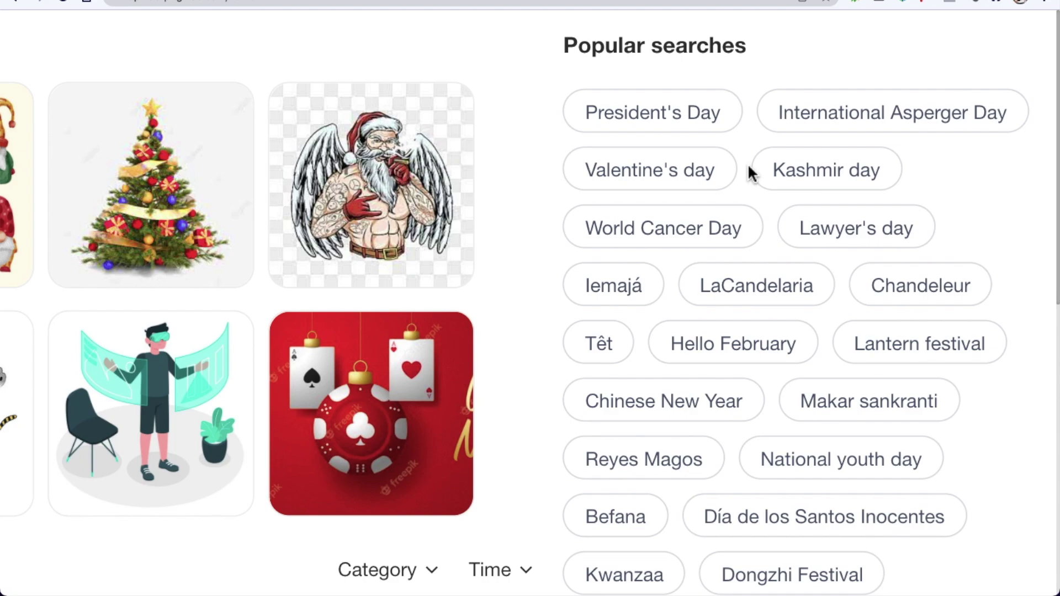
{"action": "left_click", "coordinate": [702, 182]}
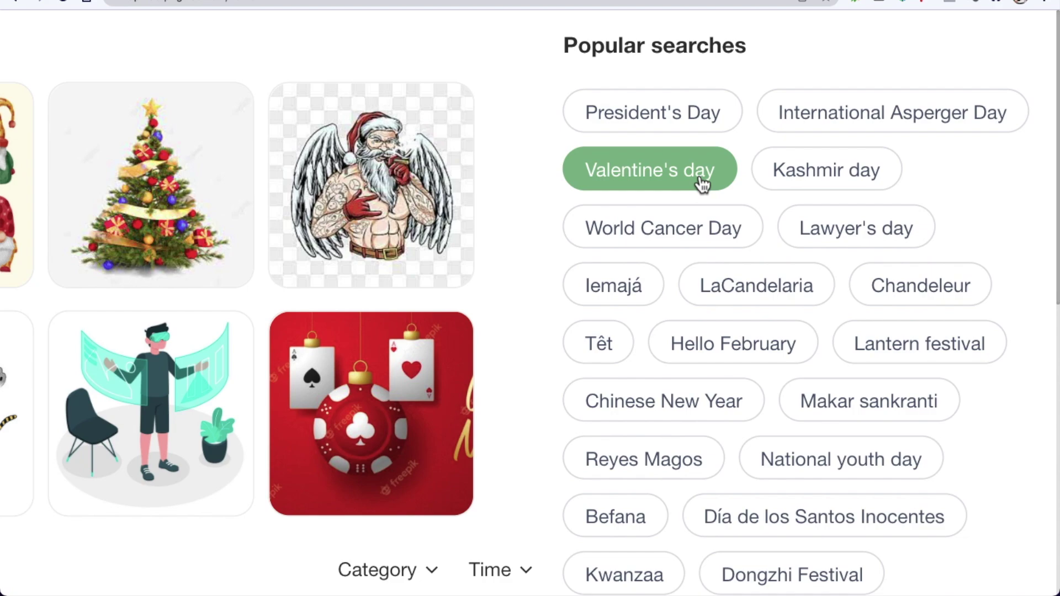
{"action": "left_click", "coordinate": [702, 182]}
{"action": "left_click_drag", "start_coordinate": [558, 43], "coordinate": [767, 69]}
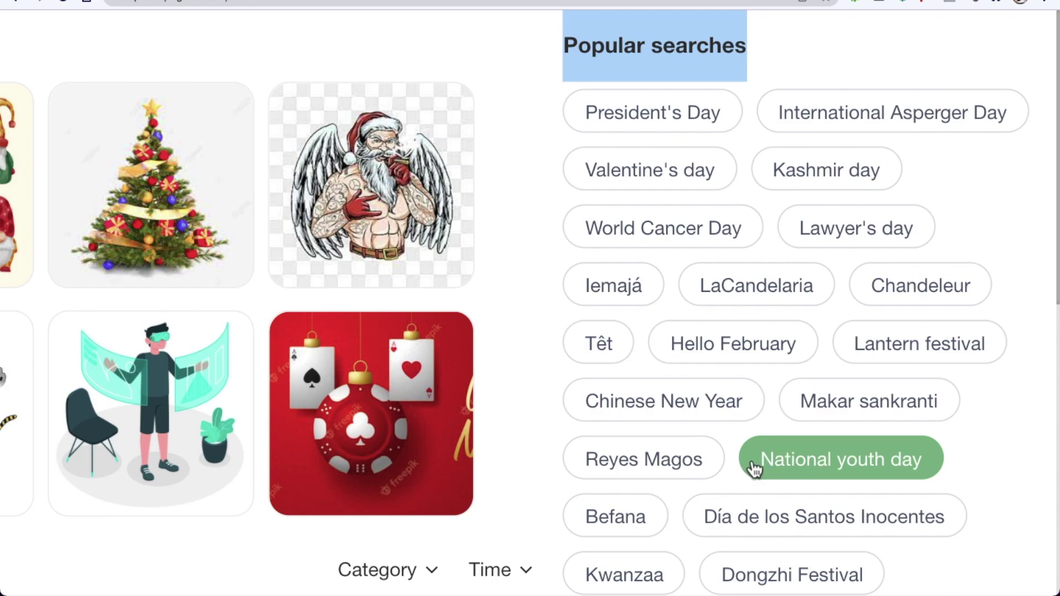
Examine the works, downloads and followers of the contributors ranked in the Hall of fame
{"action": "scroll", "coordinate": [857, 297], "scroll_direction": "down", "scroll_amount": 9}
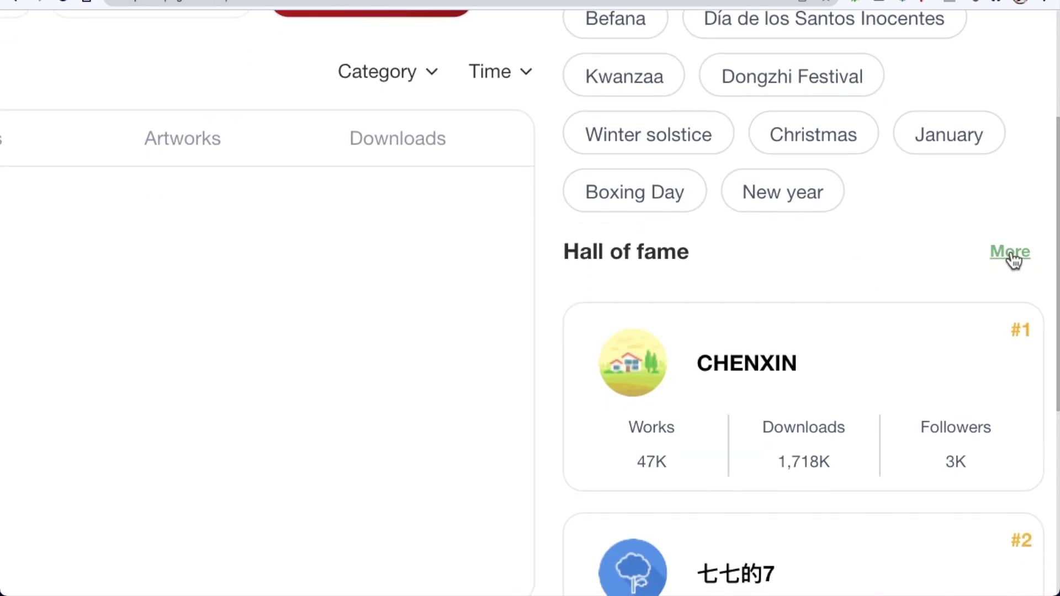
{"action": "scroll", "coordinate": [791, 214], "scroll_direction": "up", "scroll_amount": 5}
{"action": "scroll", "coordinate": [789, 213], "scroll_direction": "up", "scroll_amount": 5}
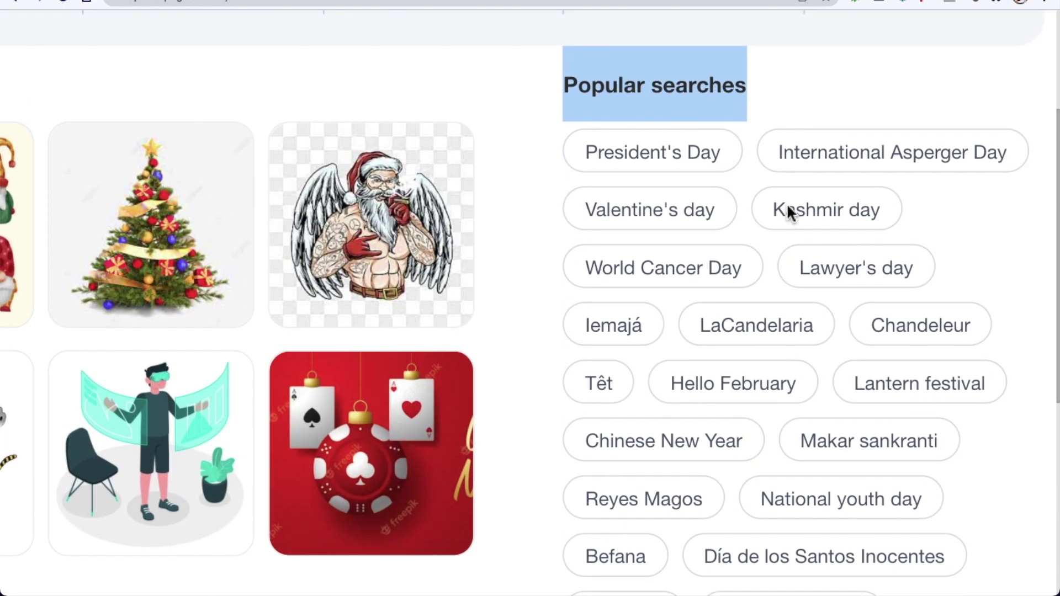
{"action": "scroll", "coordinate": [790, 214], "scroll_direction": "down", "scroll_amount": 11}
{"action": "scroll", "coordinate": [793, 215], "scroll_direction": "down", "scroll_amount": 7}
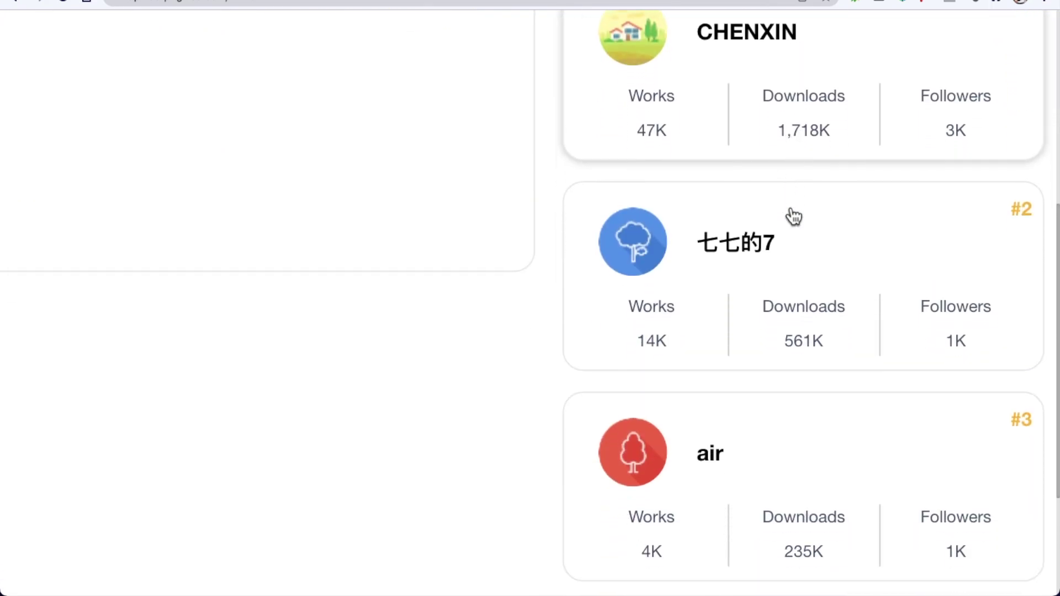
{"action": "scroll", "coordinate": [793, 216], "scroll_direction": "up", "scroll_amount": 8}
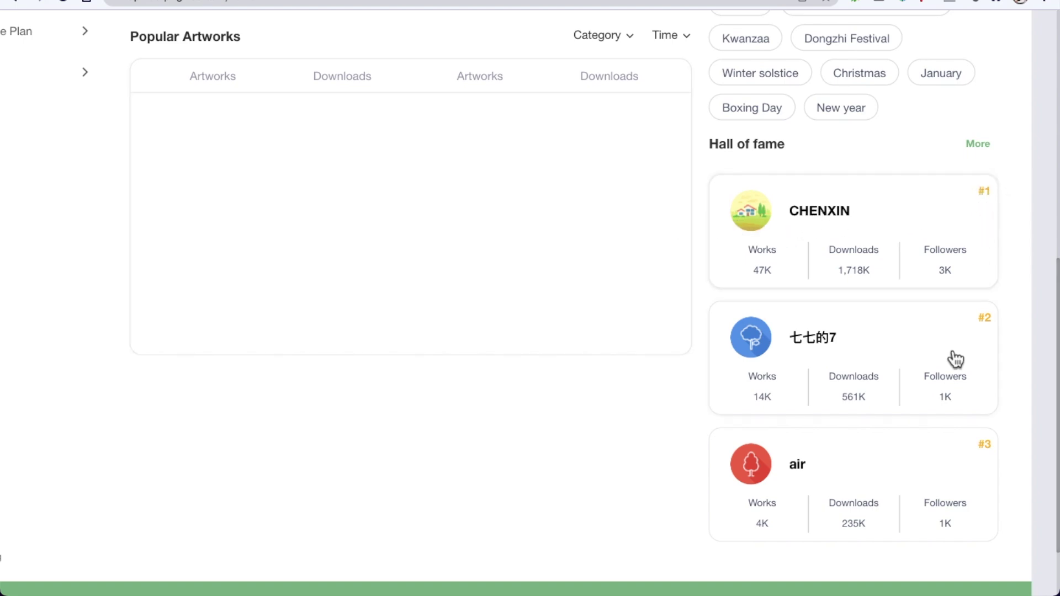
{"action": "scroll", "coordinate": [946, 501], "scroll_direction": "down", "scroll_amount": 2}
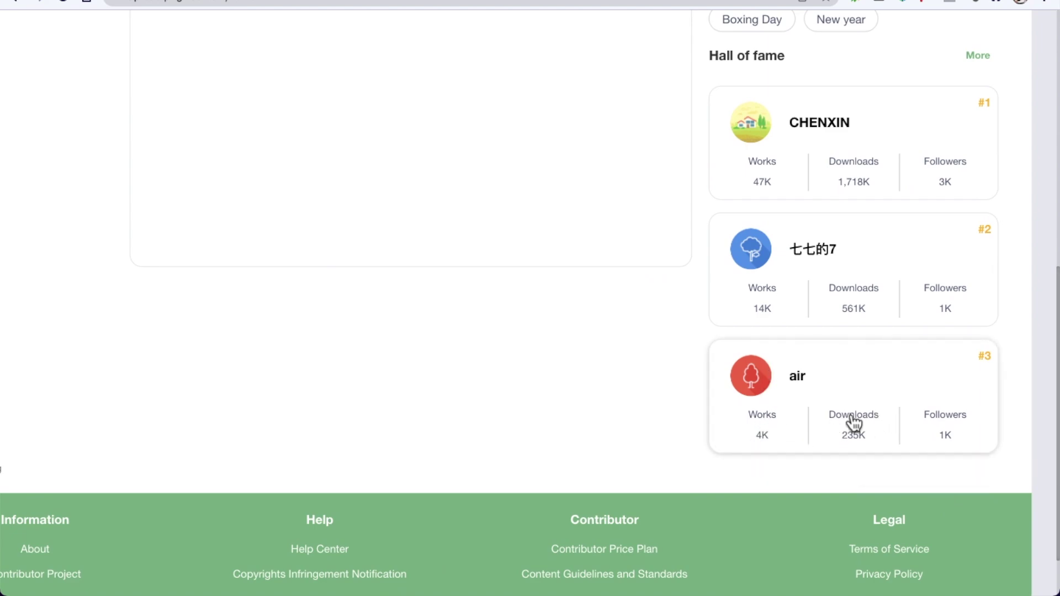
{"action": "scroll", "coordinate": [780, 289], "scroll_direction": "up", "scroll_amount": 2}
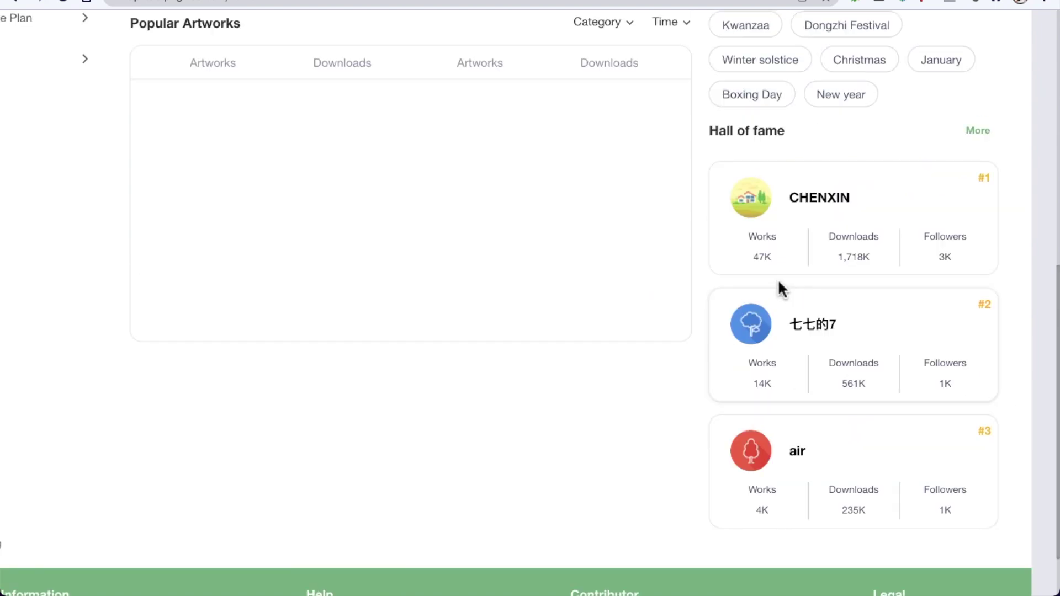
Open the profile of the contributor ranked first in the Hall of fame and browse the uploaded PNG images
{"action": "left_click", "coordinate": [812, 200]}
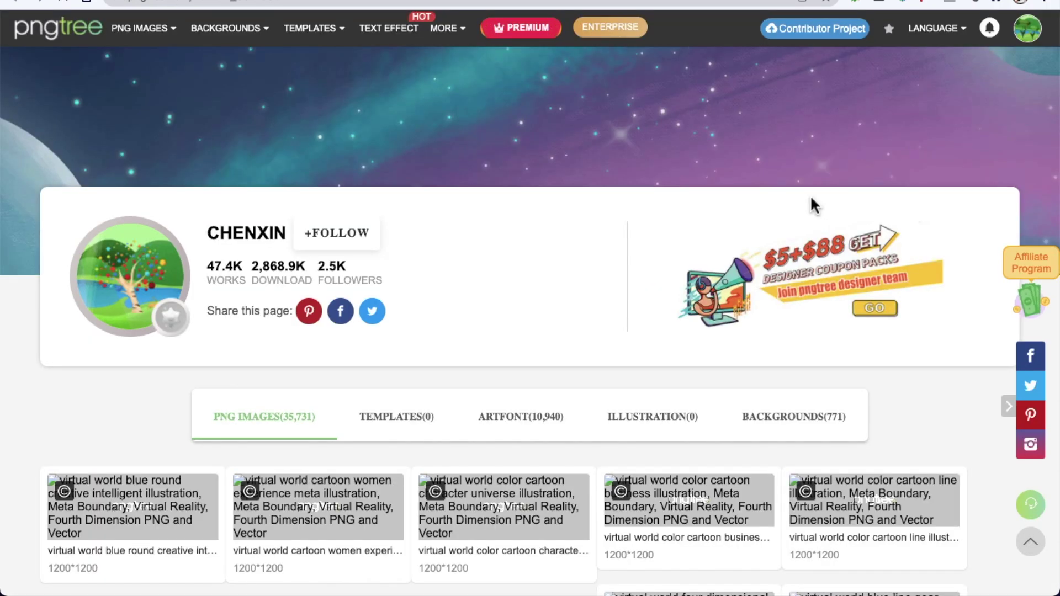
{"action": "scroll", "coordinate": [811, 198], "scroll_direction": "down", "scroll_amount": 3}
{"action": "scroll", "coordinate": [811, 199], "scroll_direction": "down", "scroll_amount": 3}
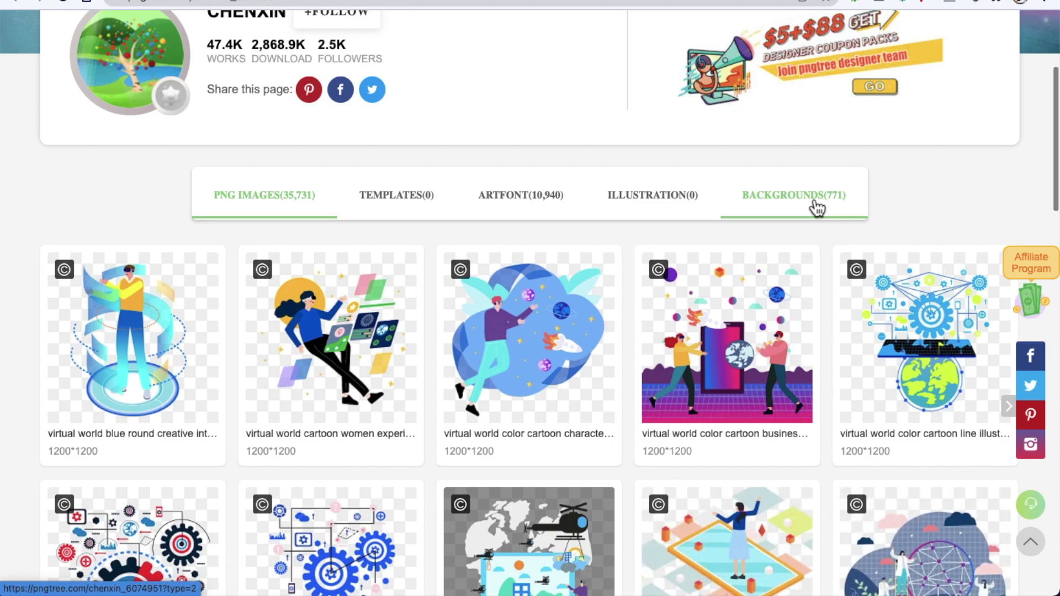
{"action": "scroll", "coordinate": [815, 208], "scroll_direction": "down", "scroll_amount": 2}
{"action": "scroll", "coordinate": [817, 208], "scroll_direction": "down", "scroll_amount": 1}
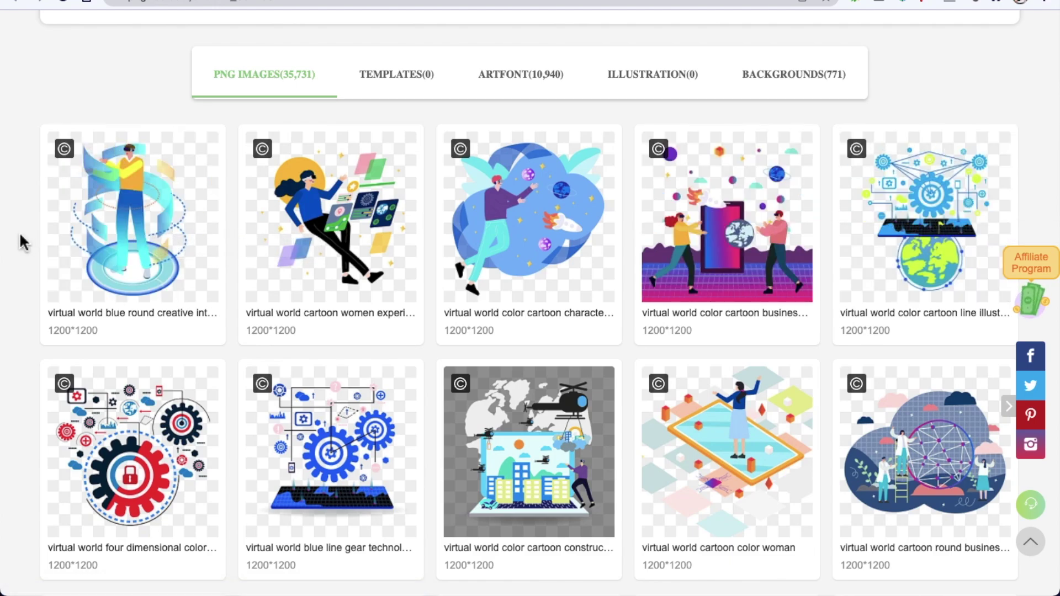
{"action": "scroll", "coordinate": [20, 242], "scroll_direction": "down", "scroll_amount": 2}
{"action": "scroll", "coordinate": [20, 243], "scroll_direction": "down", "scroll_amount": 5}
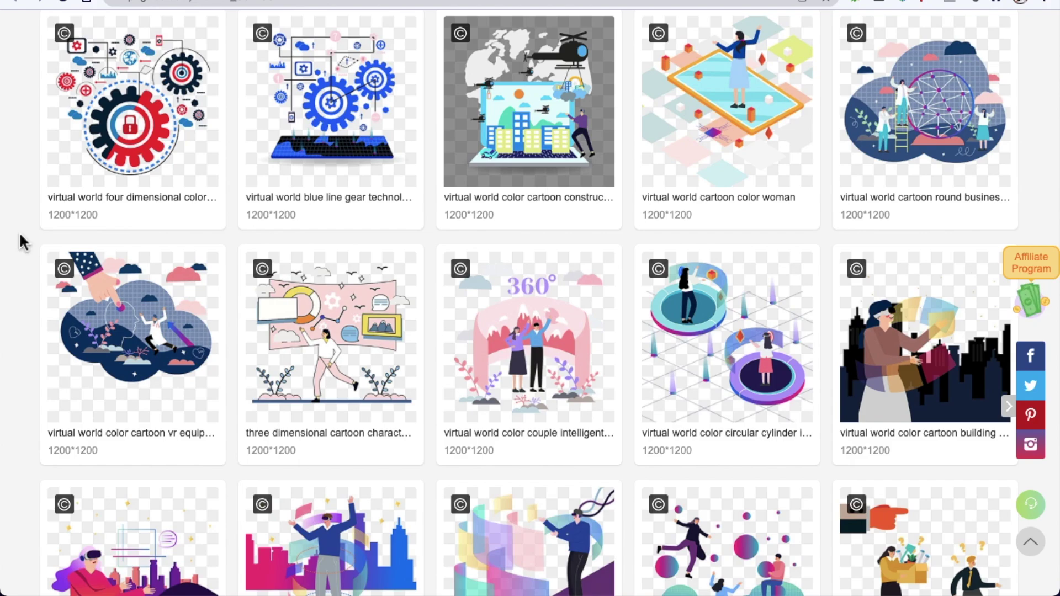
{"action": "scroll", "coordinate": [21, 241], "scroll_direction": "down", "scroll_amount": 17}
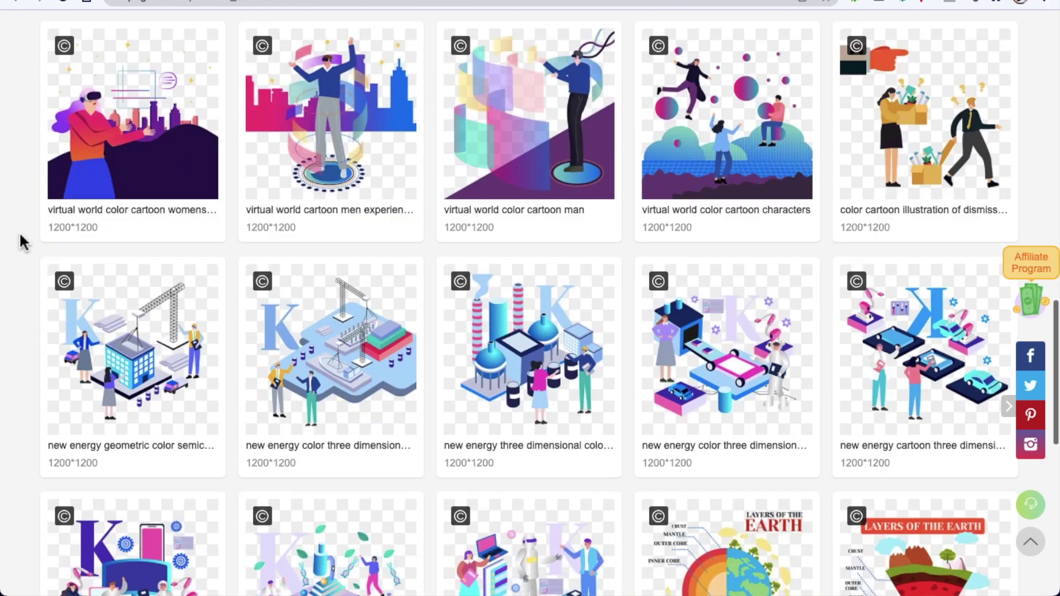
{"action": "scroll", "coordinate": [20, 241], "scroll_direction": "up", "scroll_amount": 9}
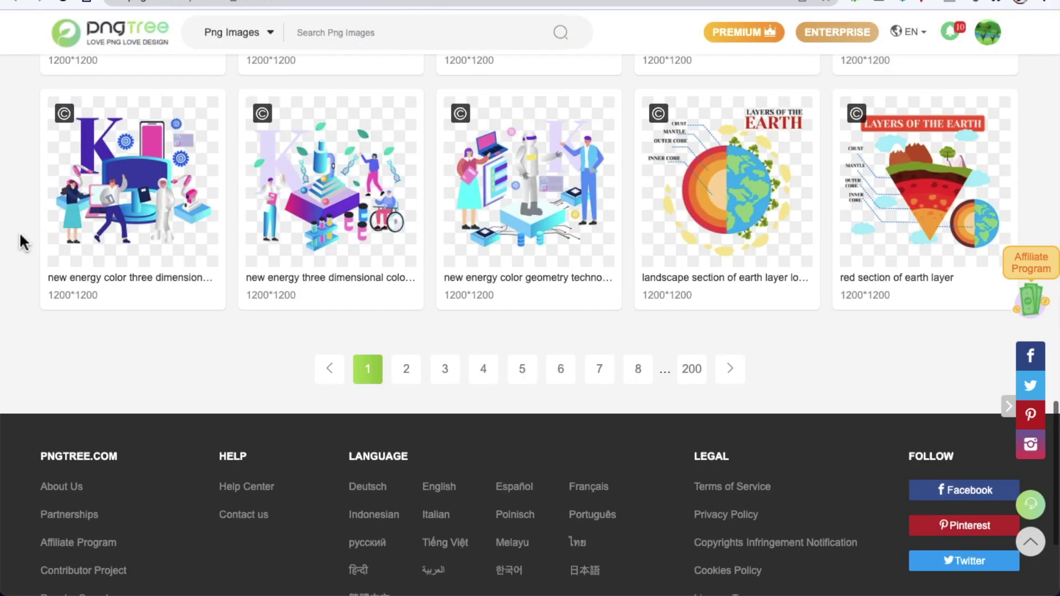
{"action": "scroll", "coordinate": [21, 242], "scroll_direction": "up", "scroll_amount": 15}
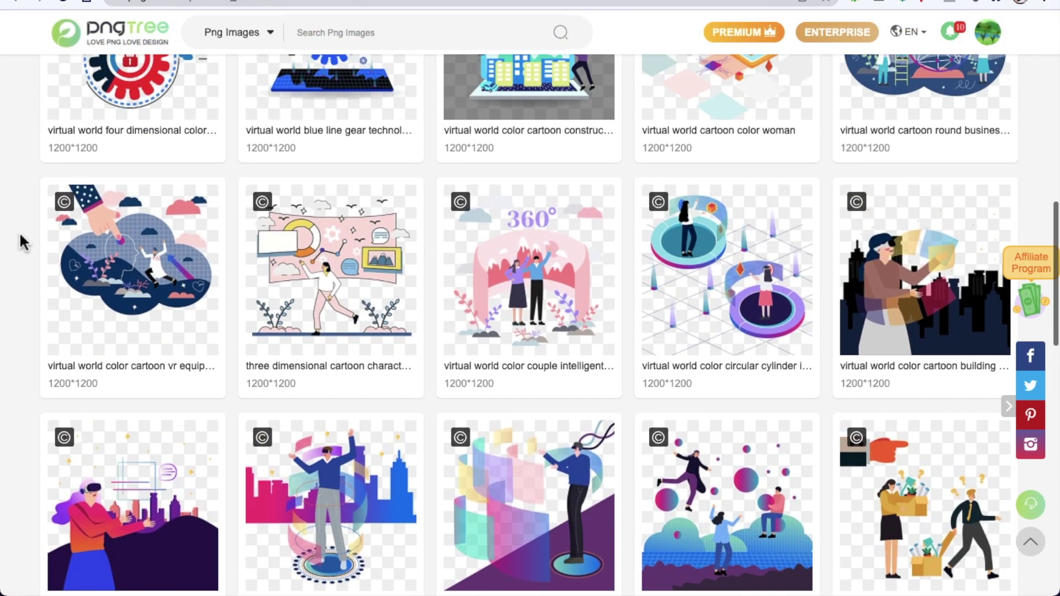
{"action": "scroll", "coordinate": [21, 242], "scroll_direction": "up", "scroll_amount": 2}
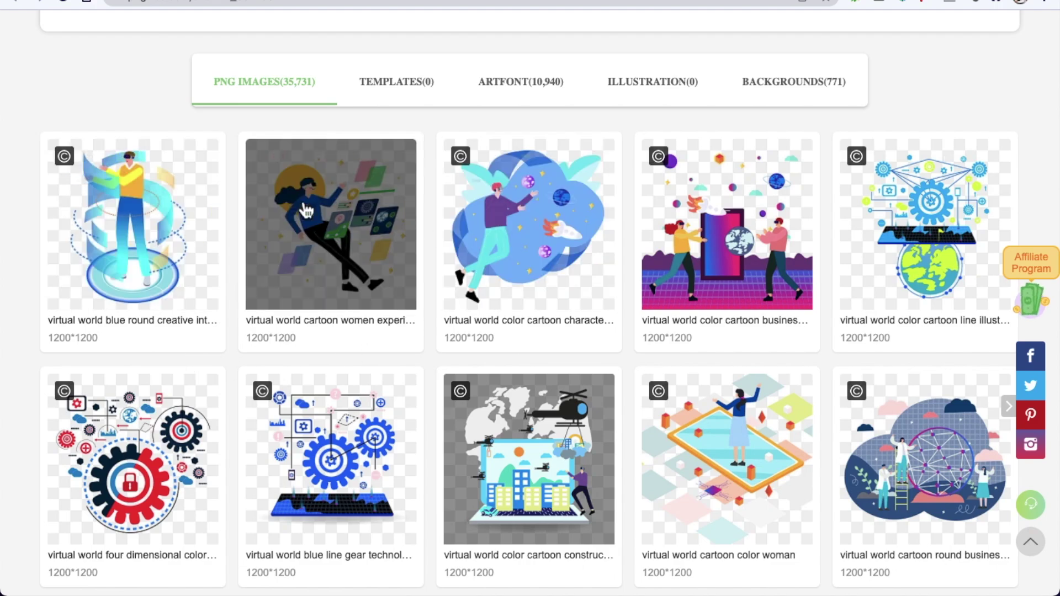
Examine the top-ranked contributor's works, download and follower figures alongside the uploaded PNG images
{"action": "left_click", "coordinate": [311, 99]}
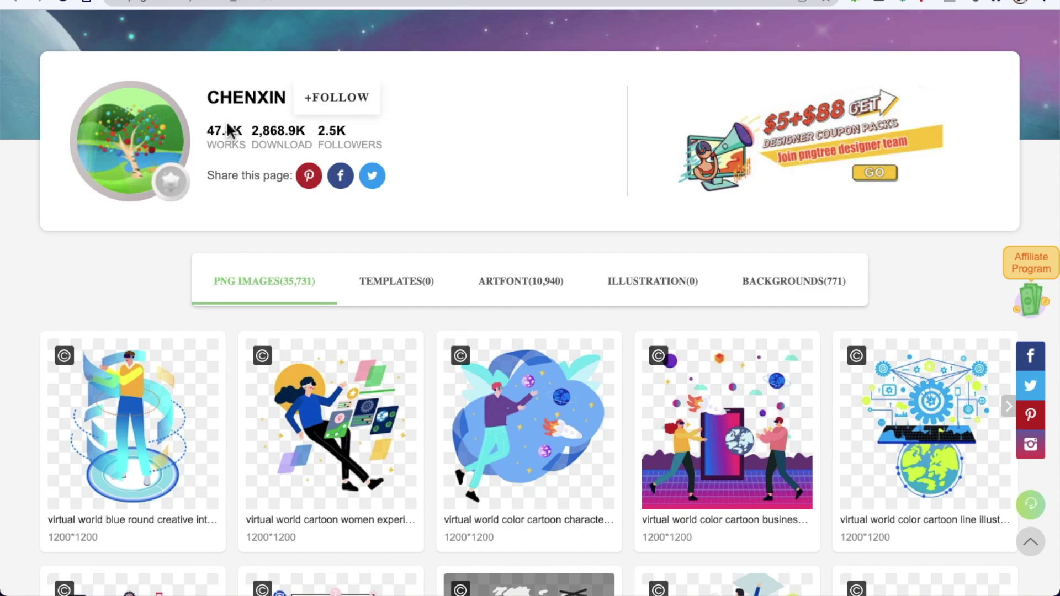
{"action": "scroll", "coordinate": [284, 314], "scroll_direction": "down", "scroll_amount": 2}
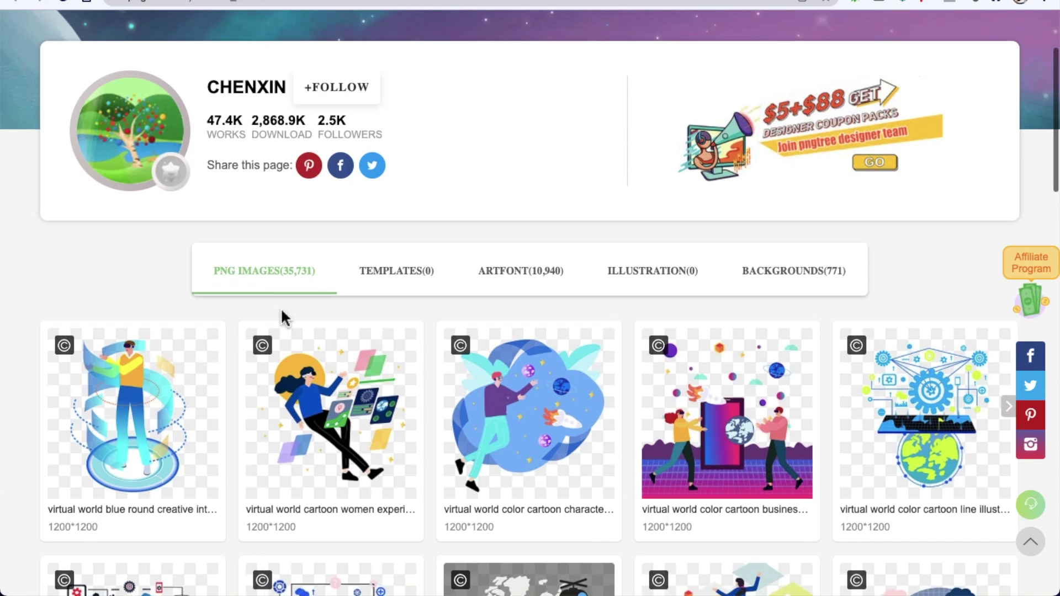
{"action": "scroll", "coordinate": [286, 310], "scroll_direction": "down", "scroll_amount": 1}
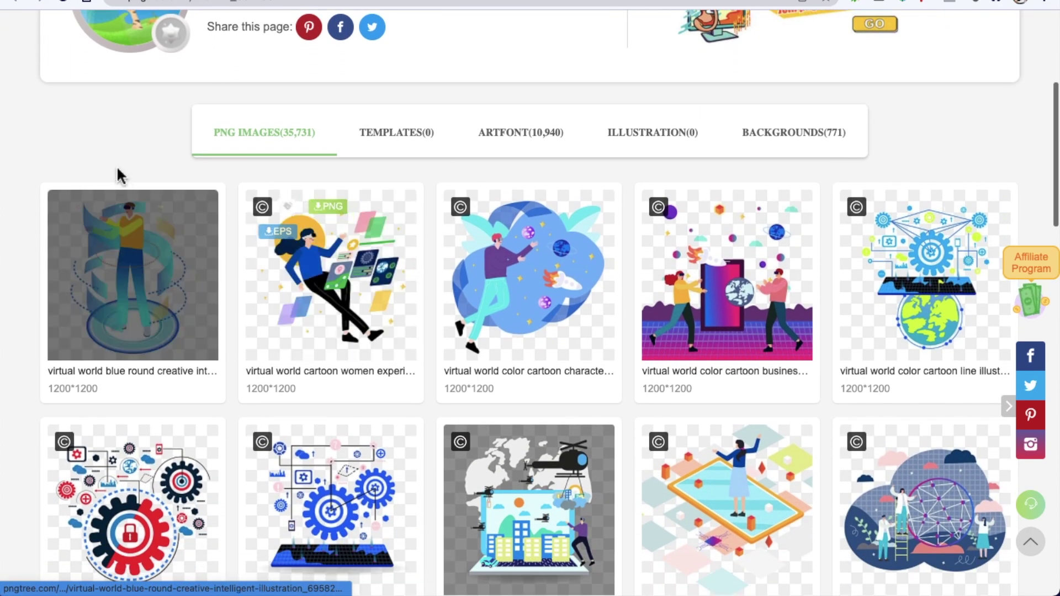
{"action": "scroll", "coordinate": [131, 153], "scroll_direction": "up", "scroll_amount": 3}
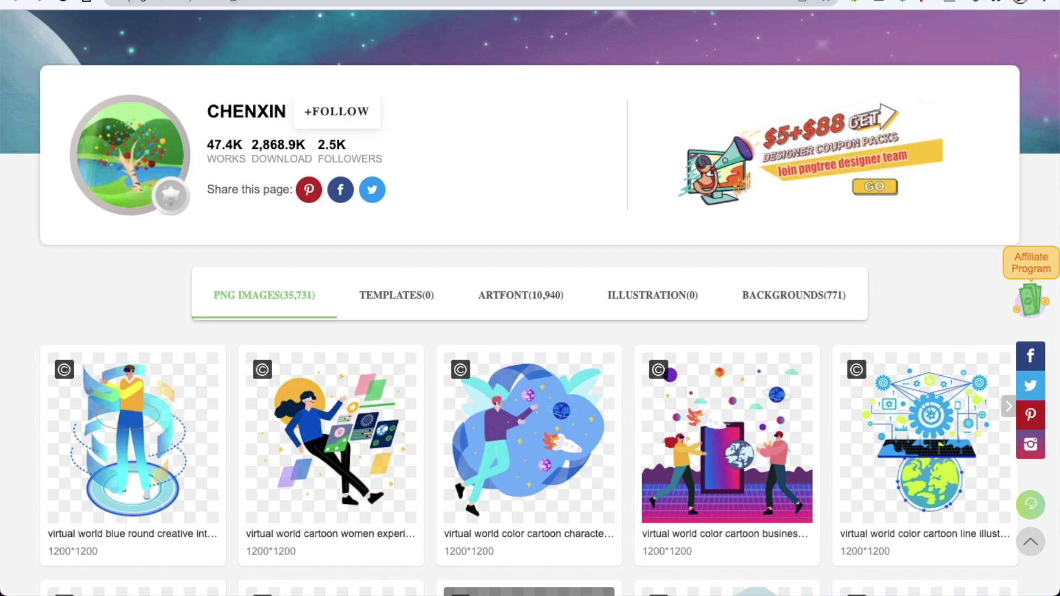
Return to the contributor homepage and review the Hall of fame, Hot Themes and Popular searches sections again
{"action": "key", "text": "alt+Left"}
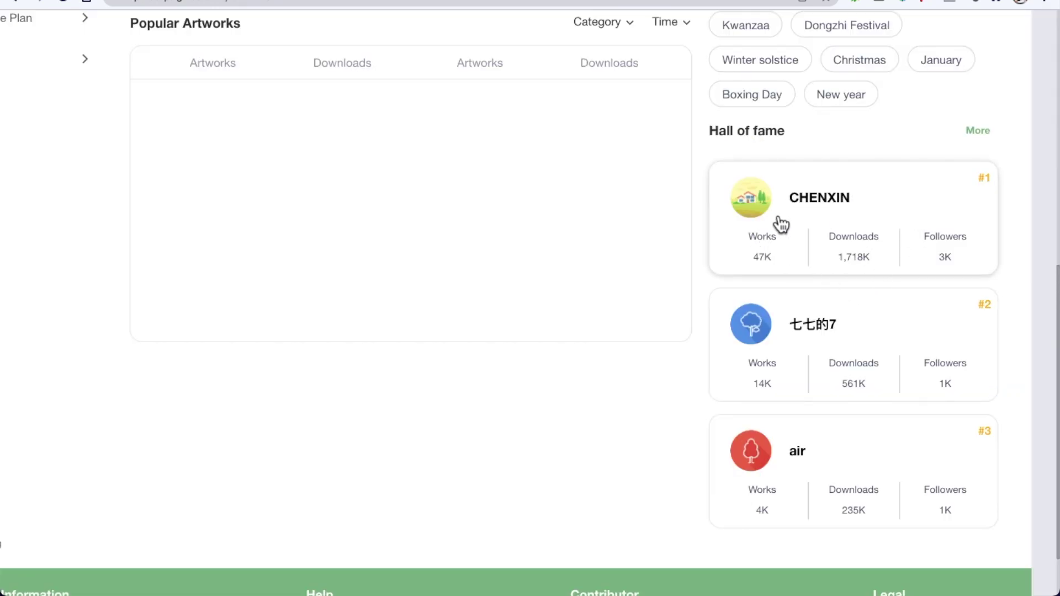
{"action": "scroll", "coordinate": [778, 221], "scroll_direction": "down", "scroll_amount": 3}
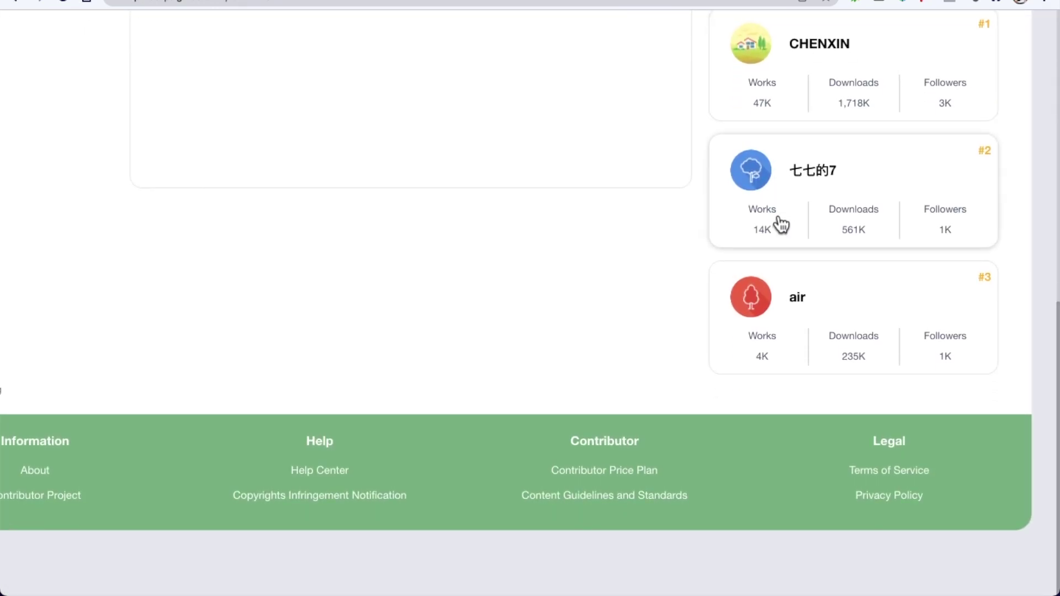
{"action": "scroll", "coordinate": [776, 220], "scroll_direction": "up", "scroll_amount": 5}
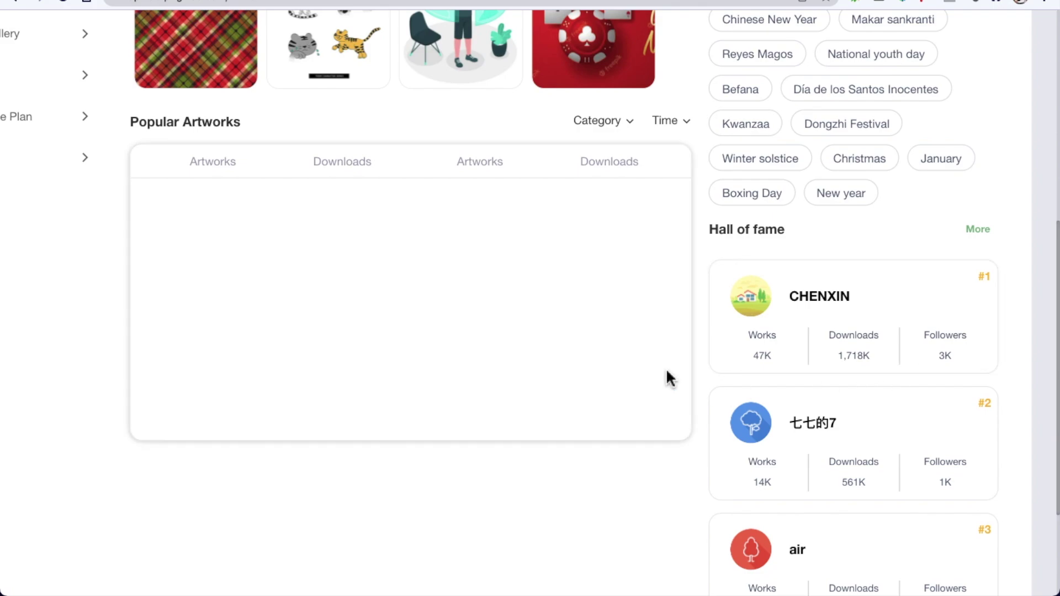
{"action": "key", "text": "ctrl+minus"}
{"action": "scroll", "coordinate": [666, 379], "scroll_direction": "up", "scroll_amount": 8}
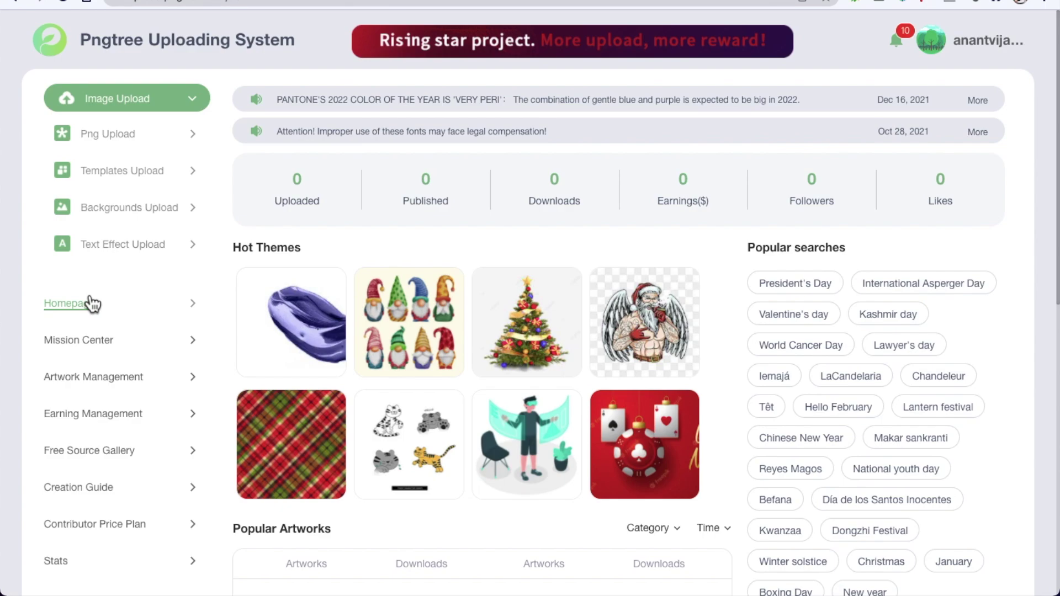
{"action": "scroll", "coordinate": [92, 304], "scroll_direction": "down", "scroll_amount": 3}
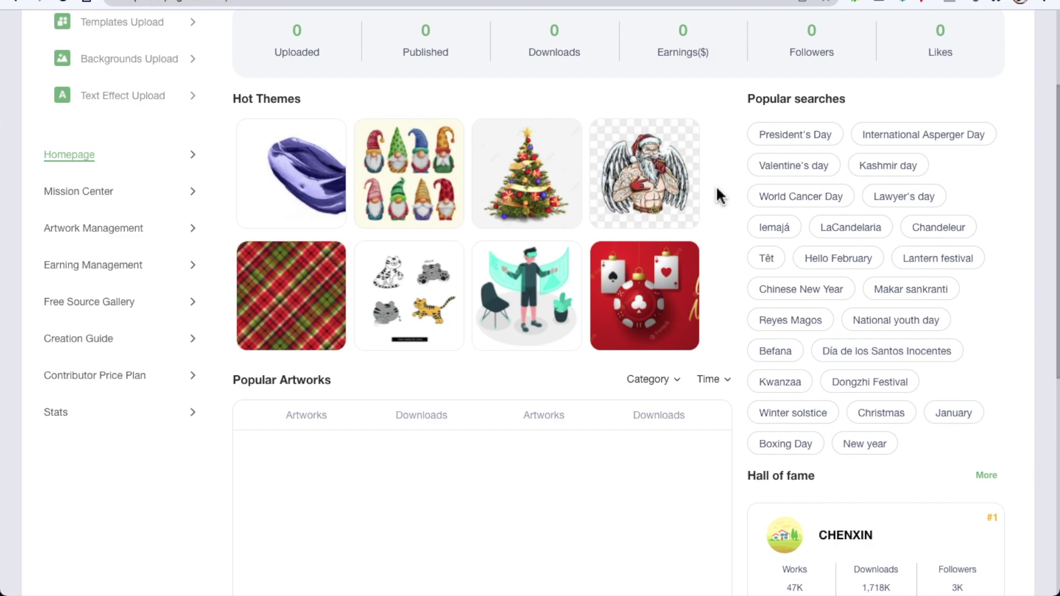
{"action": "scroll", "coordinate": [719, 196], "scroll_direction": "up", "scroll_amount": 3}
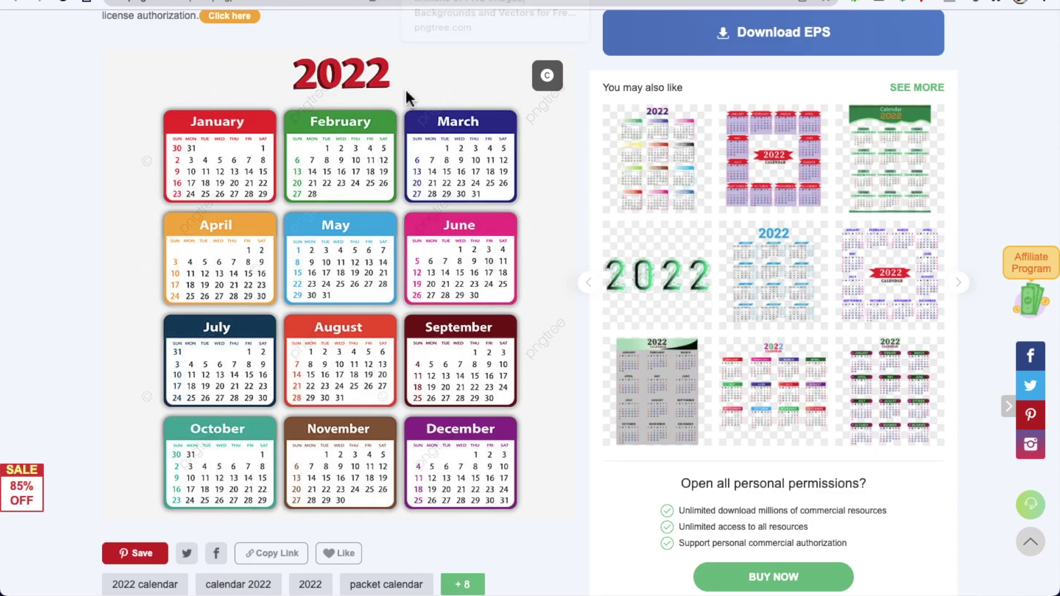
Search Pngtree for tshirt artwork and browse the typography t-shirt designs for ideas
{"action": "scroll", "coordinate": [414, 100], "scroll_direction": "up", "scroll_amount": 4}
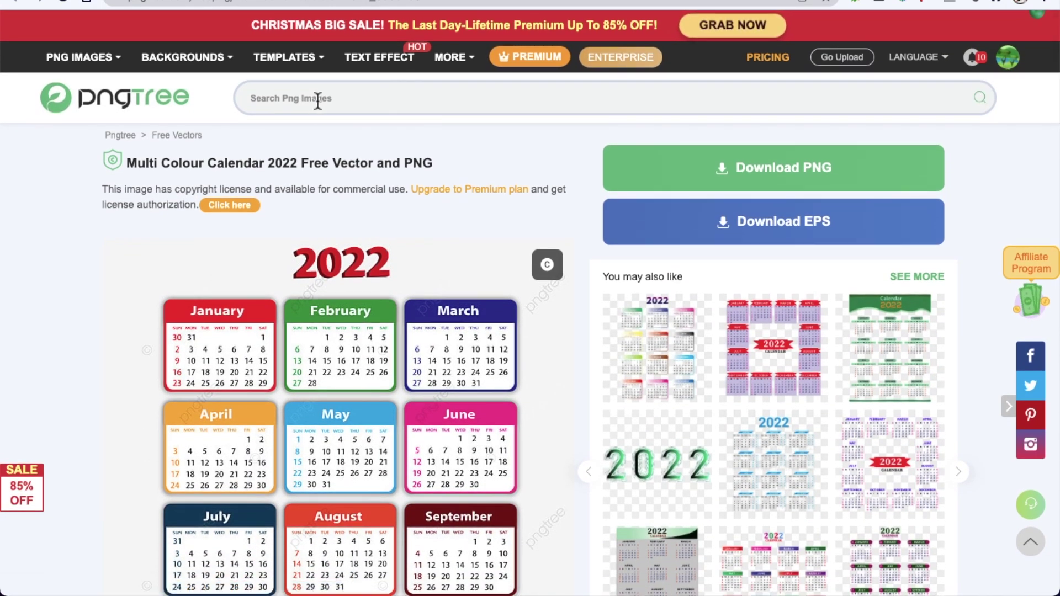
{"action": "left_click", "coordinate": [317, 101]}
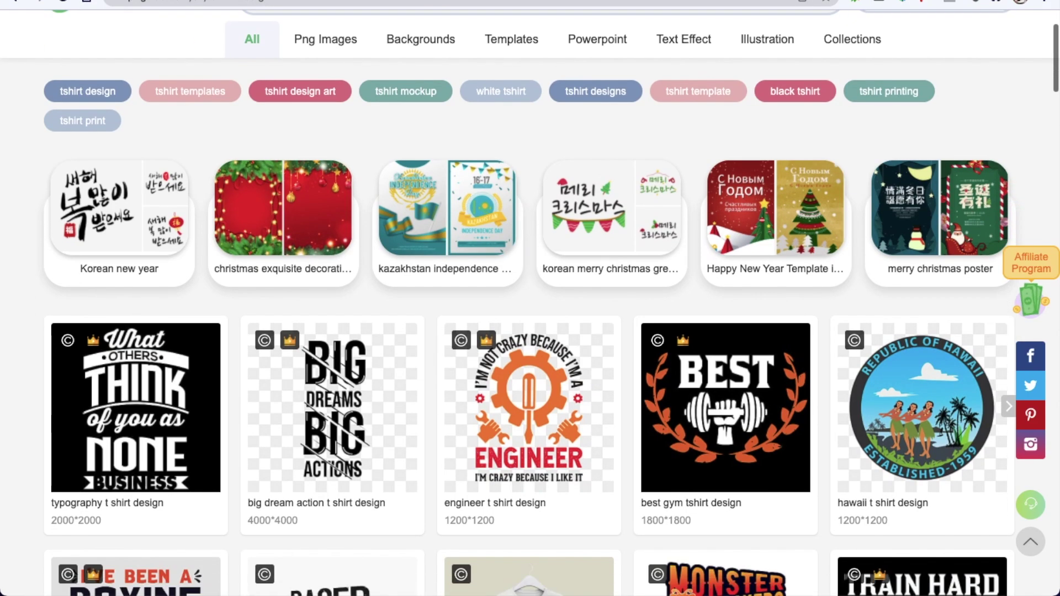
{"action": "scroll", "coordinate": [229, 303], "scroll_direction": "down", "scroll_amount": 3}
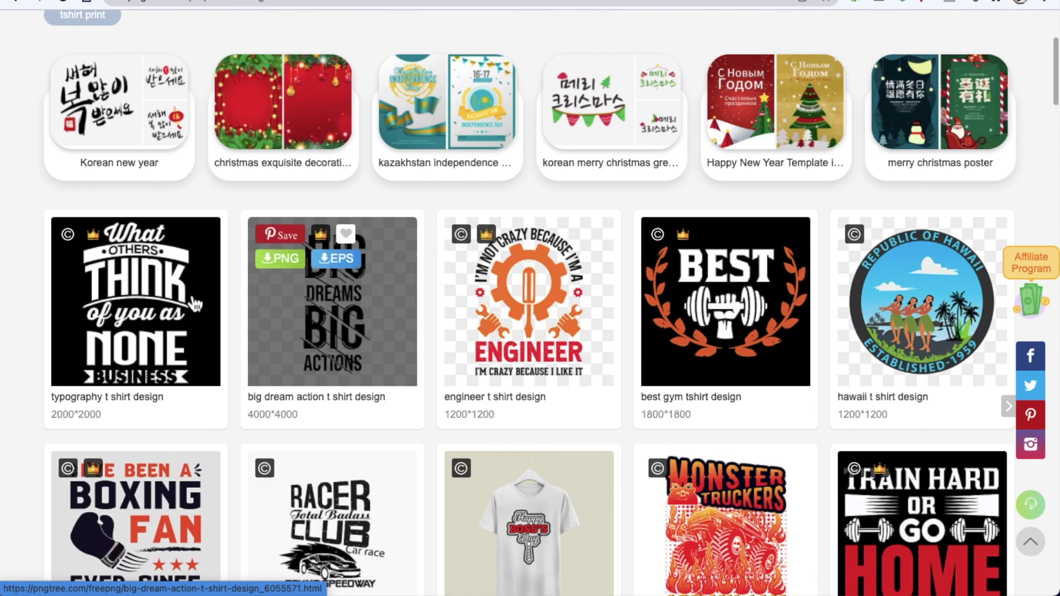
{"action": "scroll", "coordinate": [22, 320], "scroll_direction": "down", "scroll_amount": 5}
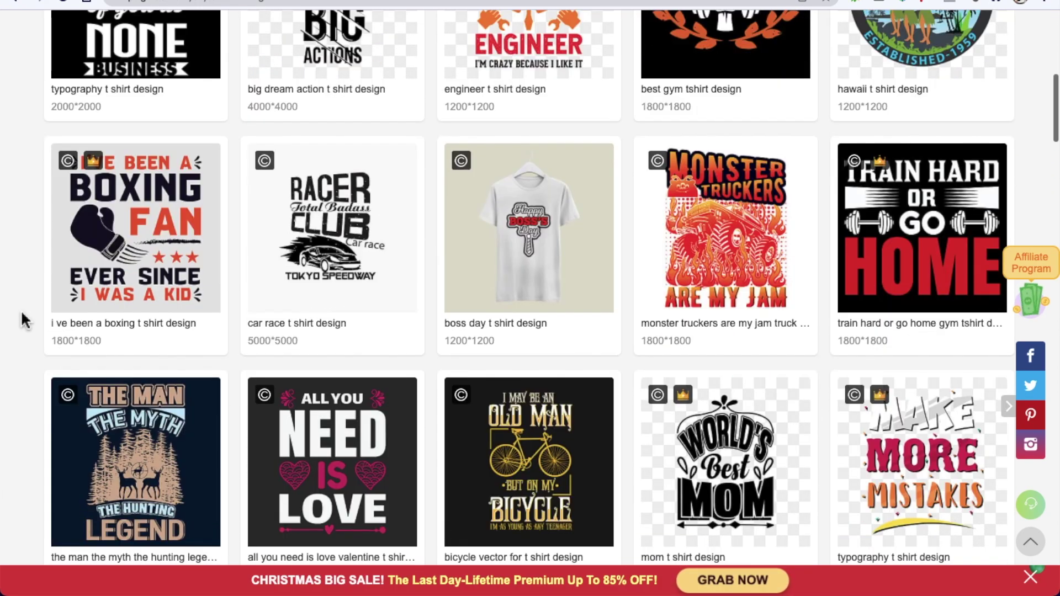
{"action": "scroll", "coordinate": [22, 320], "scroll_direction": "down", "scroll_amount": 3}
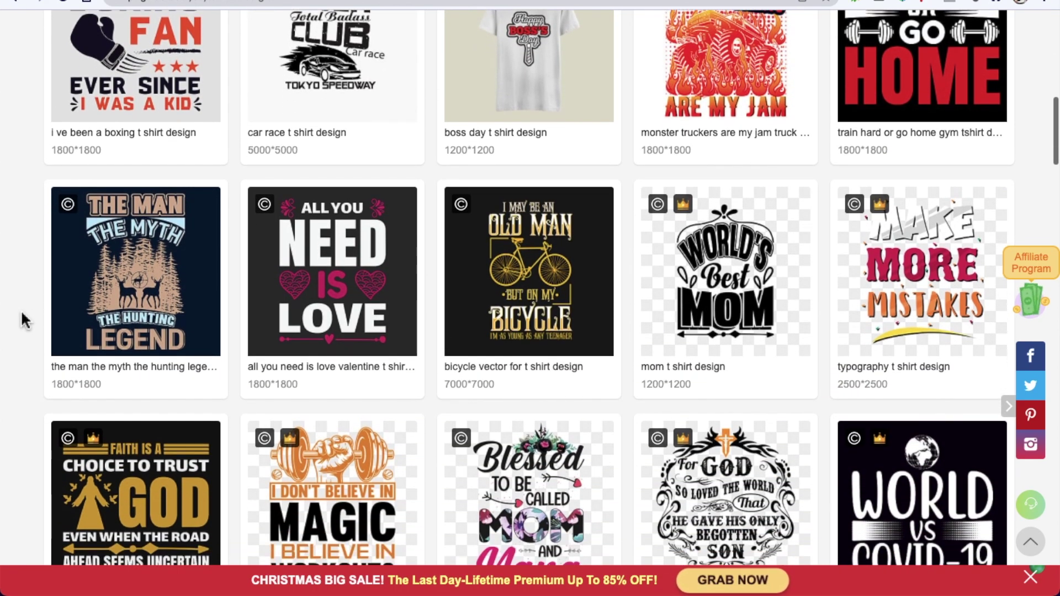
{"action": "mouse_move", "coordinate": [385, 277]}
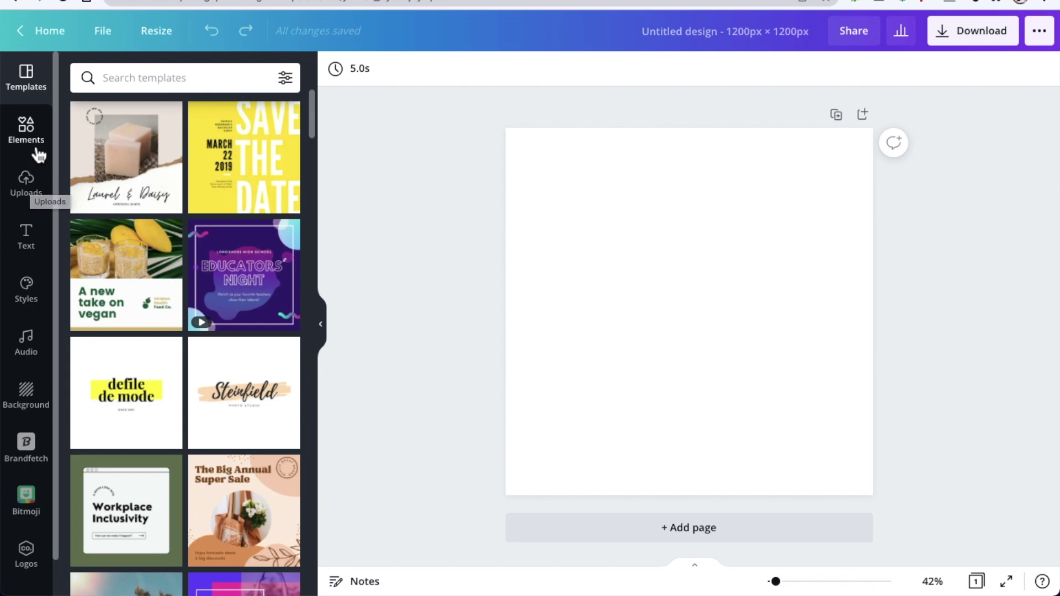
Switch to Canva, insert the "Cheers to the new year" text combination on the blank 1200px × 1200px page and enlarge it in the upper half
{"action": "left_click", "coordinate": [31, 248]}
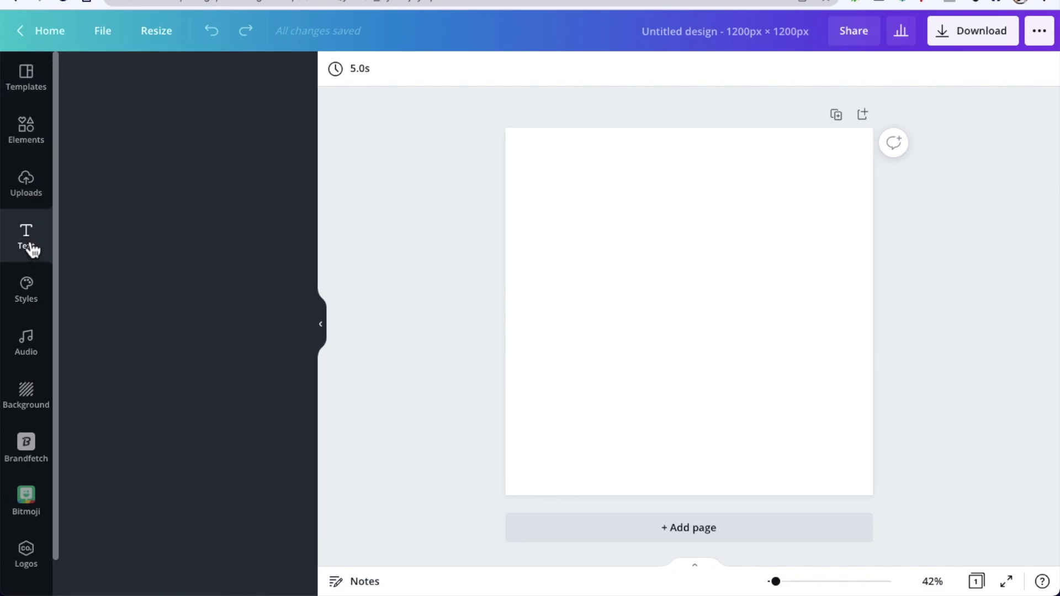
{"action": "scroll", "coordinate": [221, 248], "scroll_direction": "down", "scroll_amount": 5}
{"action": "scroll", "coordinate": [224, 255], "scroll_direction": "down", "scroll_amount": 7}
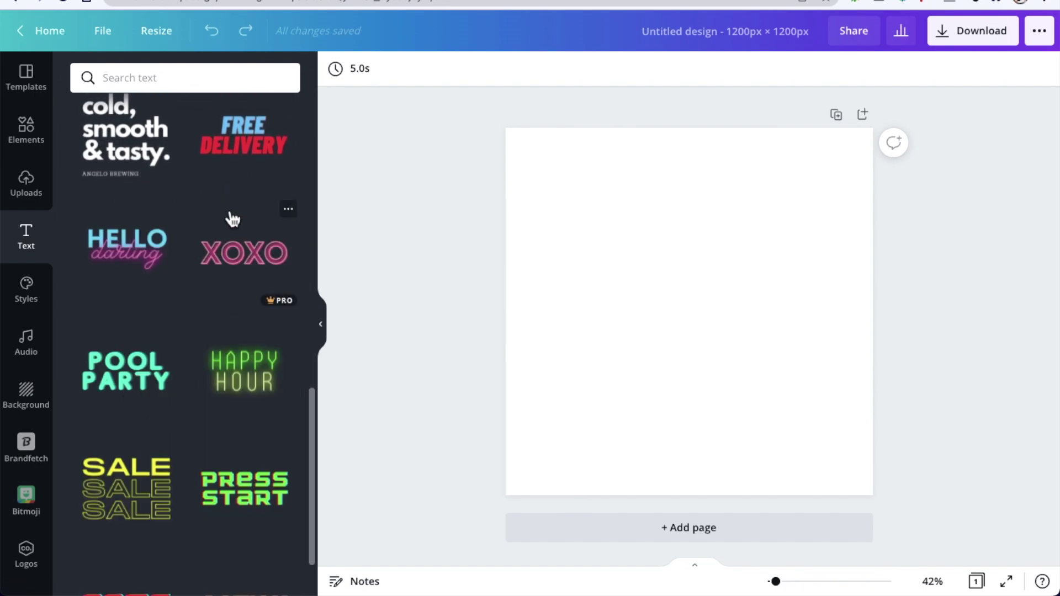
{"action": "scroll", "coordinate": [232, 218], "scroll_direction": "down", "scroll_amount": 5}
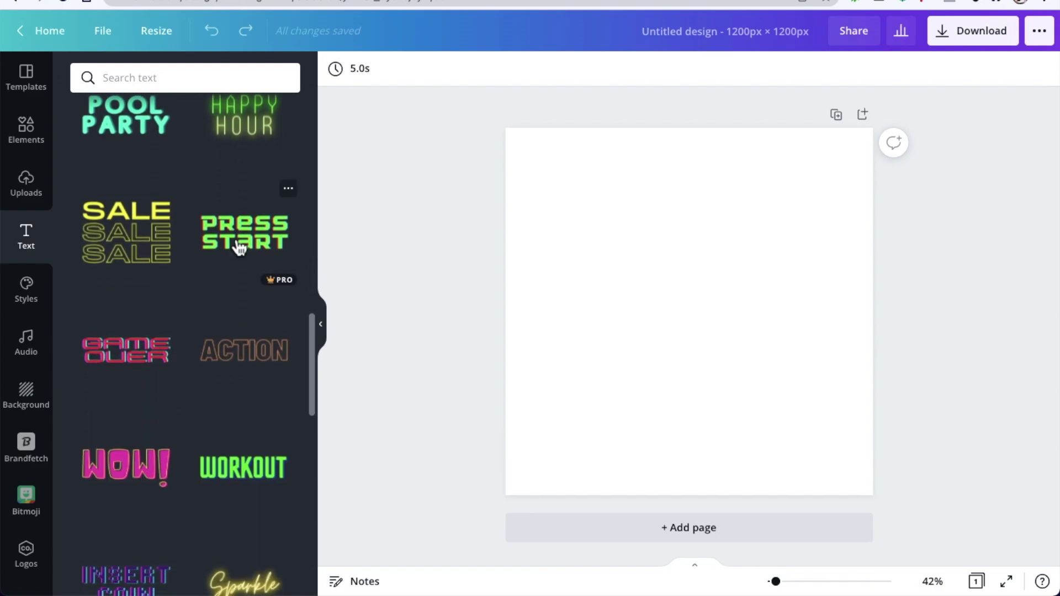
{"action": "scroll", "coordinate": [238, 274], "scroll_direction": "down", "scroll_amount": 6}
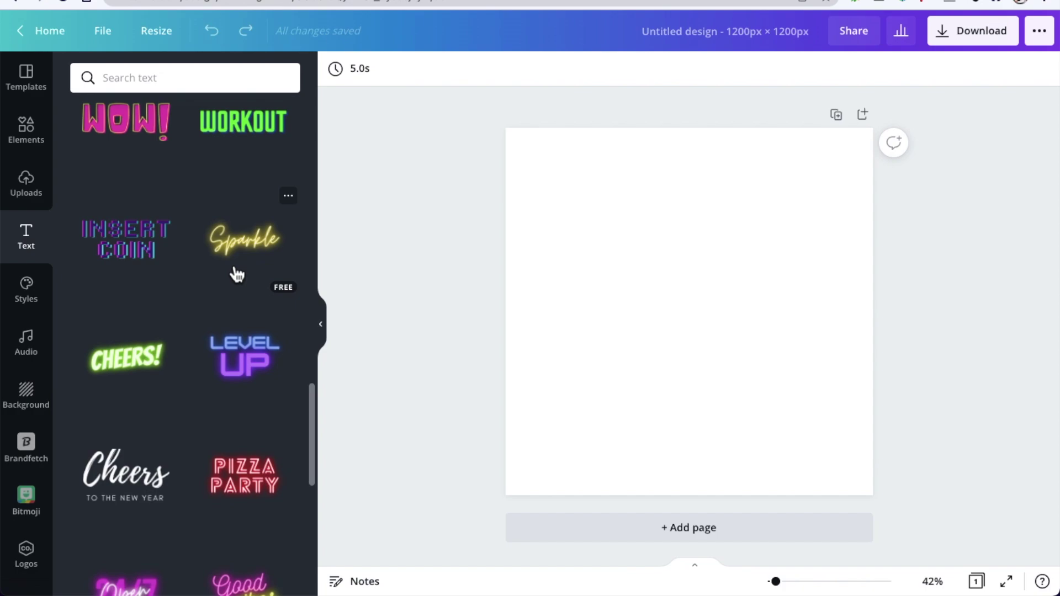
{"action": "scroll", "coordinate": [237, 274], "scroll_direction": "down", "scroll_amount": 3}
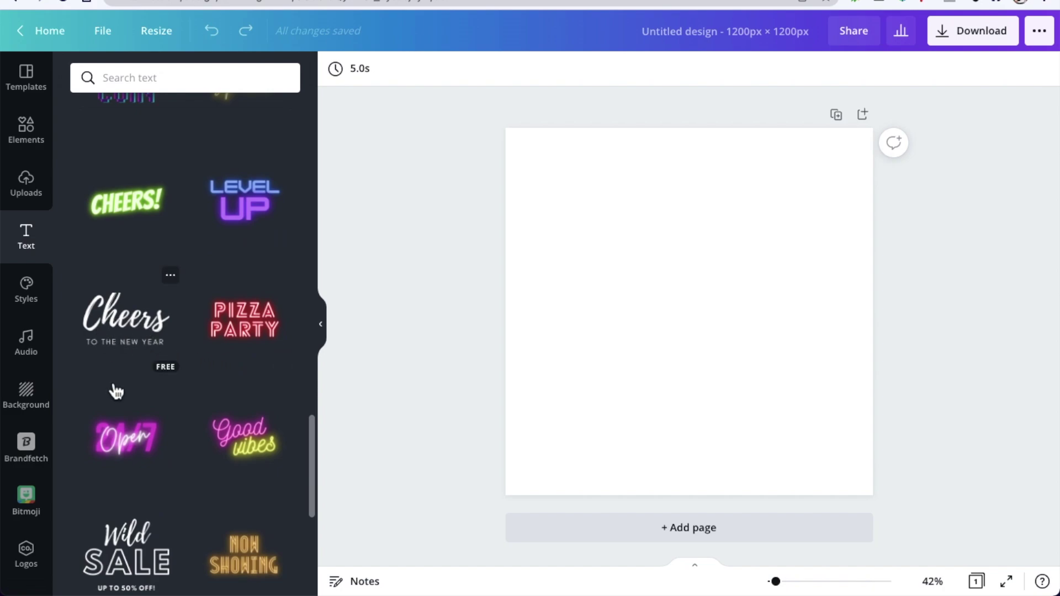
{"action": "scroll", "coordinate": [124, 453], "scroll_direction": "down", "scroll_amount": 6}
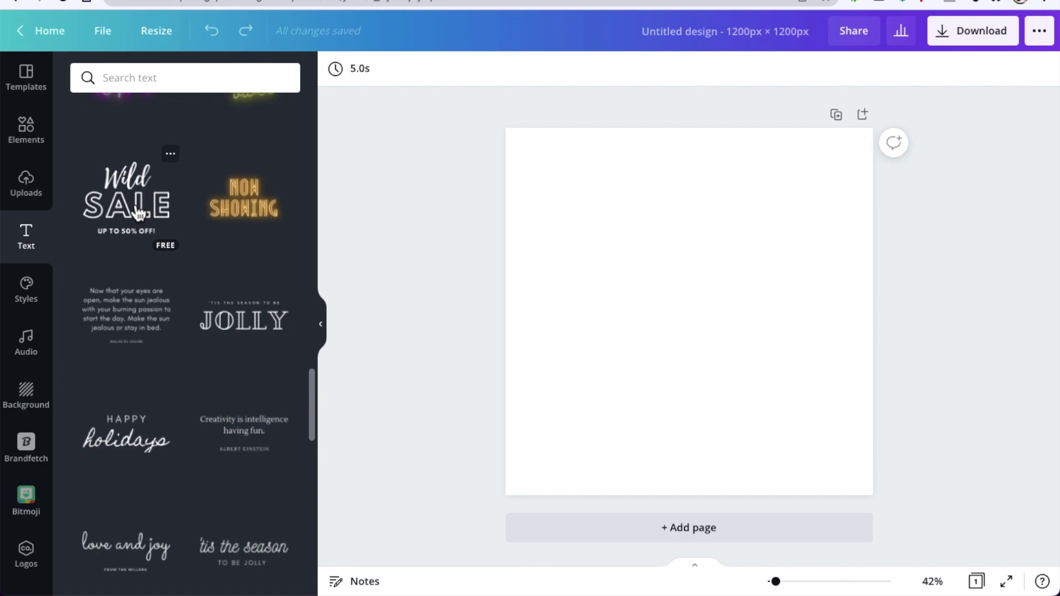
{"action": "scroll", "coordinate": [135, 212], "scroll_direction": "up", "scroll_amount": 7}
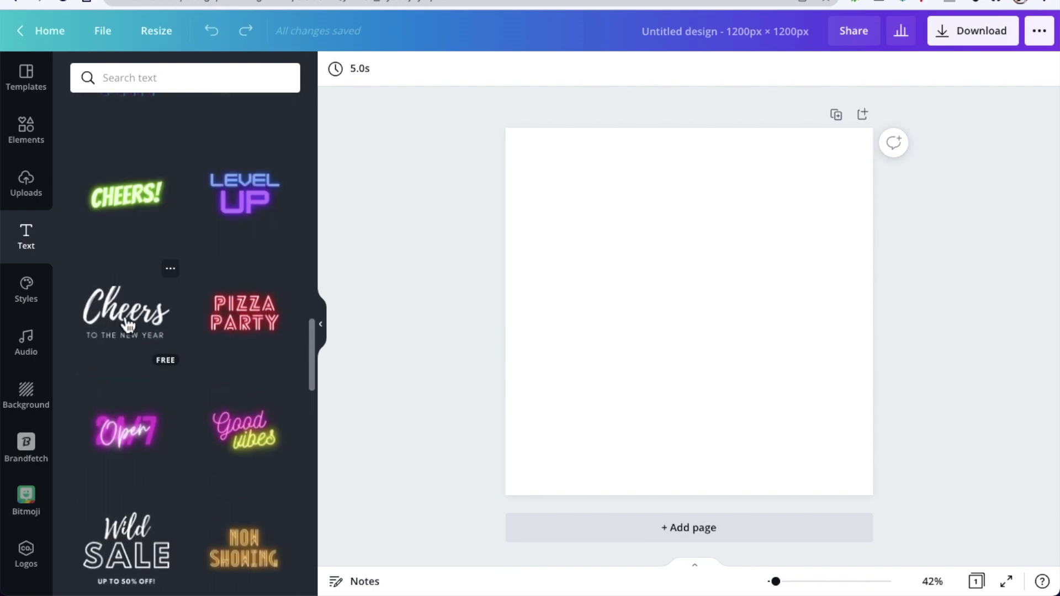
{"action": "left_click", "coordinate": [128, 326]}
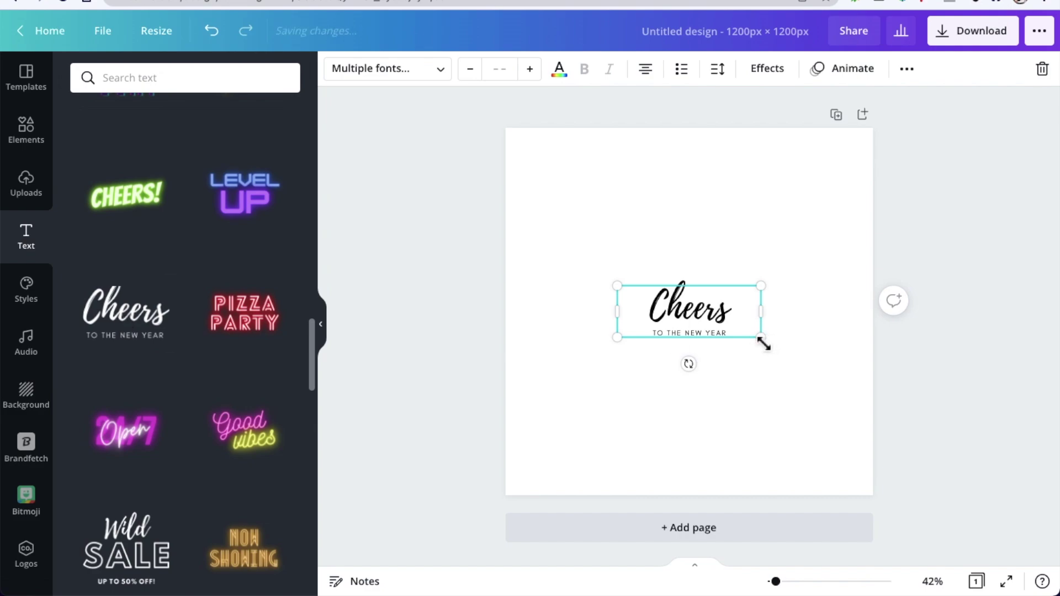
{"action": "left_click_drag", "start_coordinate": [764, 344], "coordinate": [864, 377]}
{"action": "left_click_drag", "start_coordinate": [740, 324], "coordinate": [692, 236]}
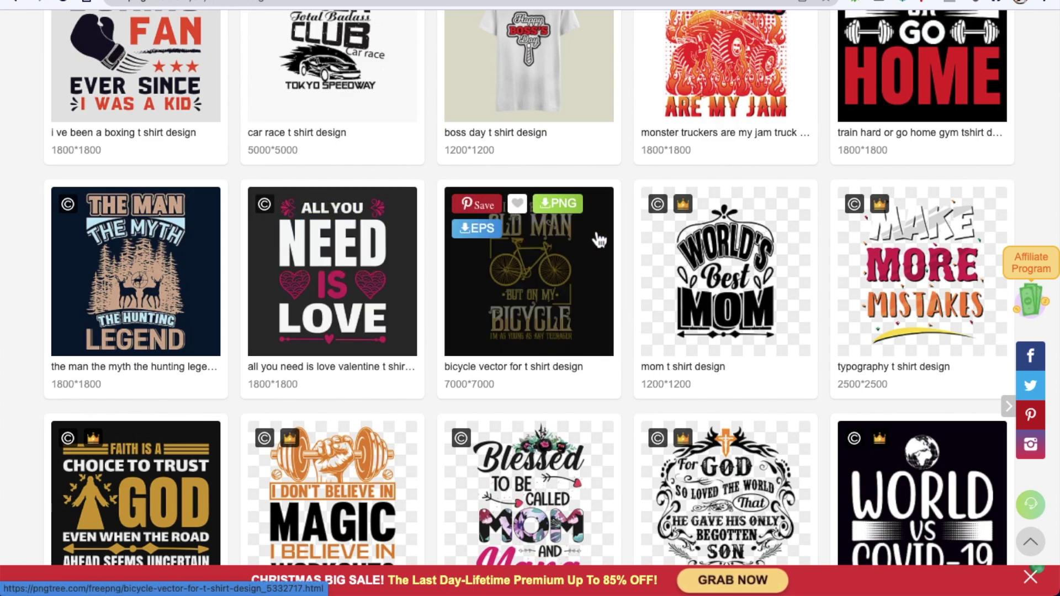
Switch to Pngtree, open the "all you need is love" valentine t-shirt design and copy "All You Need Is Love" from its title
{"action": "left_click", "coordinate": [307, 303]}
{"action": "left_click_drag", "start_coordinate": [127, 164], "coordinate": [258, 162]}
{"action": "key", "text": "ctrl+c"}
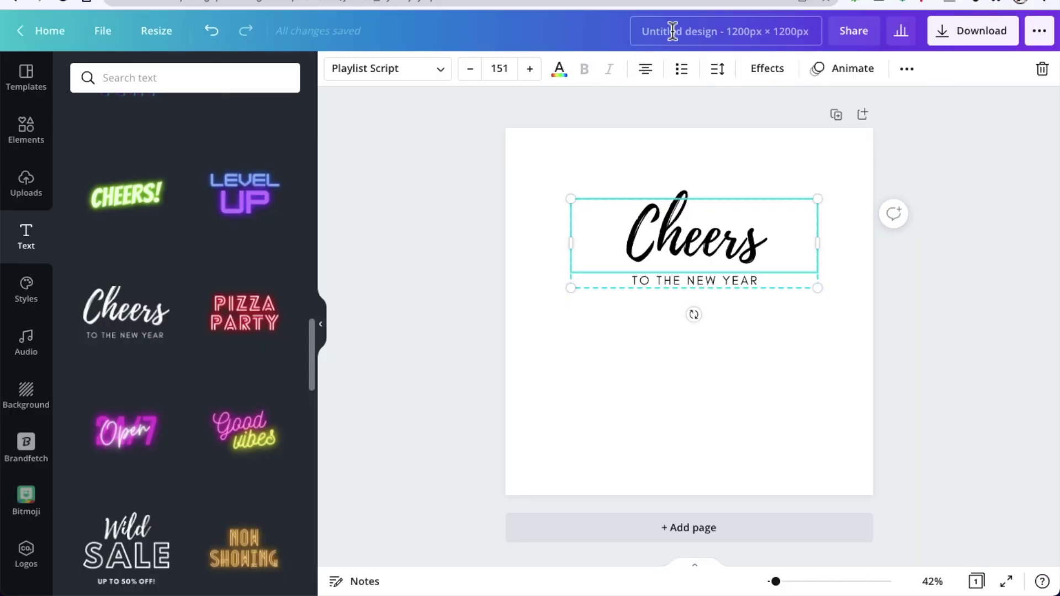
Switch to Canva and name the untitled design "All You Need Is Love - Valentine t-shirt for couple", pasting the copied phrase first
{"action": "left_click", "coordinate": [673, 33]}
{"action": "key", "text": "ctrl+v"}
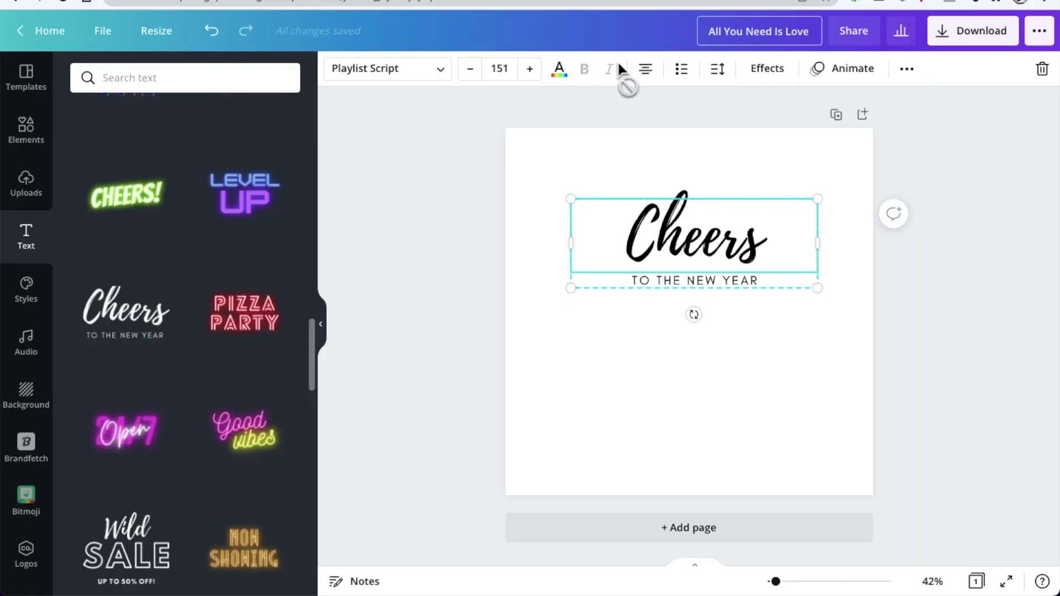
{"action": "type", "text": "- Va"}
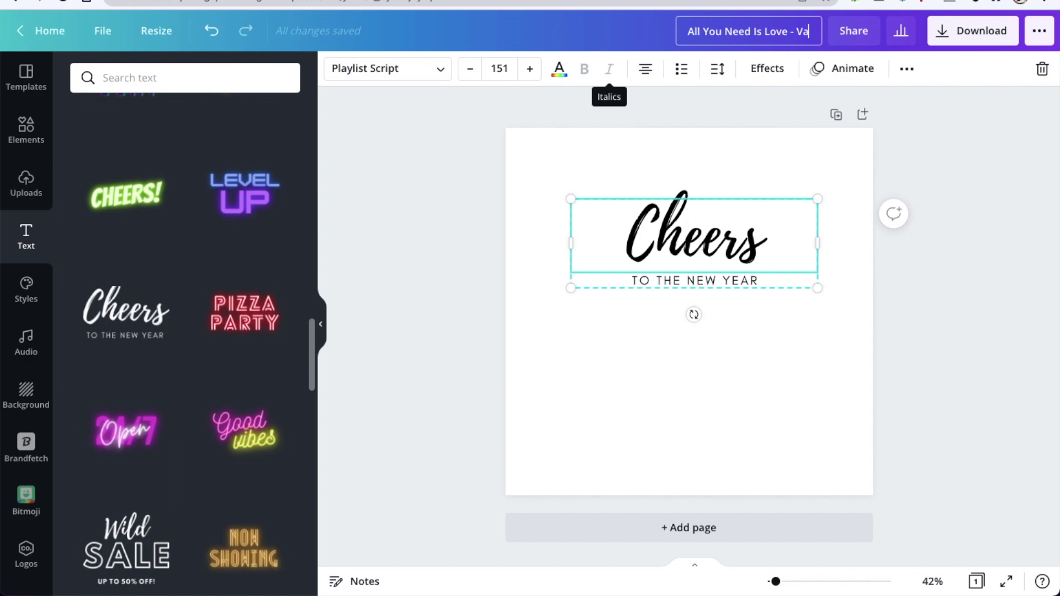
{"action": "type", "text": "lentine "}
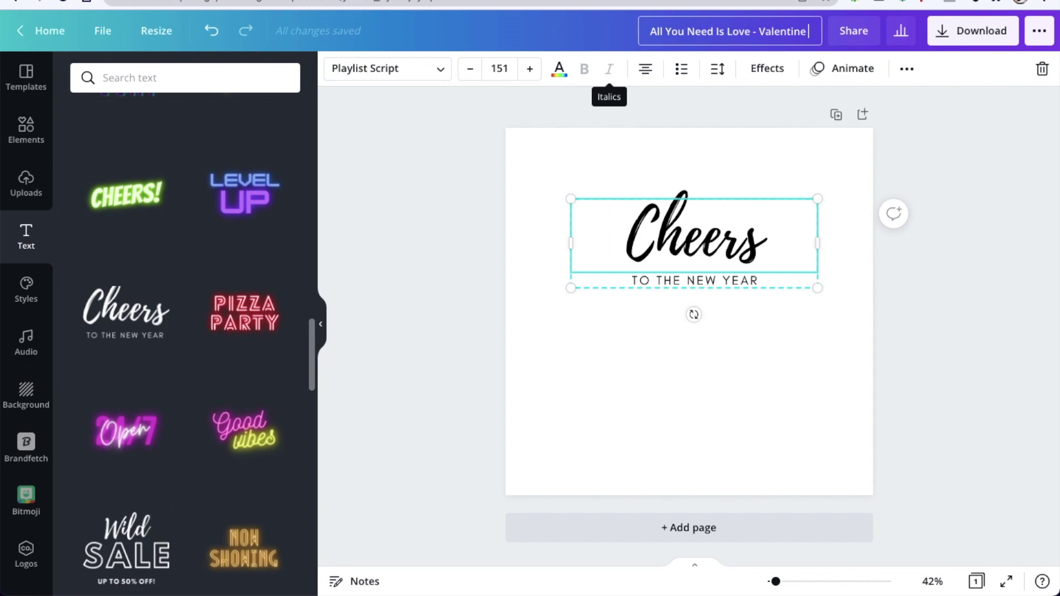
{"action": "type", "text": "tshirt for"}
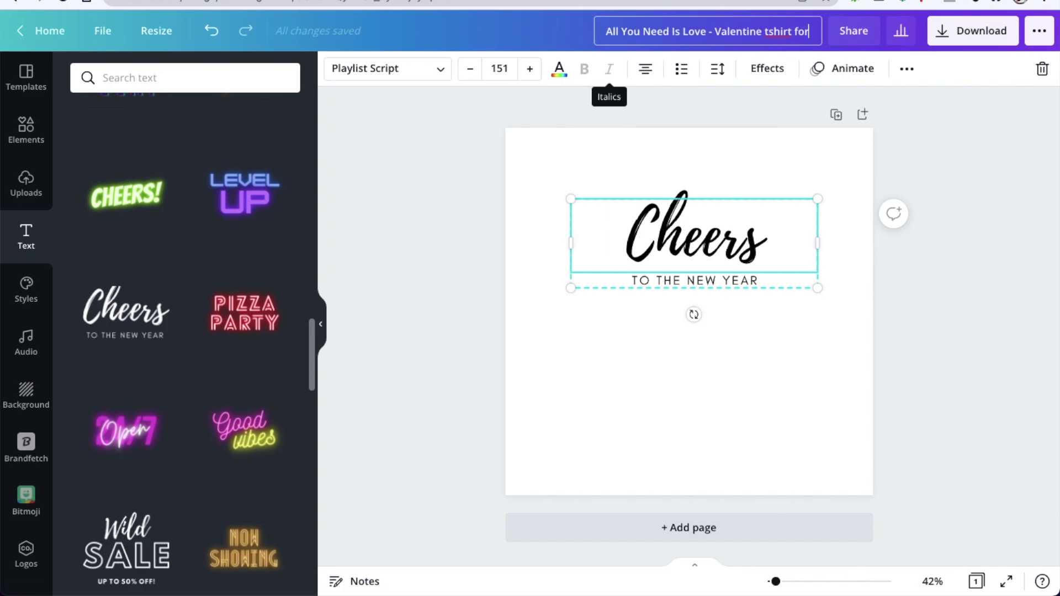
{"action": "type", "text": " couple"}
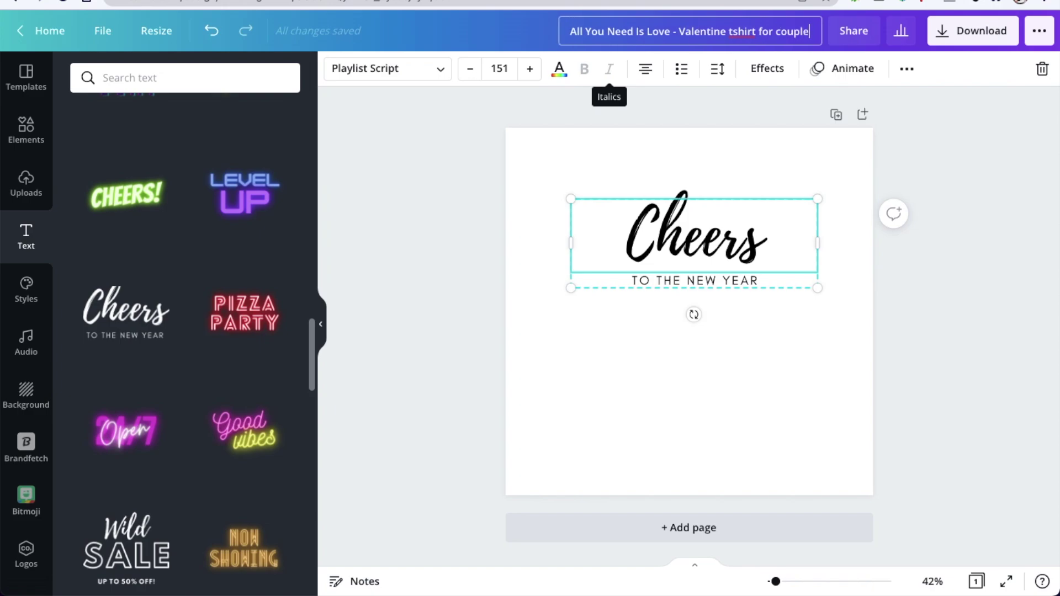
{"action": "left_click", "coordinate": [651, 177]}
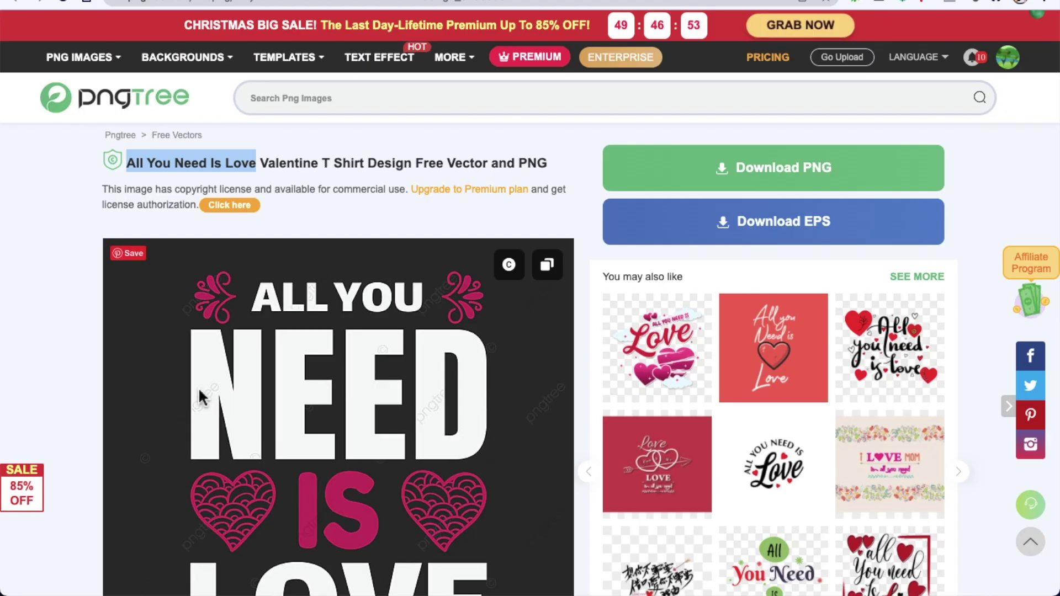
Check the Pngtree reference artwork, switch to Canva, ungroup the "Cheers" text combination and move "TO THE NEW YEAR" slightly lower
{"action": "scroll", "coordinate": [197, 386], "scroll_direction": "down", "scroll_amount": 5}
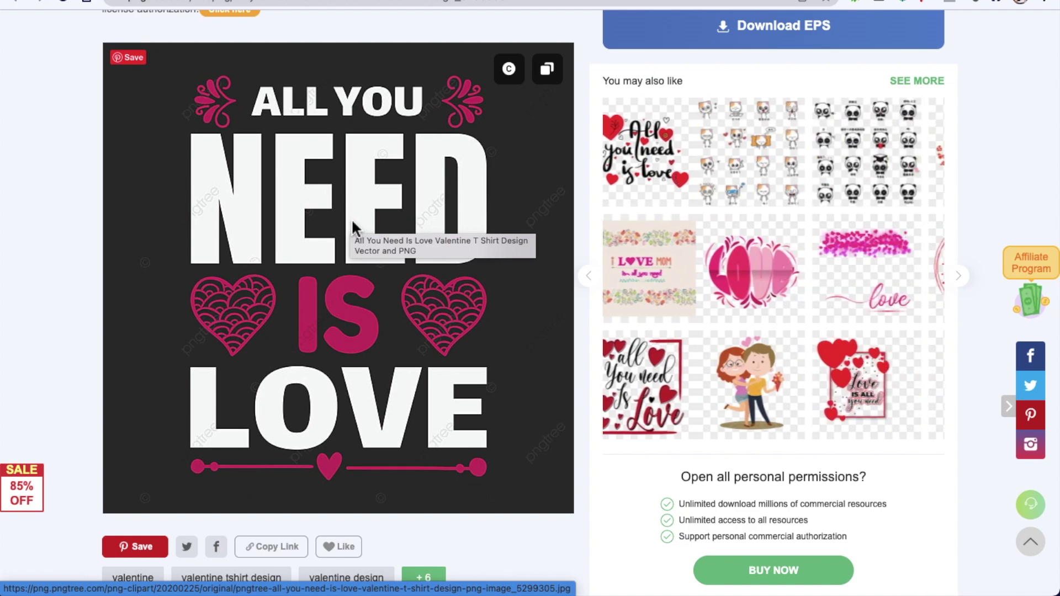
{"action": "left_click", "coordinate": [598, 283]}
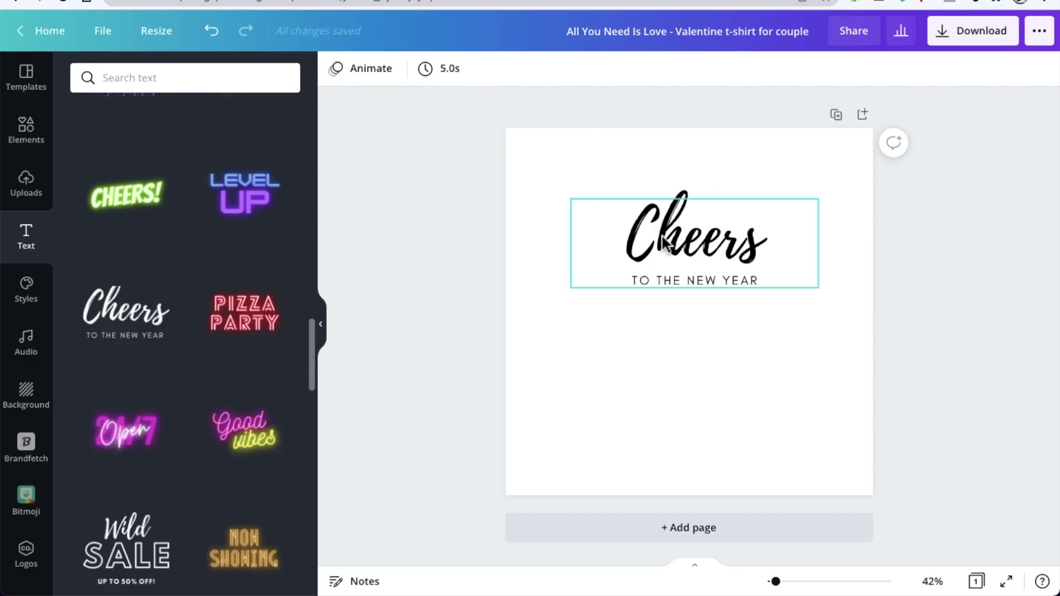
{"action": "left_click", "coordinate": [665, 243]}
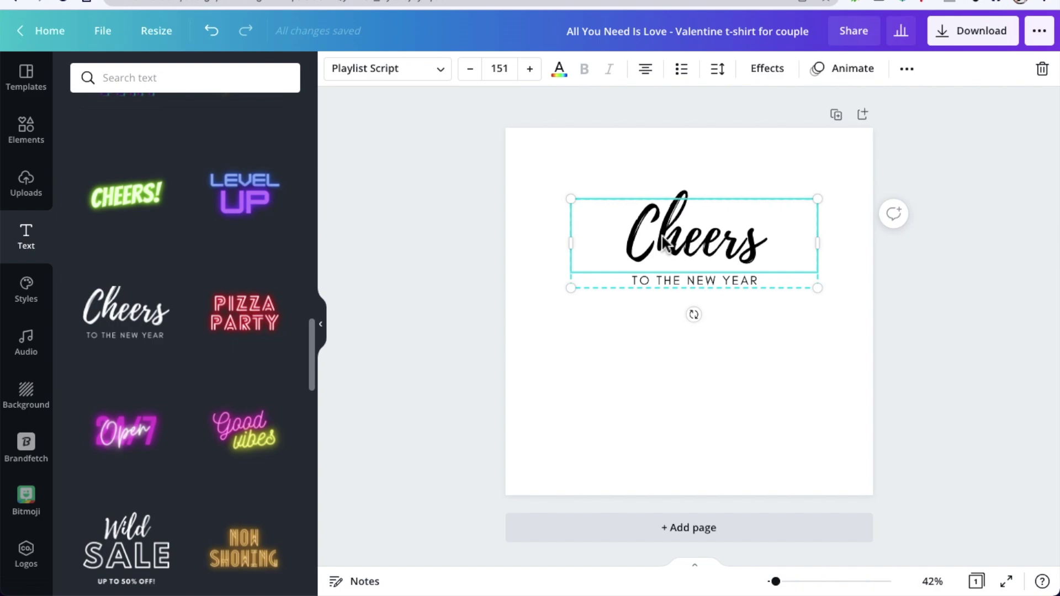
{"action": "left_click", "coordinate": [906, 69]}
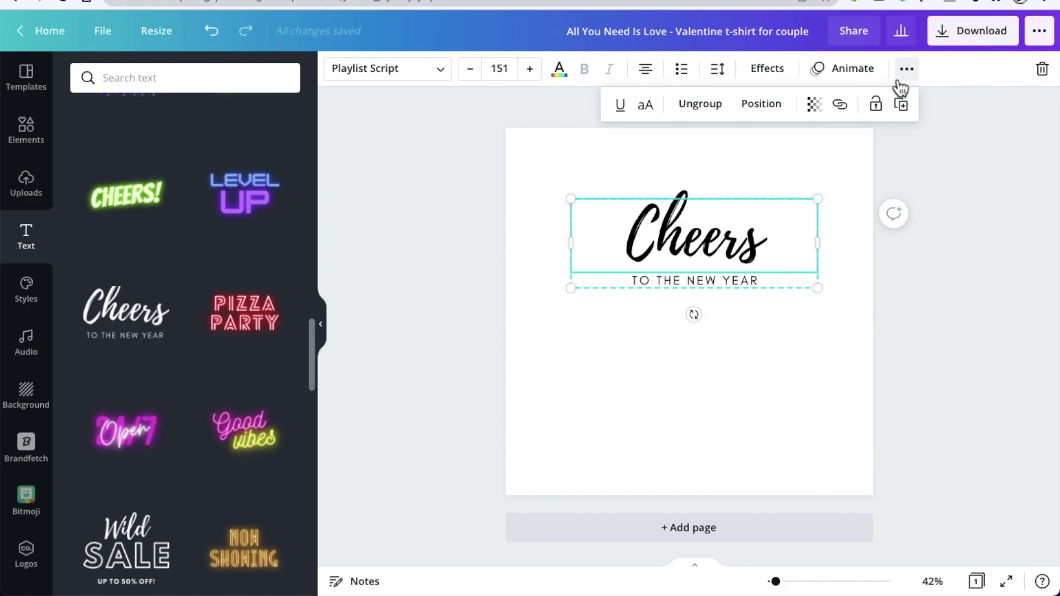
{"action": "left_click", "coordinate": [704, 110]}
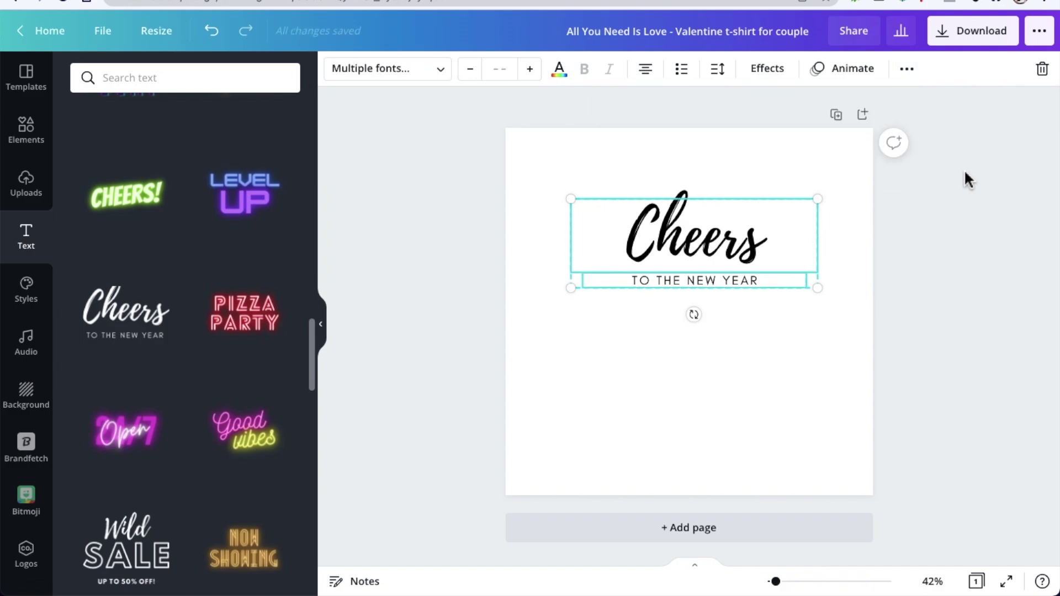
{"action": "left_click_drag", "start_coordinate": [698, 282], "coordinate": [700, 308]}
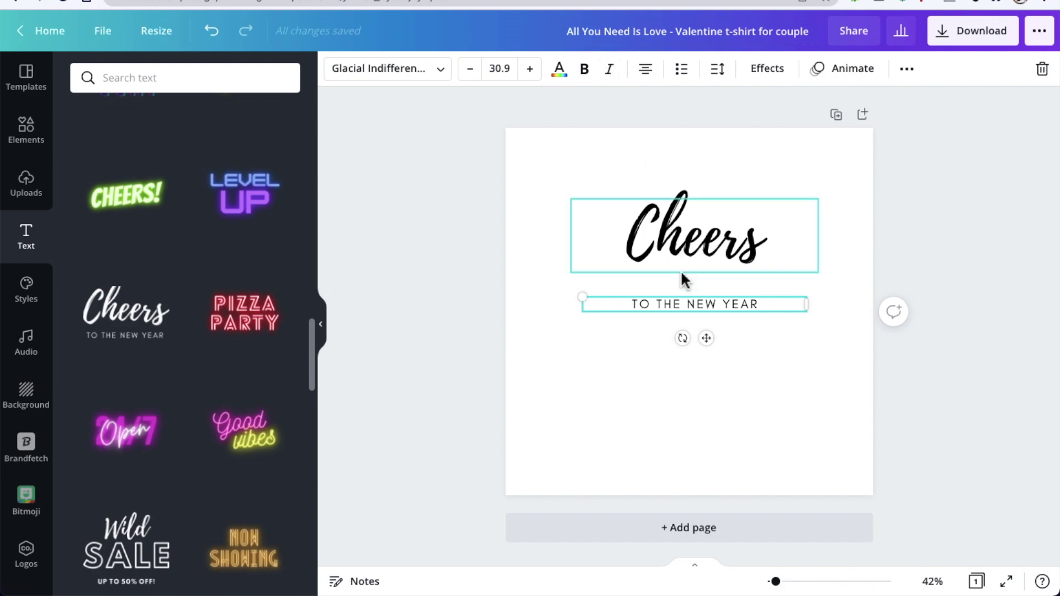
Duplicate the "TO THE NEW YEAR" line, place the copy above "Cheers" and shift "Cheers" slightly down between the two lines
{"action": "double_click", "coordinate": [683, 306]}
{"action": "left_click", "coordinate": [907, 69]}
{"action": "left_click", "coordinate": [903, 108]}
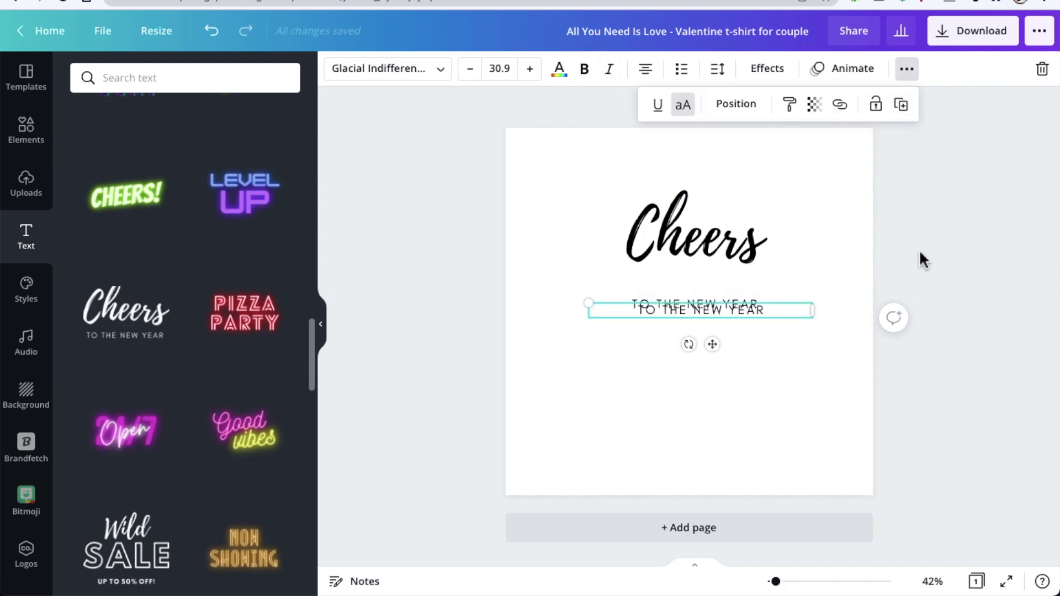
{"action": "left_click_drag", "start_coordinate": [730, 319], "coordinate": [721, 183]}
{"action": "mouse_move", "coordinate": [722, 256]}
{"action": "left_mouse_down"}
{"action": "mouse_move", "coordinate": [712, 255]}
{"action": "mouse_move", "coordinate": [720, 267]}
{"action": "left_mouse_up"}
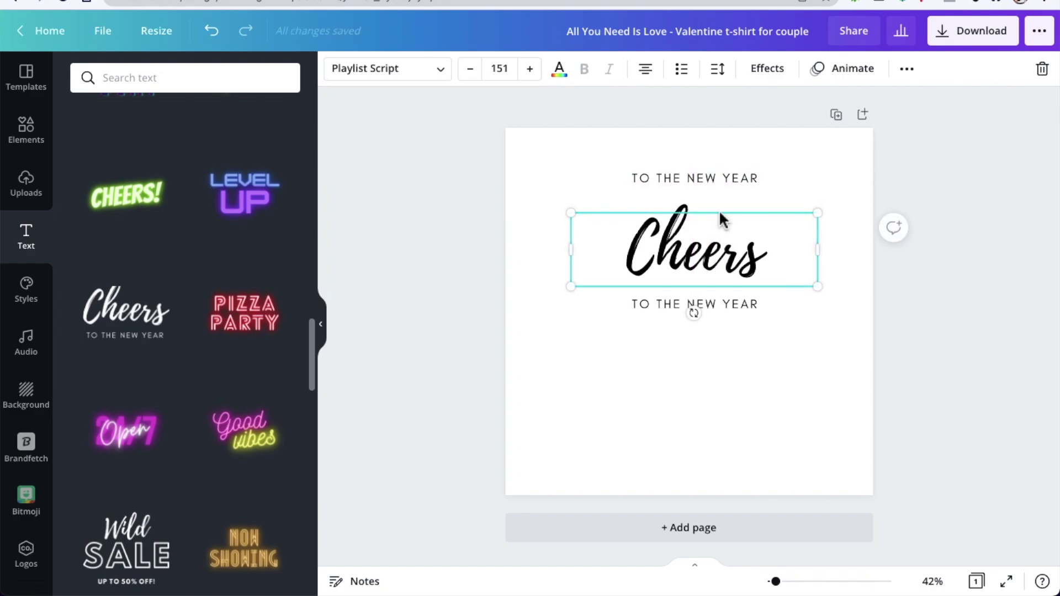
Duplicate the "Cheers" text and place the copy below the lower "TO THE NEW YEAR" line
{"action": "double_click", "coordinate": [744, 241]}
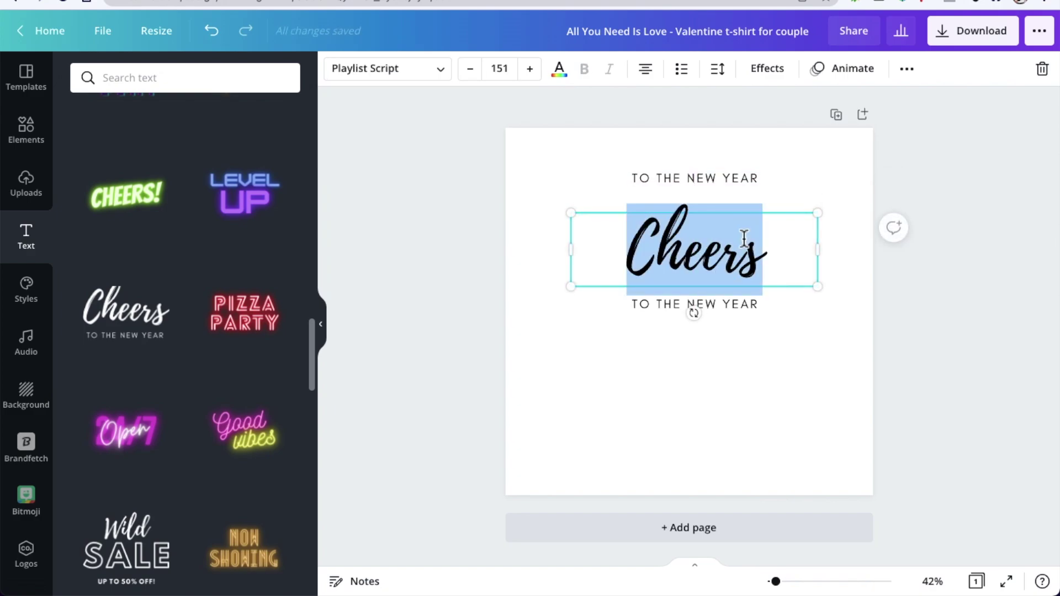
{"action": "left_click", "coordinate": [907, 68]}
{"action": "left_click", "coordinate": [900, 104]}
{"action": "left_click_drag", "start_coordinate": [694, 266], "coordinate": [687, 405]}
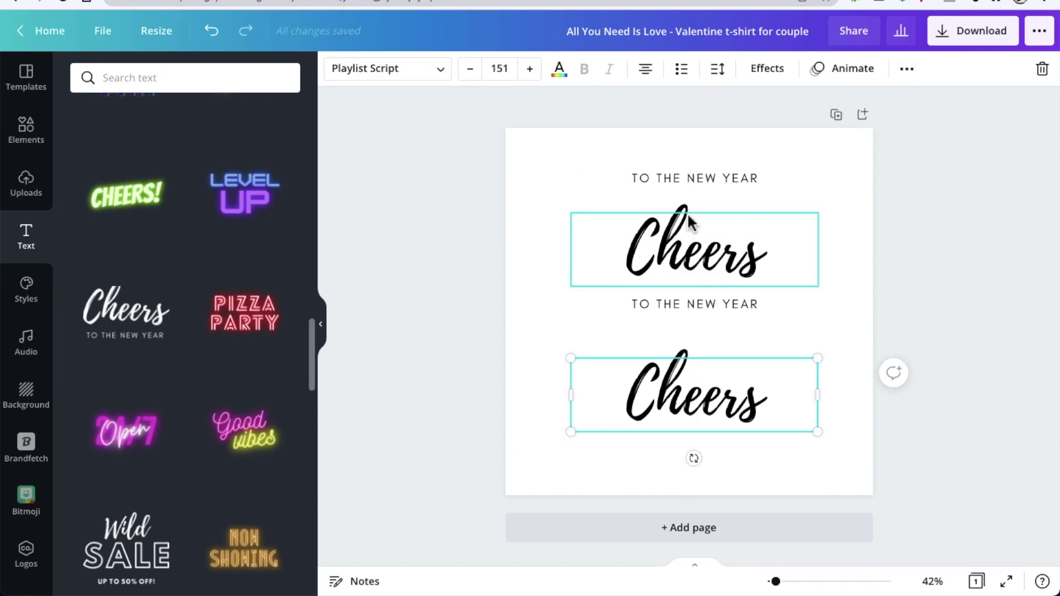
Replace the first small line with "ALL YOU" and the upper "Cheers" with "Need"
{"action": "left_click", "coordinate": [684, 180]}
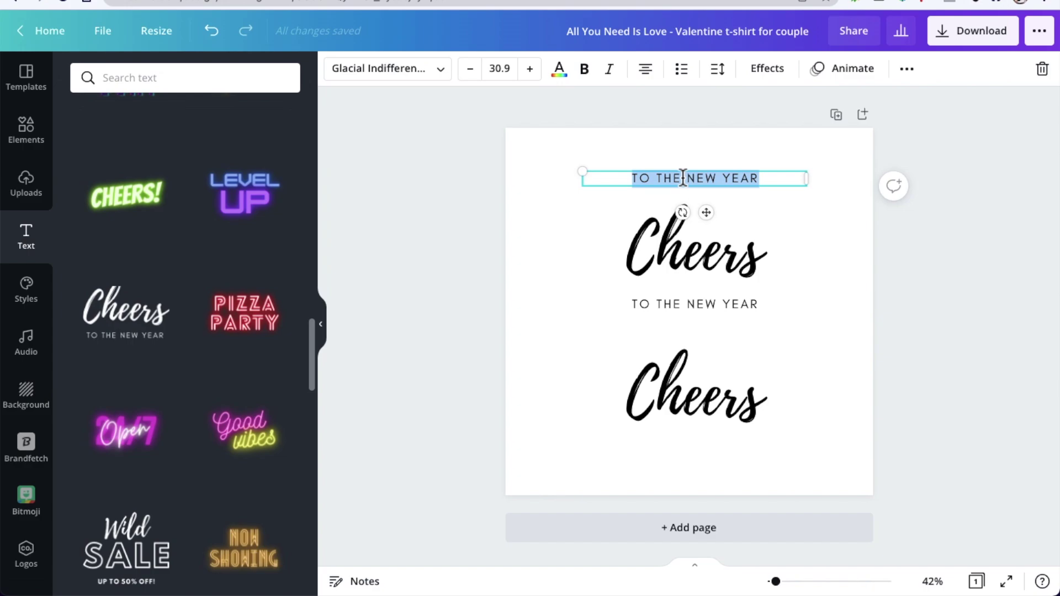
{"action": "type", "text": "ALL YOU"}
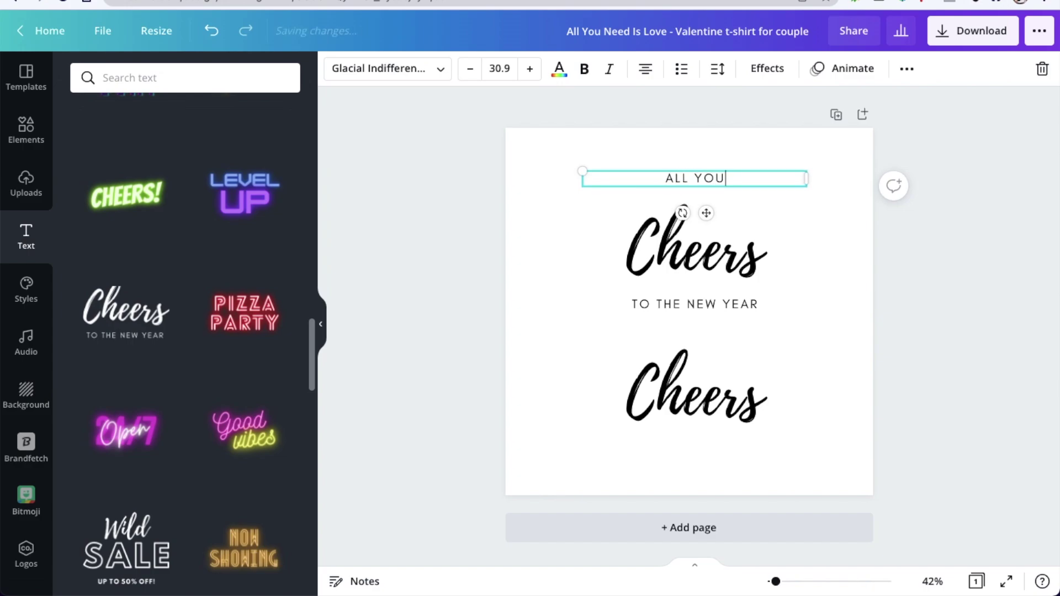
{"action": "left_click", "coordinate": [688, 249]}
{"action": "left_click", "coordinate": [687, 245]}
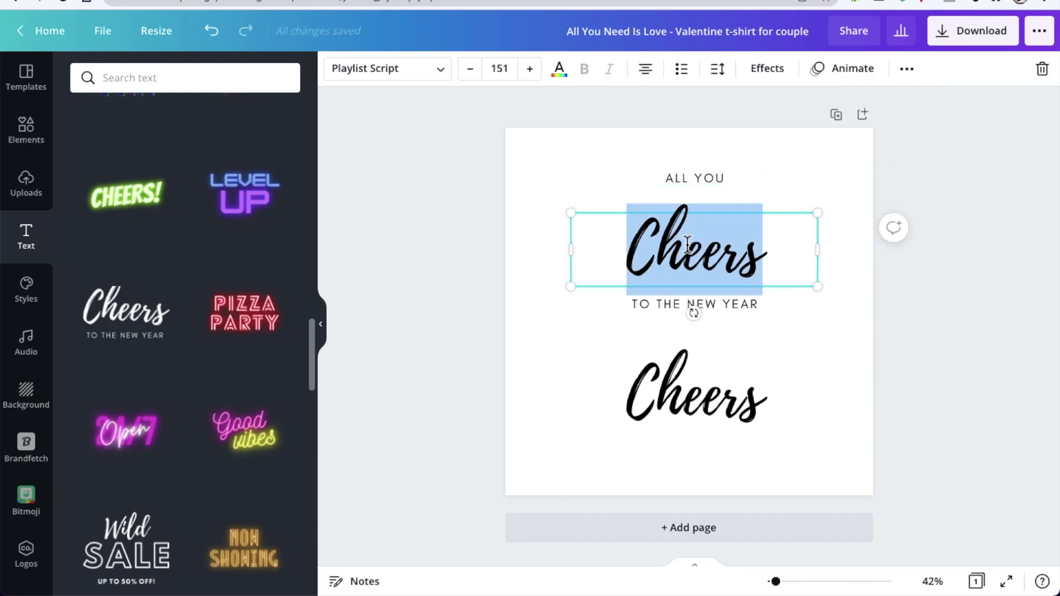
{"action": "type", "text": "Need"}
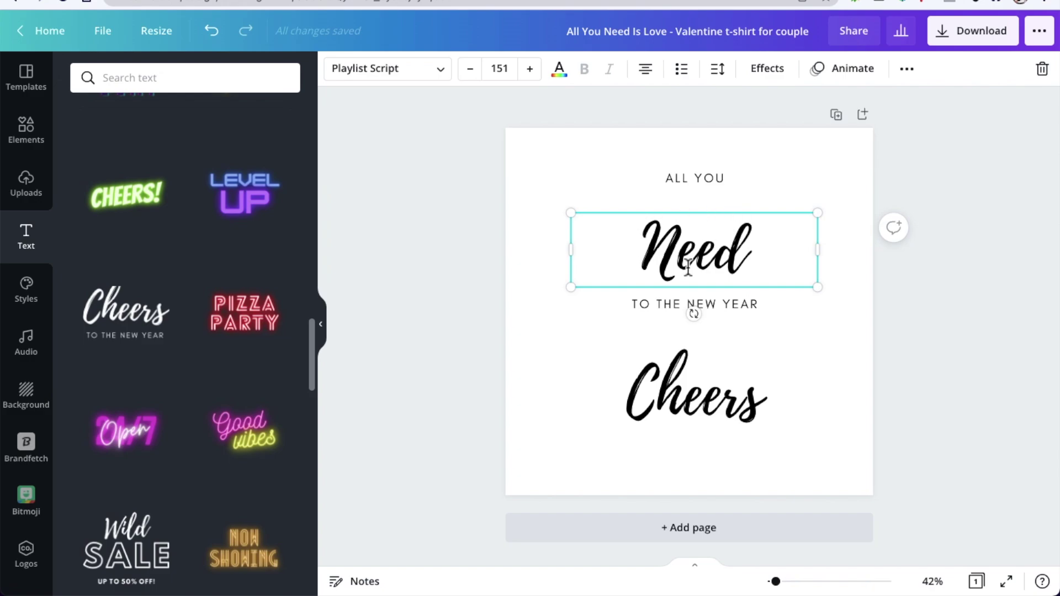
Replace the remaining "TO THE NEW YEAR" line with "IS" and the lower "Cheers" with "Love"
{"action": "double_click", "coordinate": [674, 305]}
{"action": "type", "text": "IS"}
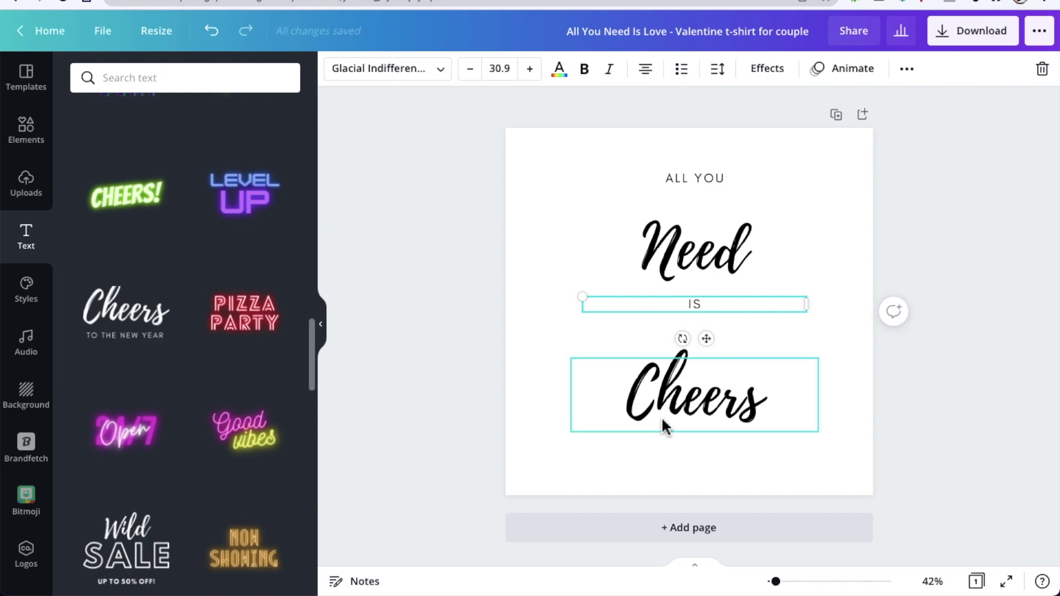
{"action": "left_click", "coordinate": [664, 382]}
{"action": "left_click", "coordinate": [663, 382]}
{"action": "type", "text": "Love"}
{"action": "left_click", "coordinate": [969, 277]}
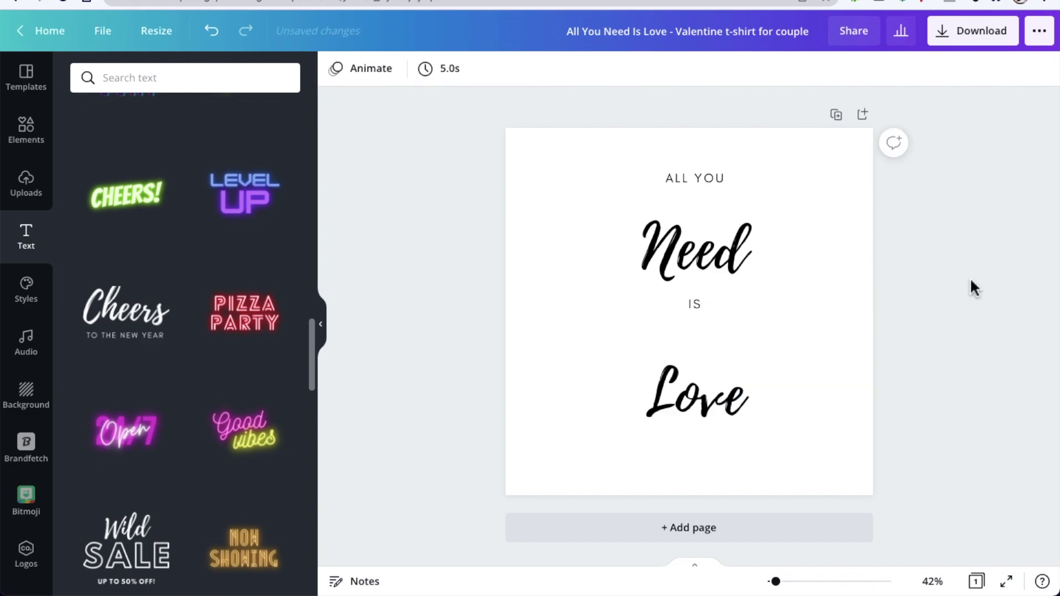
Enlarge "IS" to font size 51, narrow its text box, and gather "Need", "IS" and "Love" closely around the page's middle
{"action": "left_click", "coordinate": [696, 305]}
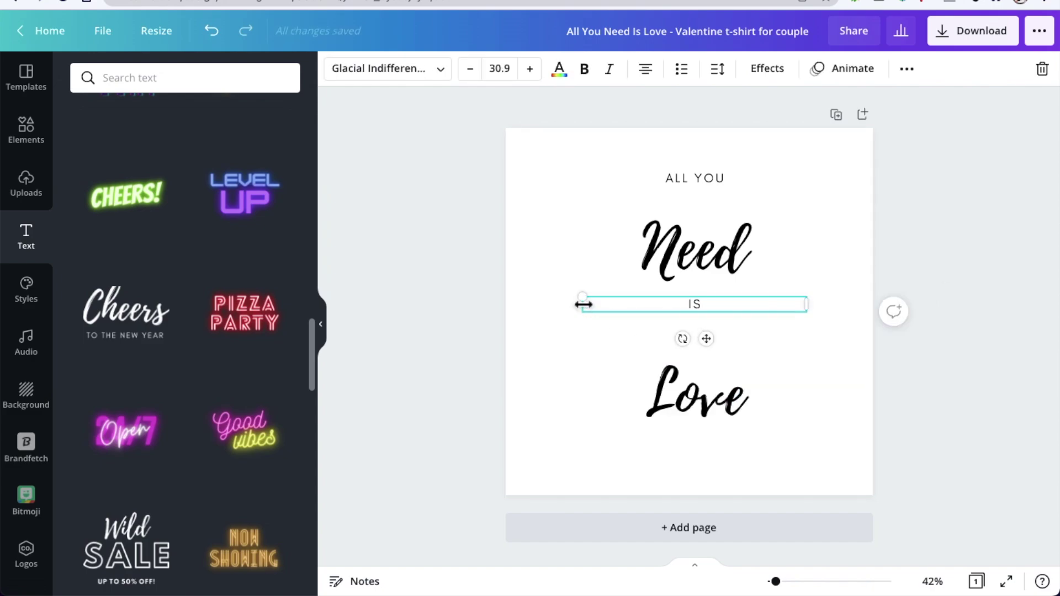
{"action": "left_click_drag", "start_coordinate": [581, 296], "coordinate": [422, 258]}
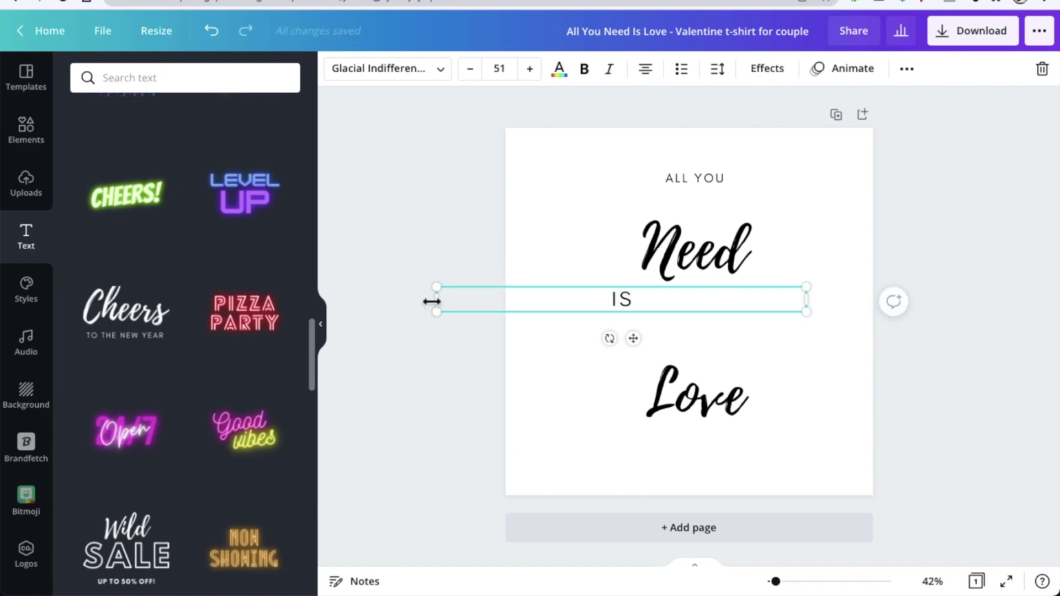
{"action": "left_click_drag", "start_coordinate": [436, 299], "coordinate": [646, 298]}
{"action": "left_click_drag", "start_coordinate": [712, 315], "coordinate": [720, 364]}
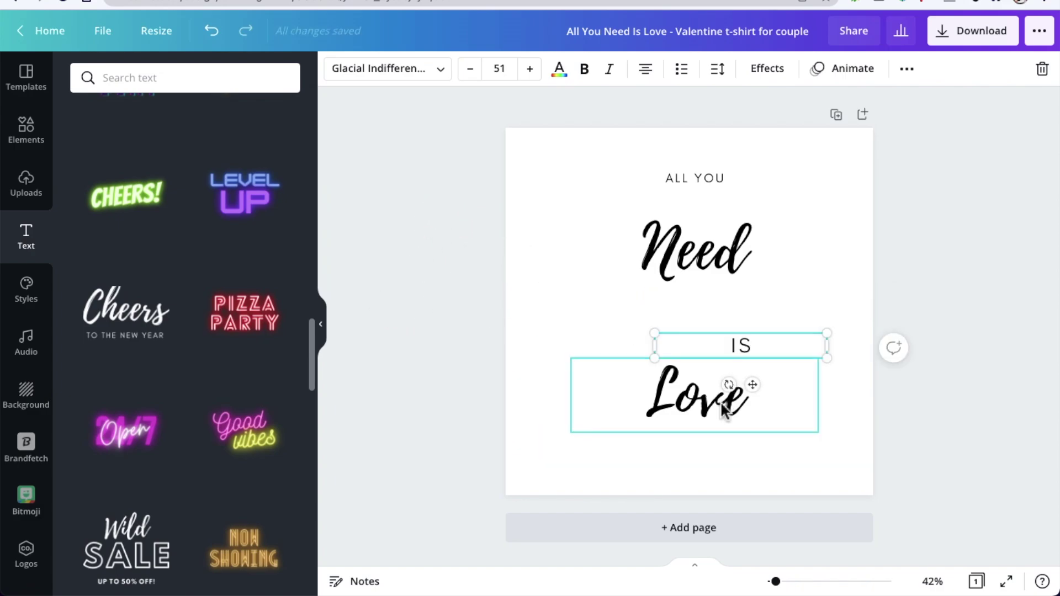
{"action": "left_click_drag", "start_coordinate": [720, 408], "coordinate": [742, 383]}
{"action": "left_click_drag", "start_coordinate": [699, 245], "coordinate": [719, 294]}
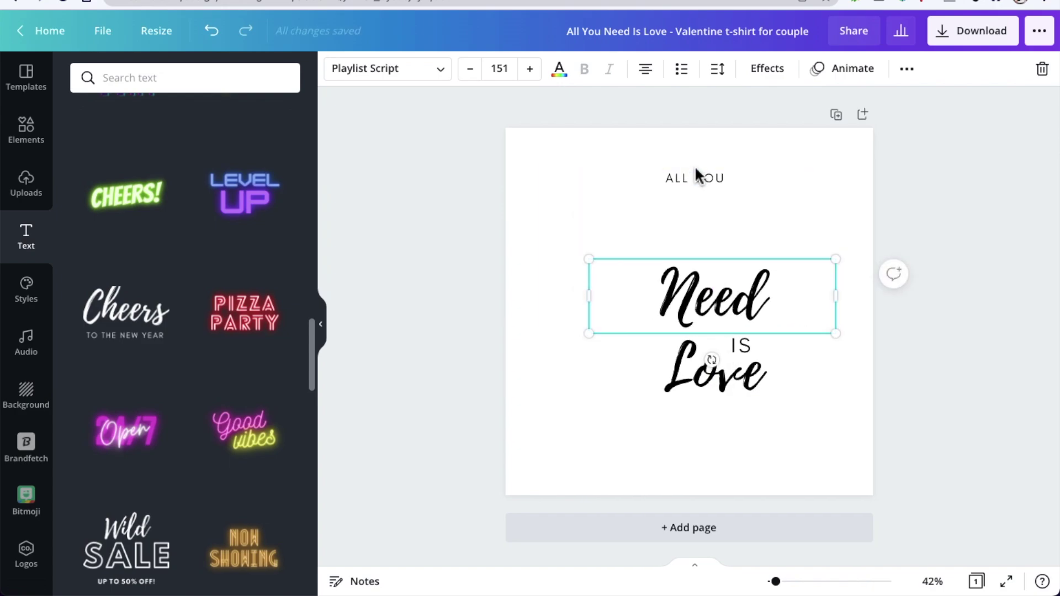
Enlarge the "ALL YOU" line near the top of the page until it is wider than "Need"
{"action": "left_click", "coordinate": [693, 180]}
{"action": "left_click_drag", "start_coordinate": [582, 170], "coordinate": [610, 178]}
{"action": "left_click_drag", "start_coordinate": [715, 177], "coordinate": [648, 182]}
{"action": "left_click_drag", "start_coordinate": [743, 193], "coordinate": [834, 217]}
Stack "Need", "IS" and "Love" closely beneath the "ALL YOU" line
{"action": "left_click", "coordinate": [675, 244]}
{"action": "left_click_drag", "start_coordinate": [674, 244], "coordinate": [687, 229]}
{"action": "left_click_drag", "start_coordinate": [741, 345], "coordinate": [684, 289]}
{"action": "left_click_drag", "start_coordinate": [683, 472], "coordinate": [673, 347]}
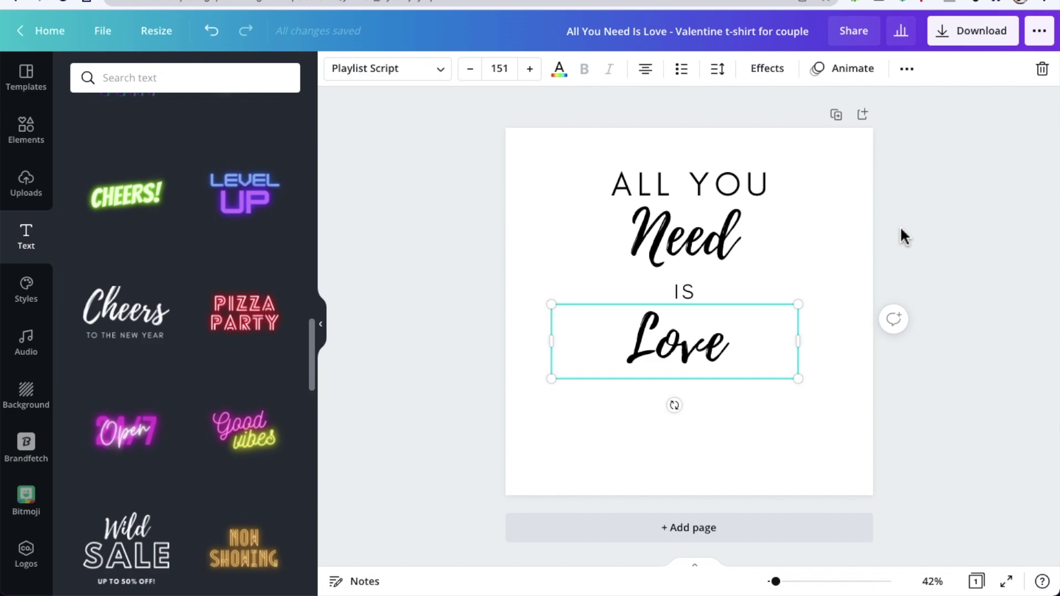
Enlarge "Need", "IS" and "Love" together, bringing the script words to size 209, and move "Love" up close beneath "IS"
{"action": "left_click", "coordinate": [793, 254]}
{"action": "left_click_drag", "start_coordinate": [480, 236], "coordinate": [872, 450]}
{"action": "left_click", "coordinate": [982, 220]}
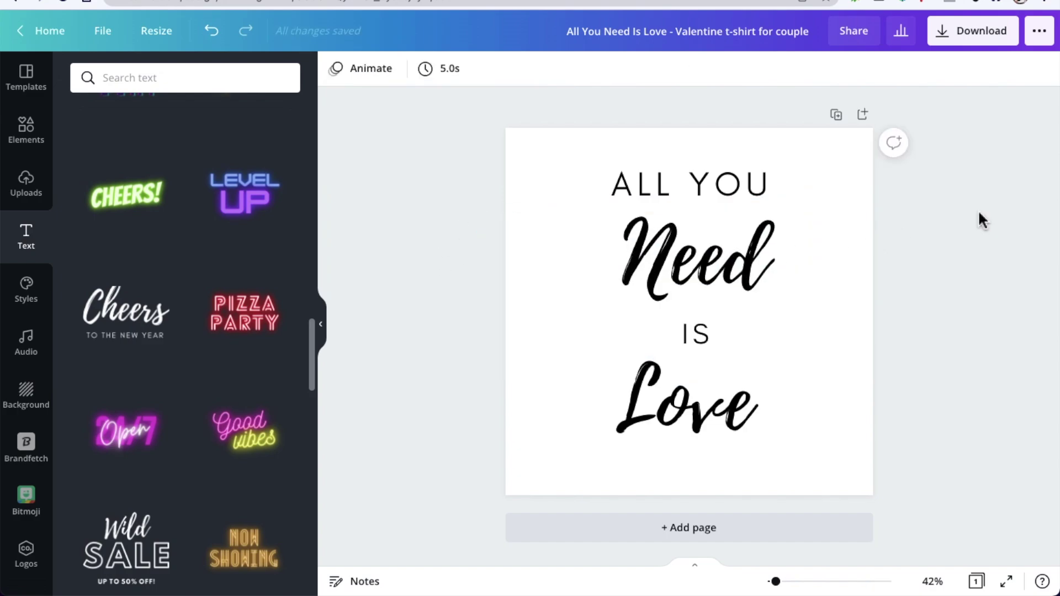
{"action": "left_click", "coordinate": [693, 421]}
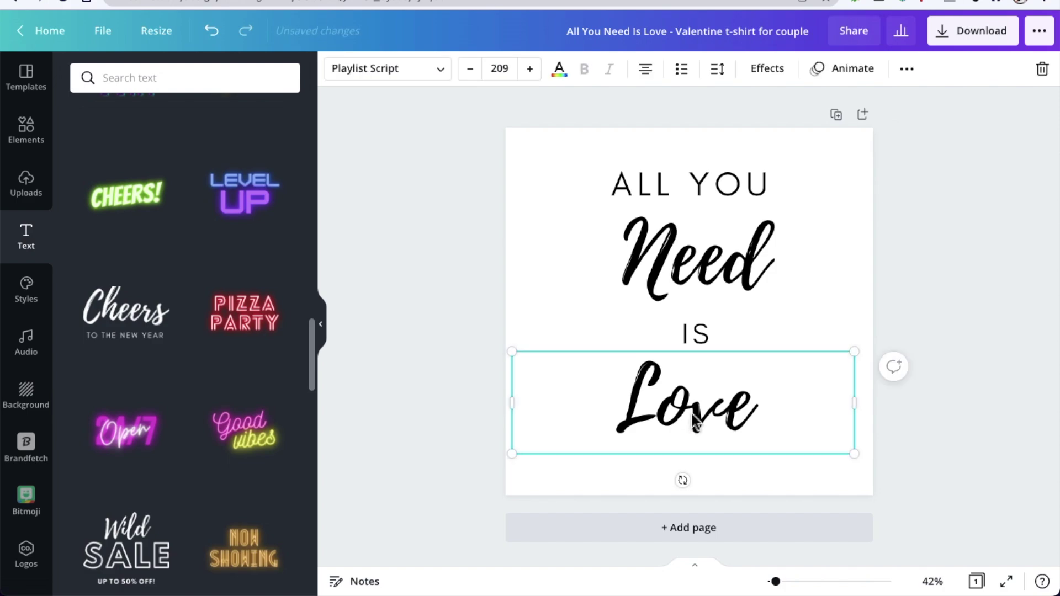
{"action": "left_click", "coordinate": [917, 299]}
{"action": "left_click", "coordinate": [713, 411]}
{"action": "left_click_drag", "start_coordinate": [713, 411], "coordinate": [714, 389]}
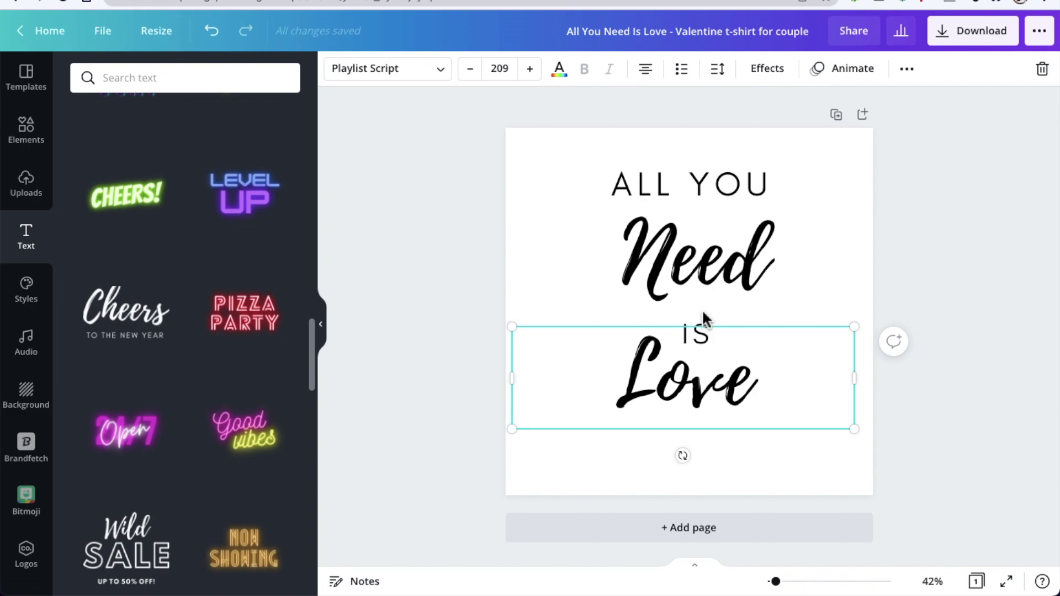
Change the font of "Love" to Benedict
{"action": "left_click", "coordinate": [426, 82]}
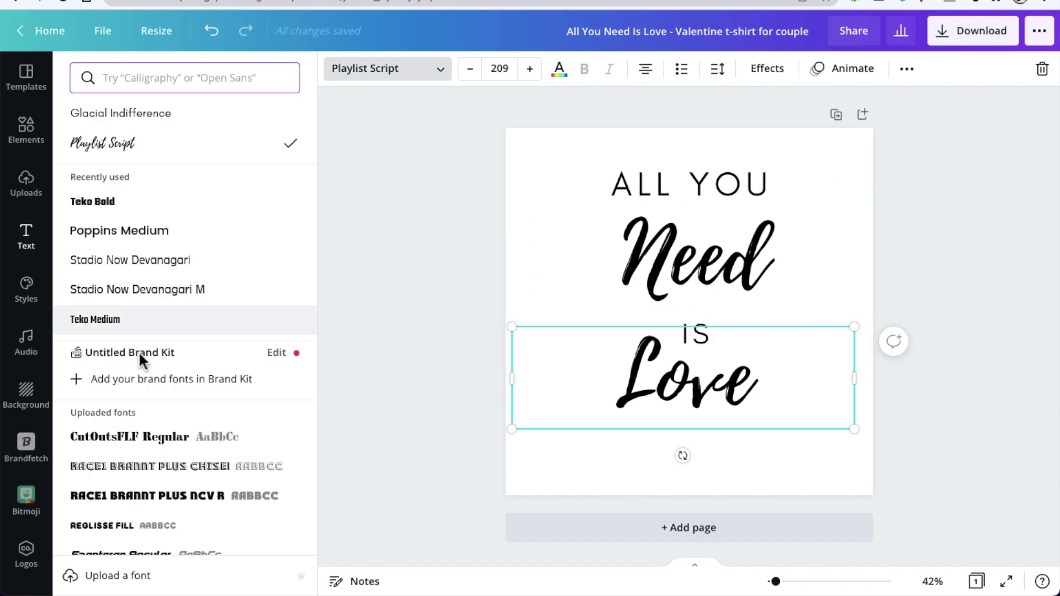
{"action": "scroll", "coordinate": [142, 473], "scroll_direction": "down", "scroll_amount": 10}
{"action": "scroll", "coordinate": [141, 474], "scroll_direction": "down", "scroll_amount": 8}
{"action": "scroll", "coordinate": [140, 472], "scroll_direction": "up", "scroll_amount": 5}
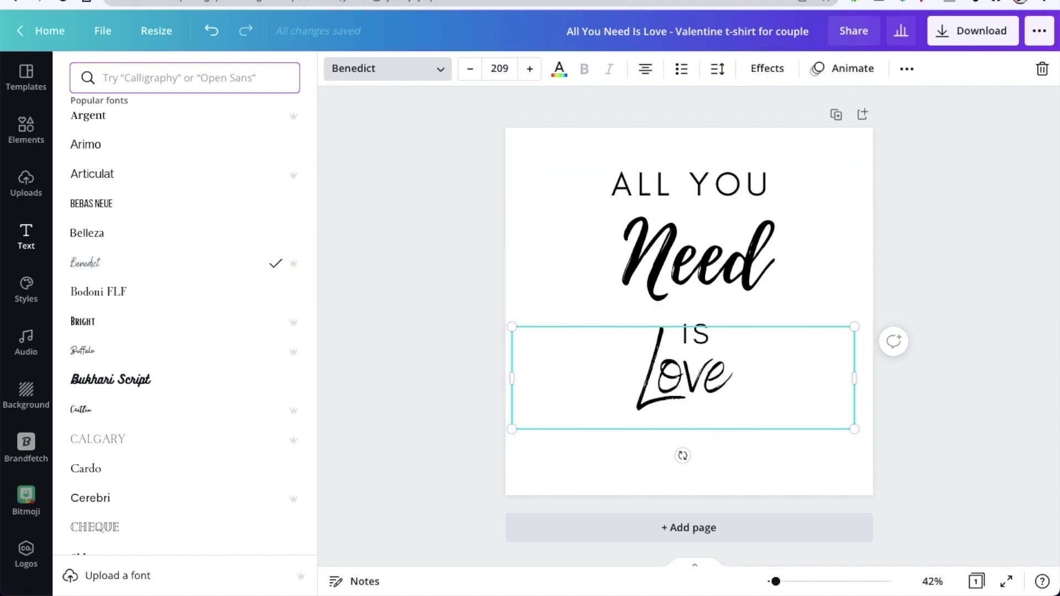
Switch to Pngtree and examine the related "All You Need Is Love" designs up close for layout and styling ideas
{"action": "left_click", "coordinate": [718, 3]}
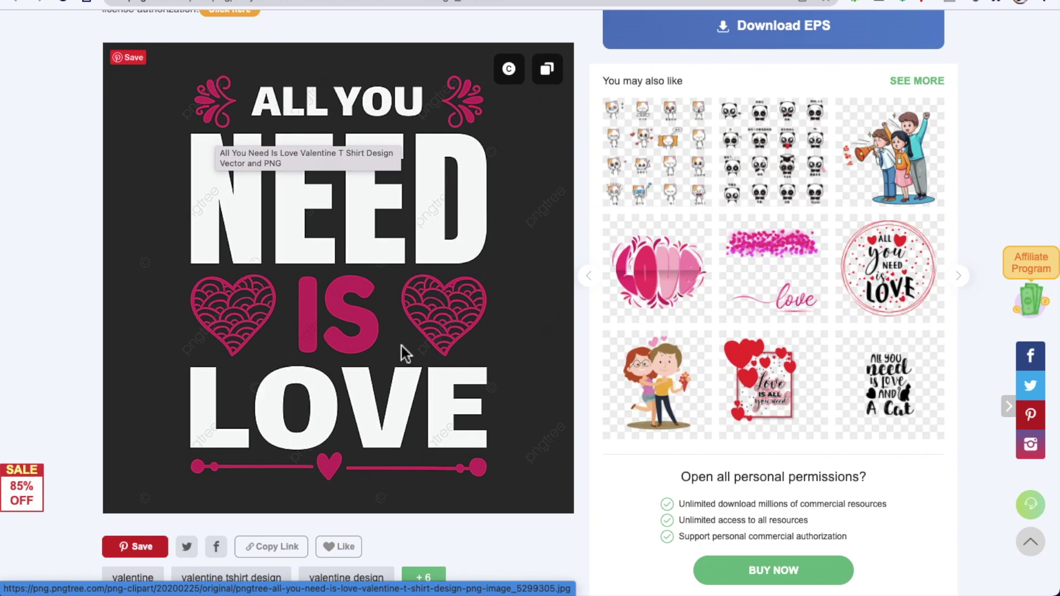
{"action": "left_click", "coordinate": [589, 275]}
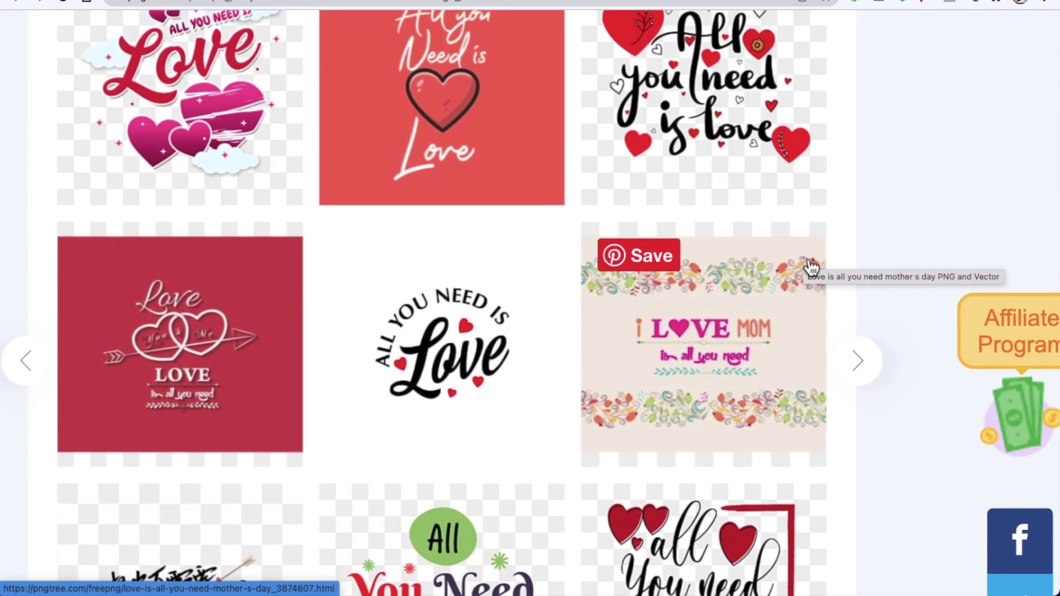
{"action": "scroll", "coordinate": [811, 268], "scroll_direction": "up", "scroll_amount": 2}
{"action": "scroll", "coordinate": [812, 267], "scroll_direction": "down", "scroll_amount": 7}
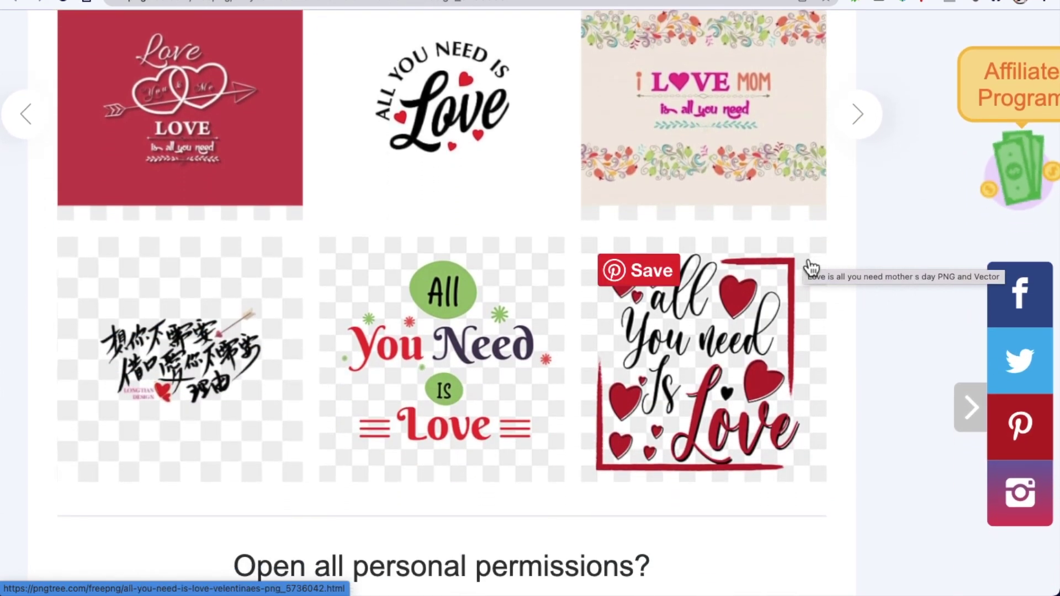
{"action": "key", "text": "super+minus"}
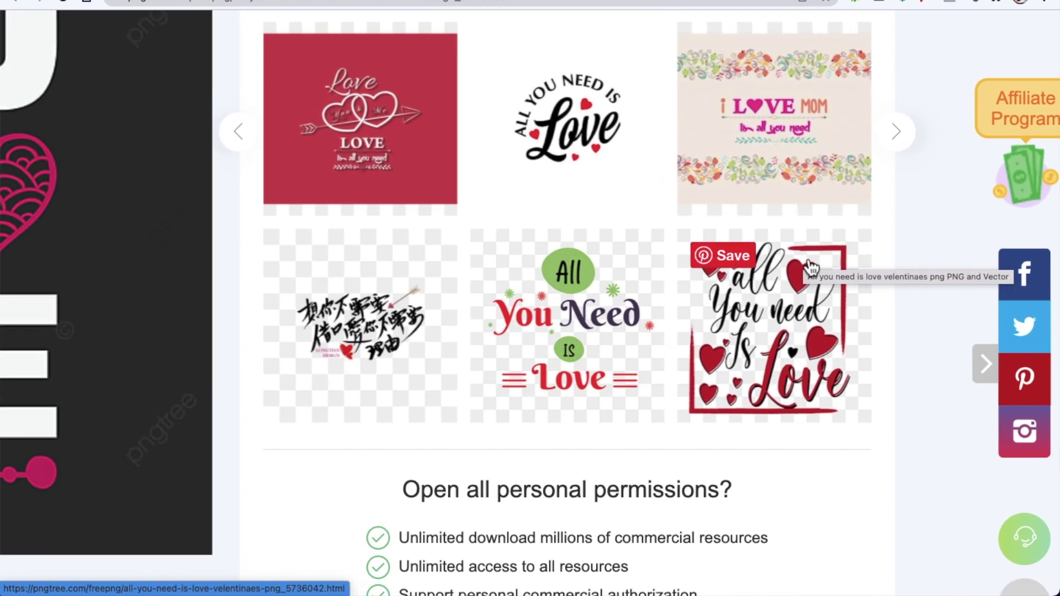
{"action": "key", "text": "super+minus"}
{"action": "key", "text": "super+minus"}
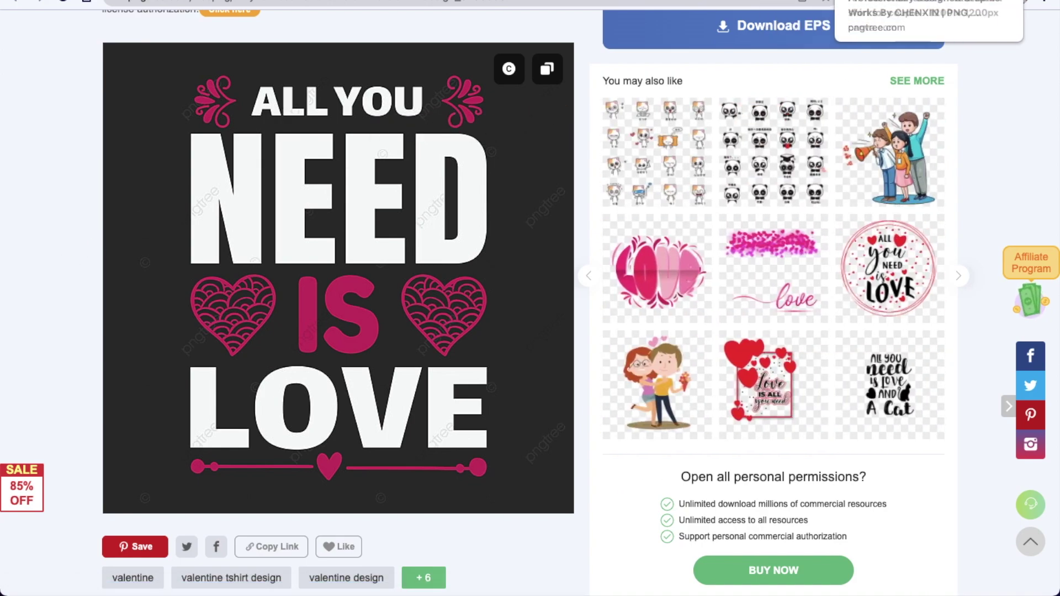
Switch to Canva and change the text color of "Need" to the default blue-violet
{"action": "left_click", "coordinate": [894, 2]}
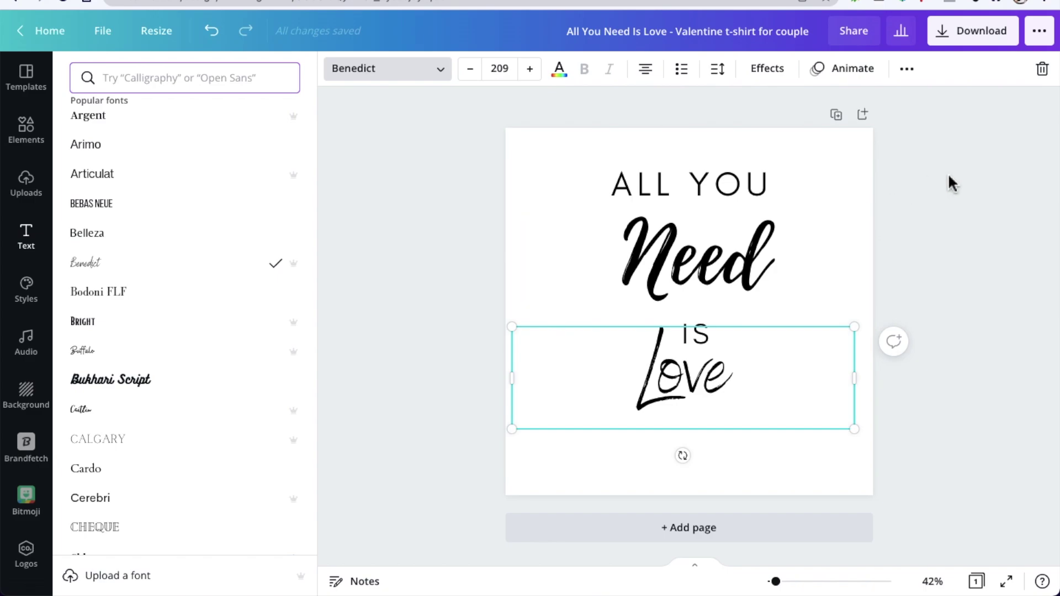
{"action": "key", "text": "Escape"}
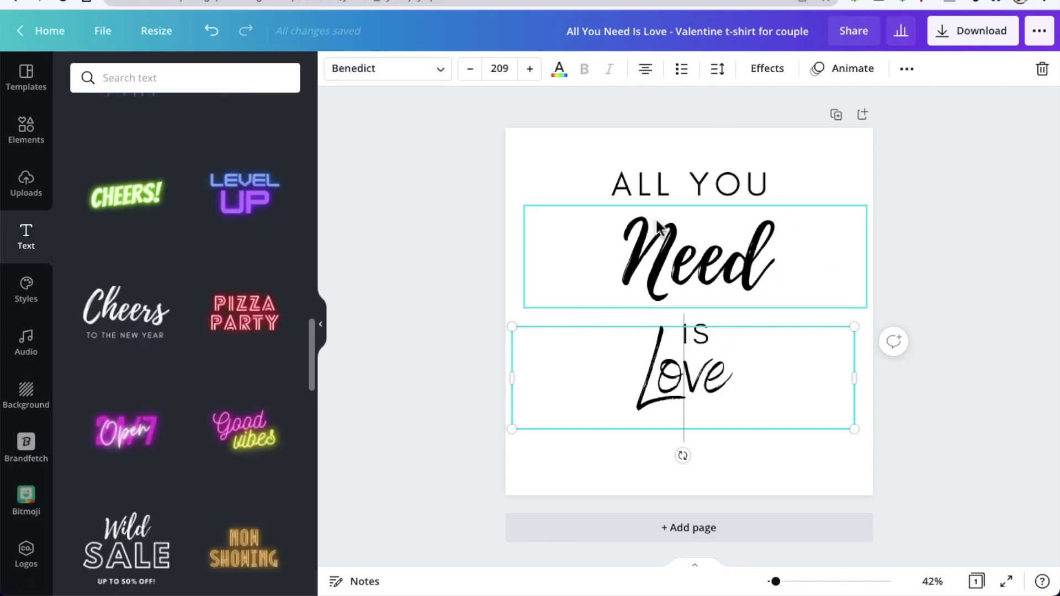
{"action": "left_click", "coordinate": [662, 264]}
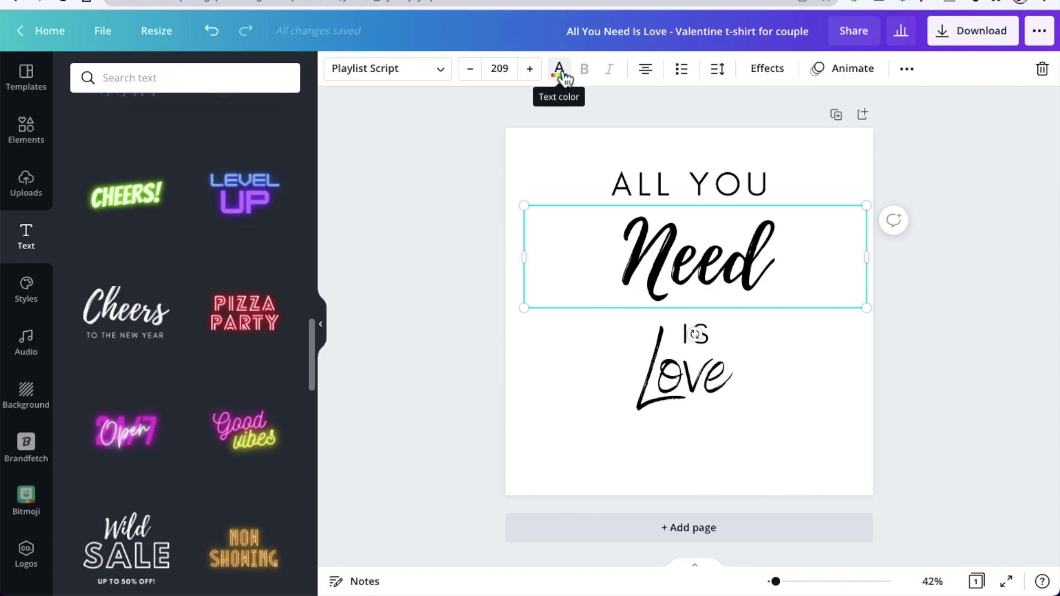
{"action": "left_click", "coordinate": [562, 76]}
{"action": "left_click", "coordinate": [283, 372]}
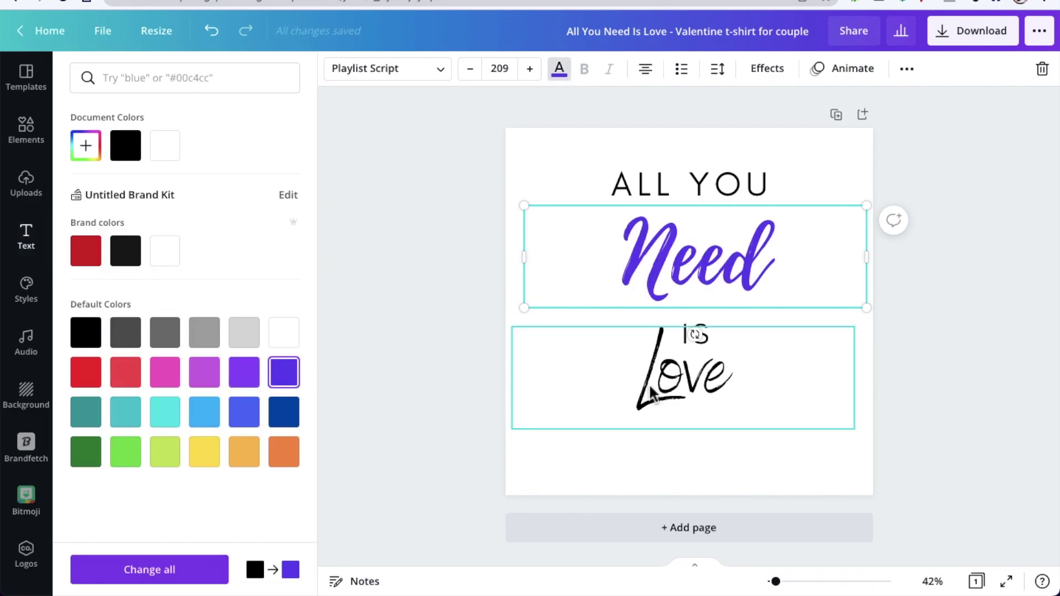
Recolor "Love" and "Need" in the default pink and "ALL YOU" in red
{"action": "left_click", "coordinate": [654, 395]}
{"action": "left_click", "coordinate": [164, 372]}
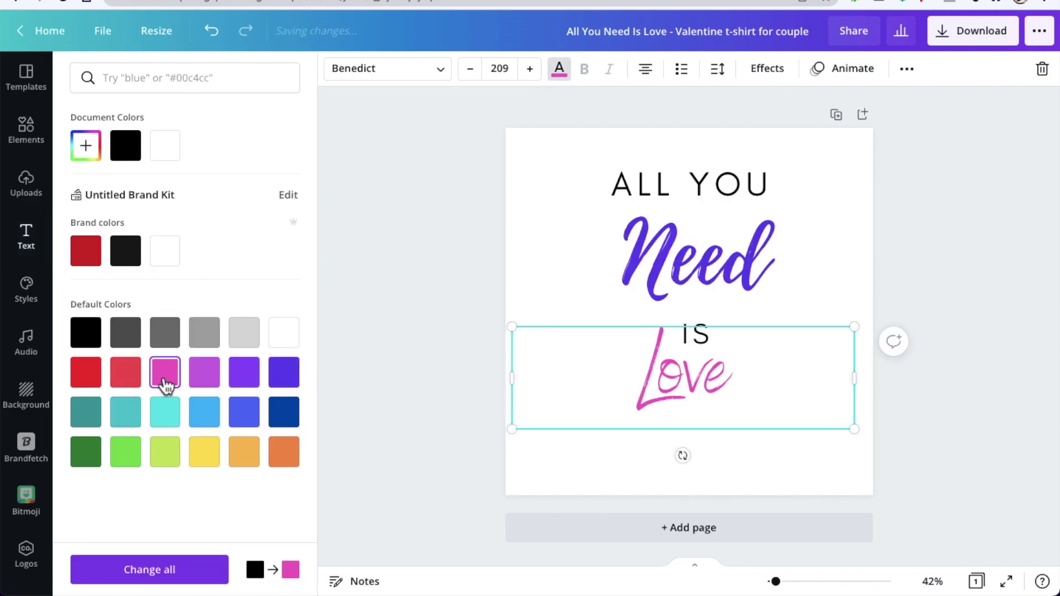
{"action": "left_click", "coordinate": [138, 580]}
{"action": "left_click", "coordinate": [920, 267]}
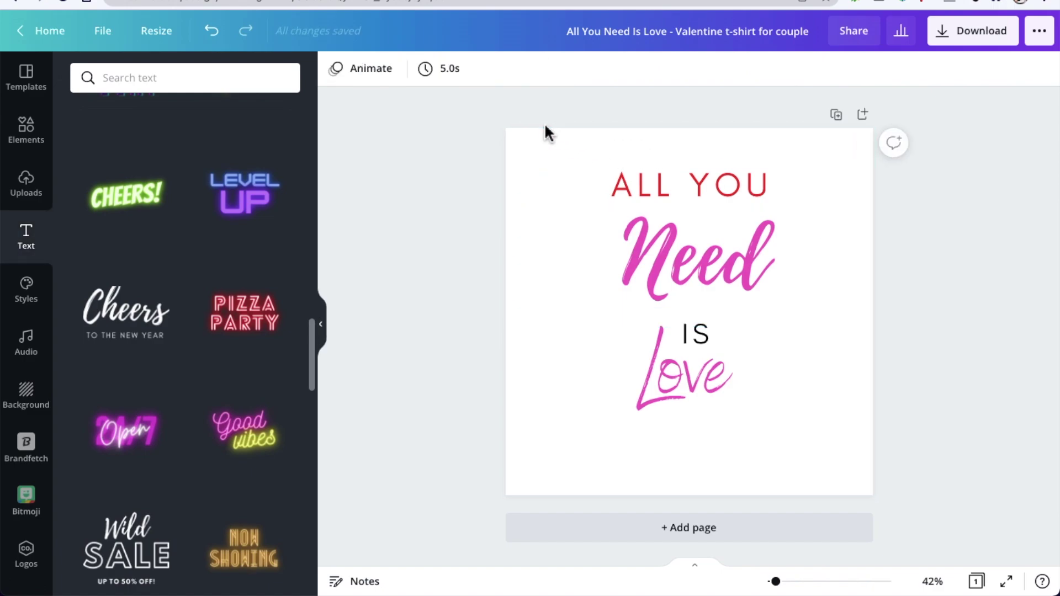
Select all the words of the "All You Need Is Love" design and delete them to empty the page
{"action": "left_click_drag", "start_coordinate": [643, 187], "coordinate": [770, 457]}
{"action": "key", "text": "Delete"}
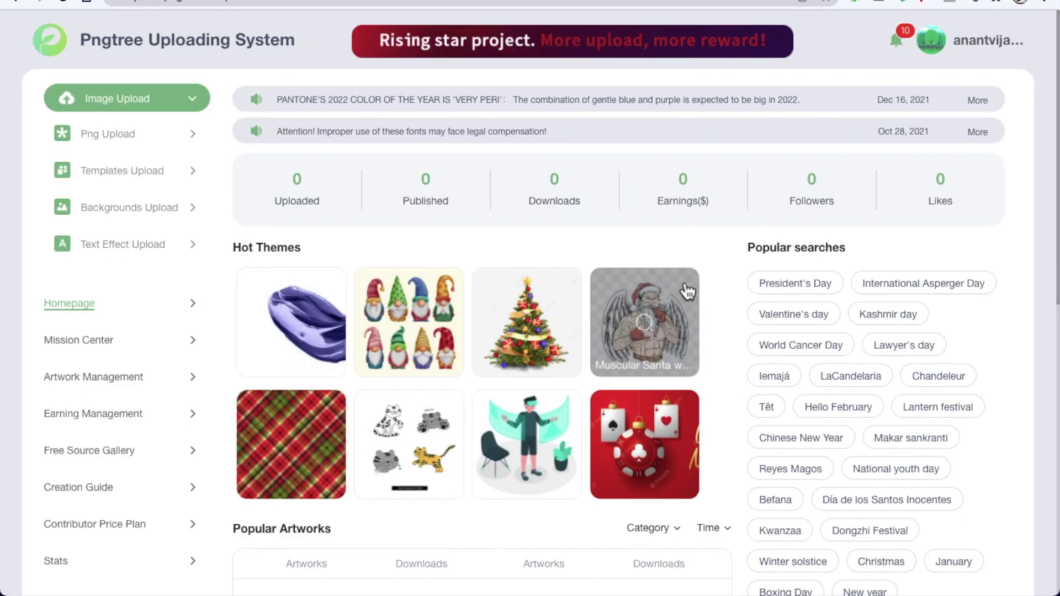
Switch to Pngtree, open the "President's Day" popular search and examine the first designs up close for wording and styling
{"action": "right_click", "coordinate": [806, 291]}
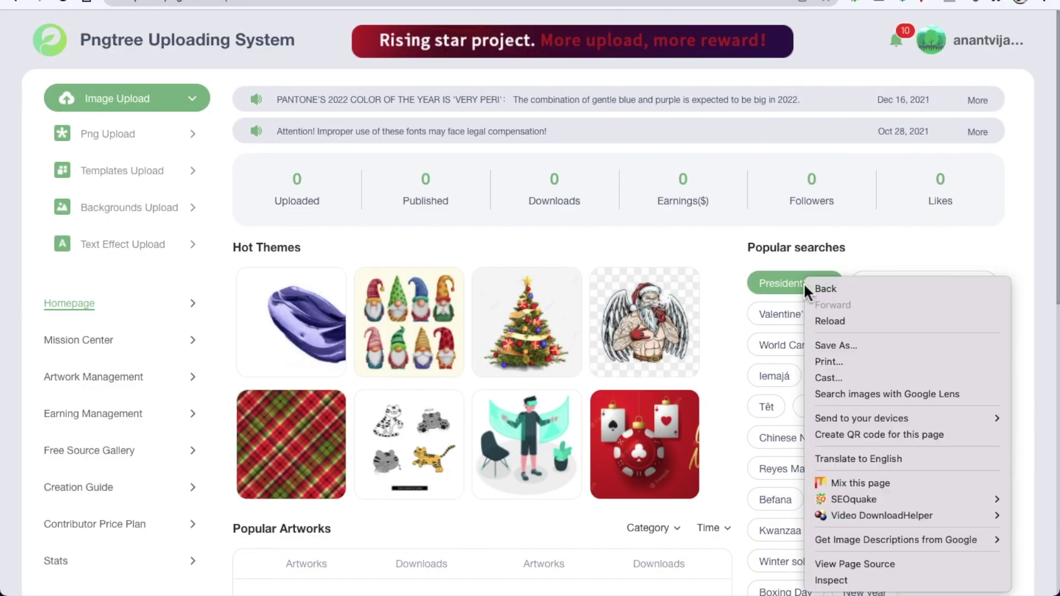
{"action": "left_click", "coordinate": [779, 286]}
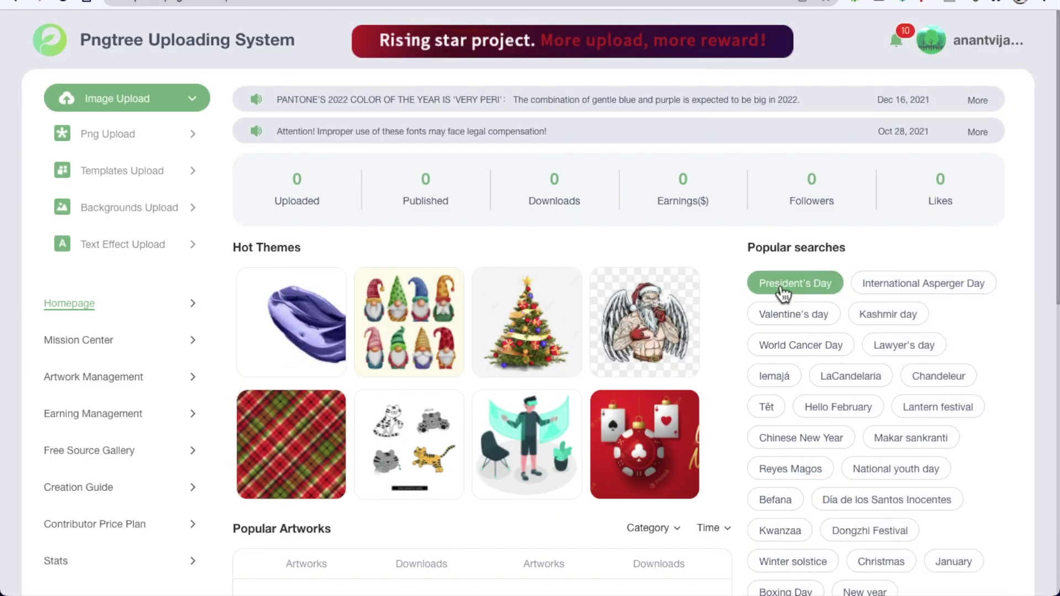
{"action": "left_click", "coordinate": [783, 292]}
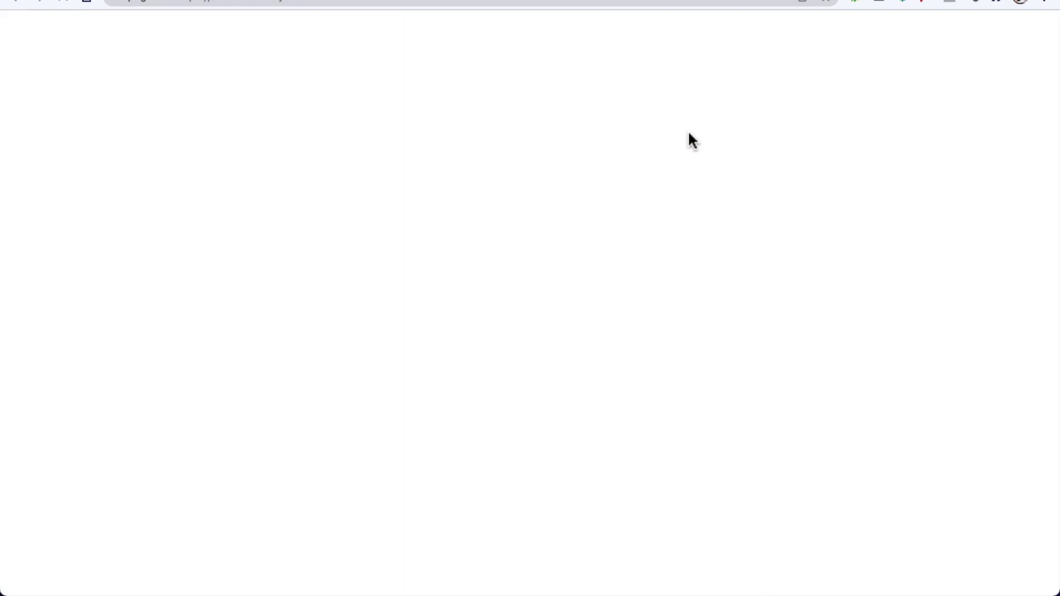
{"action": "scroll", "coordinate": [691, 143], "scroll_direction": "down", "scroll_amount": 5}
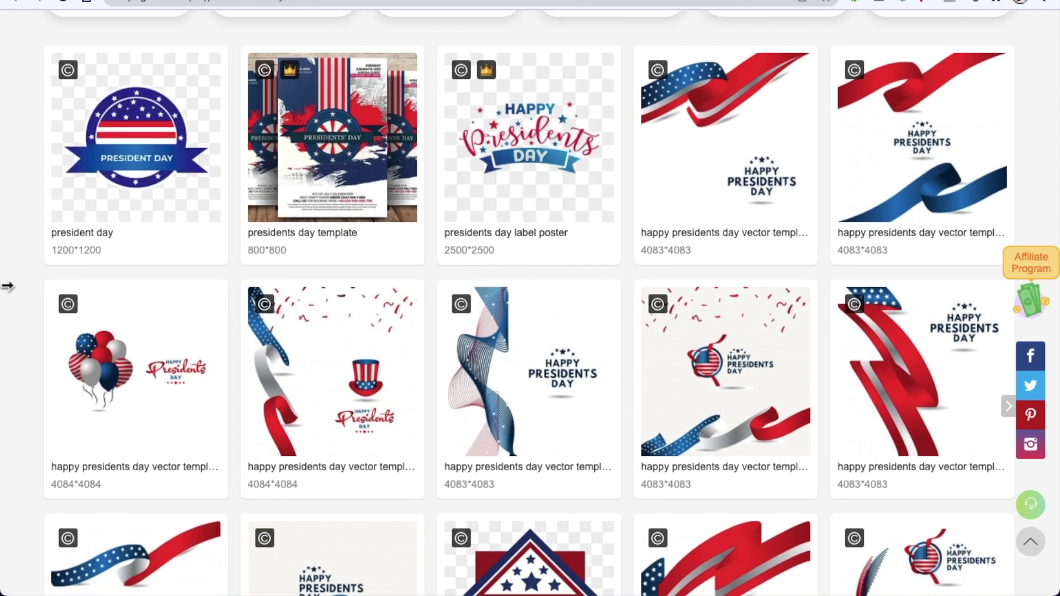
{"action": "scroll", "coordinate": [6, 287], "scroll_direction": "down", "scroll_amount": 1}
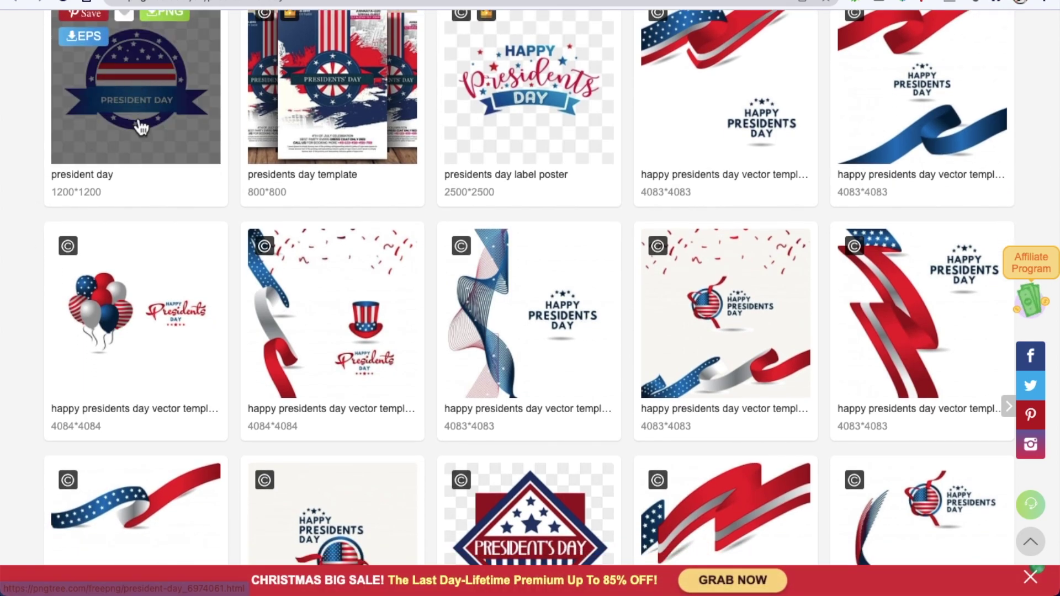
{"action": "scroll", "coordinate": [141, 127], "scroll_direction": "up", "scroll_amount": 5}
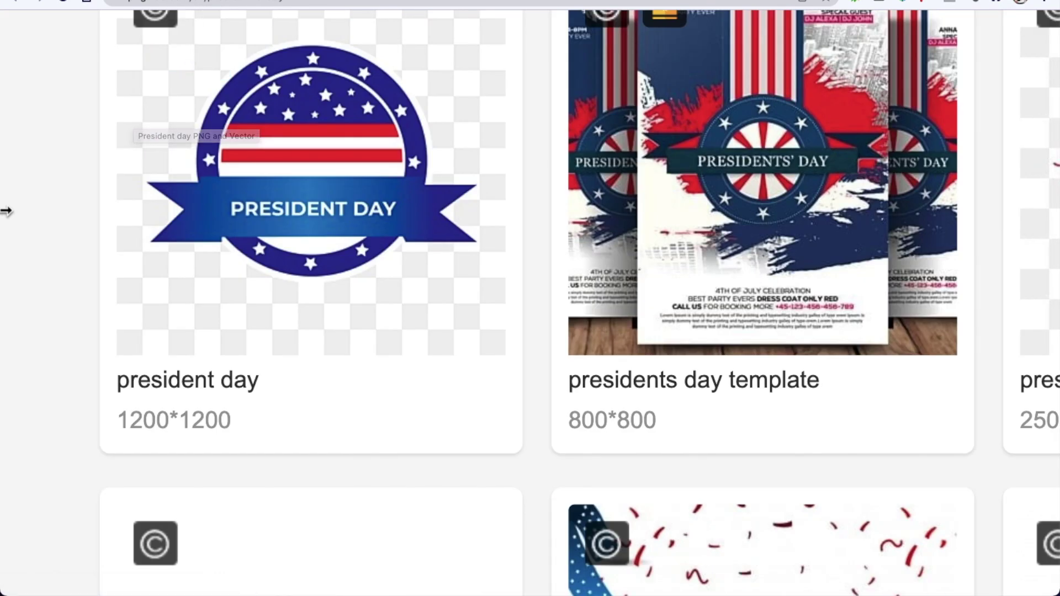
{"action": "mouse_move", "coordinate": [213, 107]}
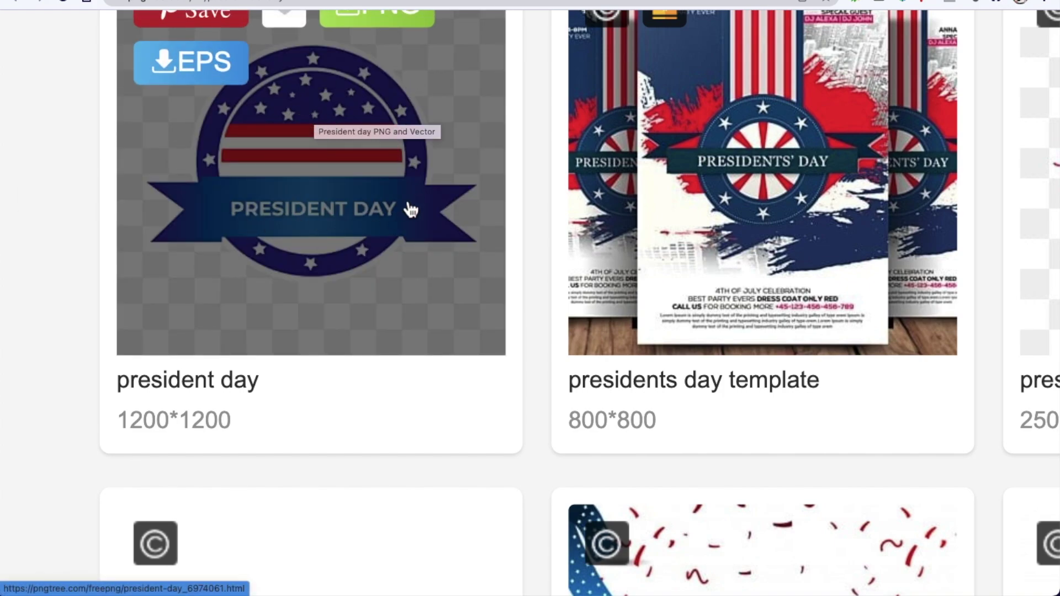
{"action": "scroll", "coordinate": [412, 210], "scroll_direction": "right", "scroll_amount": 5}
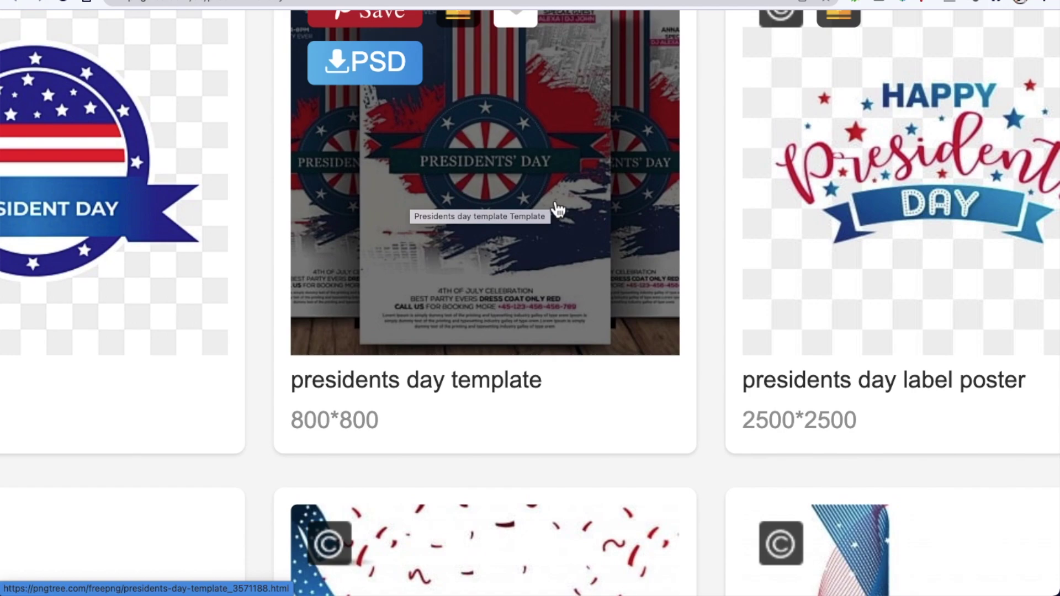
{"action": "scroll", "coordinate": [557, 210], "scroll_direction": "right", "scroll_amount": 8}
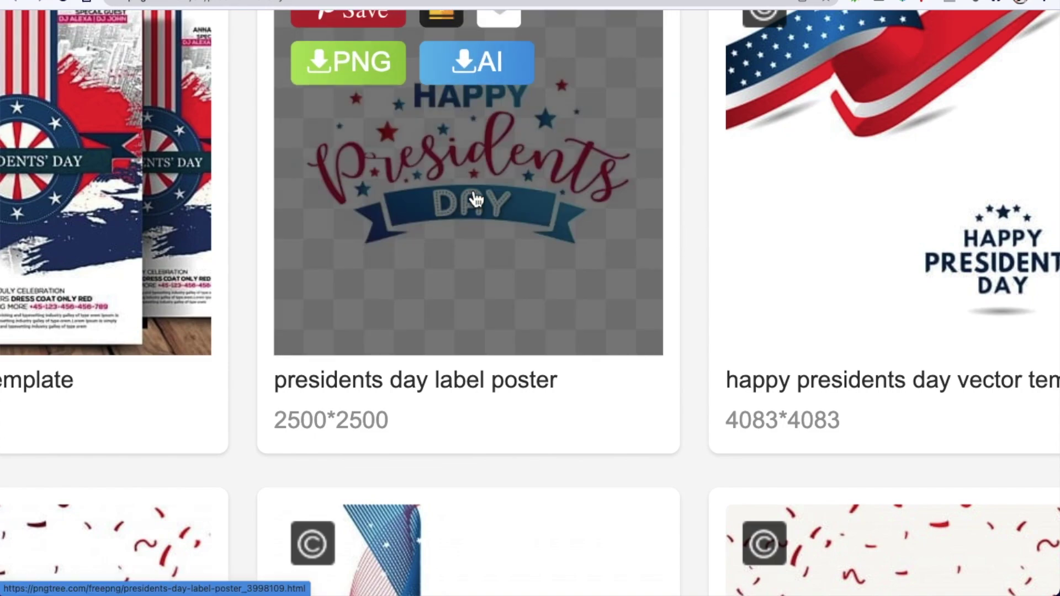
{"action": "scroll", "coordinate": [703, 191], "scroll_direction": "down", "scroll_amount": 5}
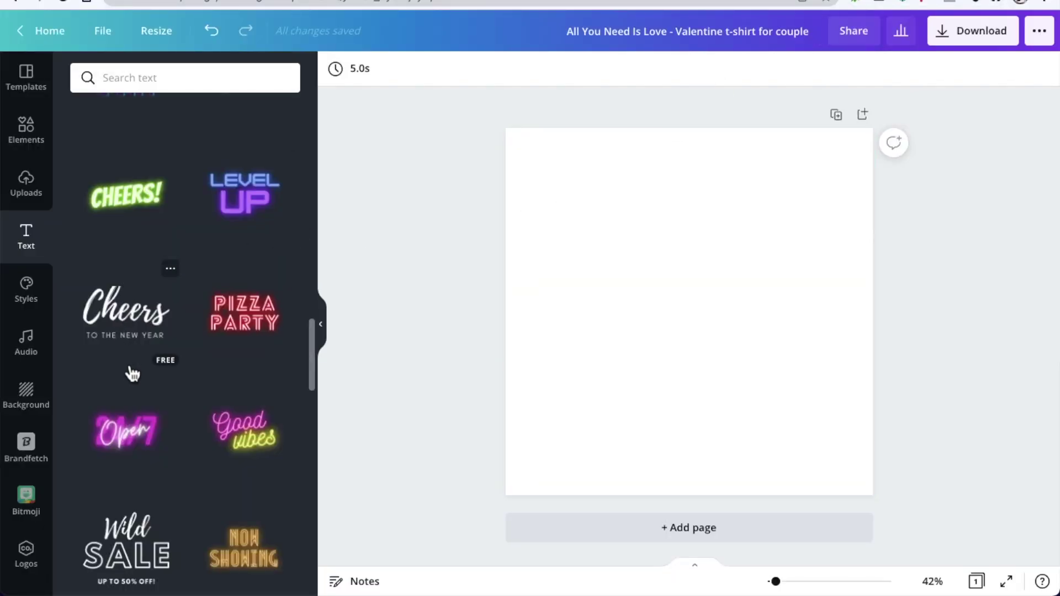
Switch to Canva and add the "Beach Please" text combination to the empty page
{"action": "scroll", "coordinate": [131, 373], "scroll_direction": "down", "scroll_amount": 7}
{"action": "scroll", "coordinate": [131, 373], "scroll_direction": "up", "scroll_amount": 3}
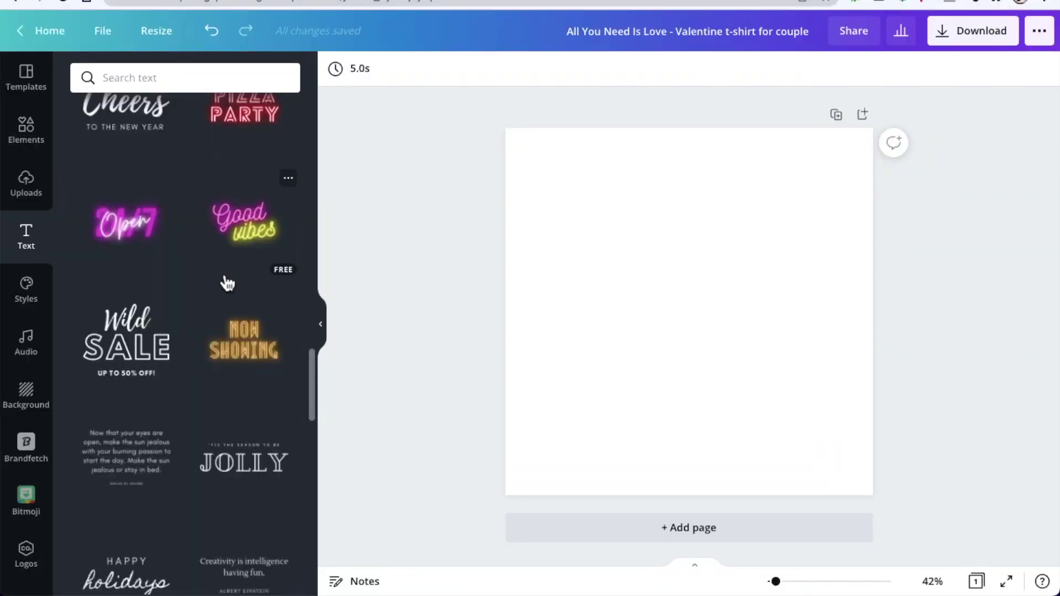
{"action": "scroll", "coordinate": [173, 343], "scroll_direction": "down", "scroll_amount": 7}
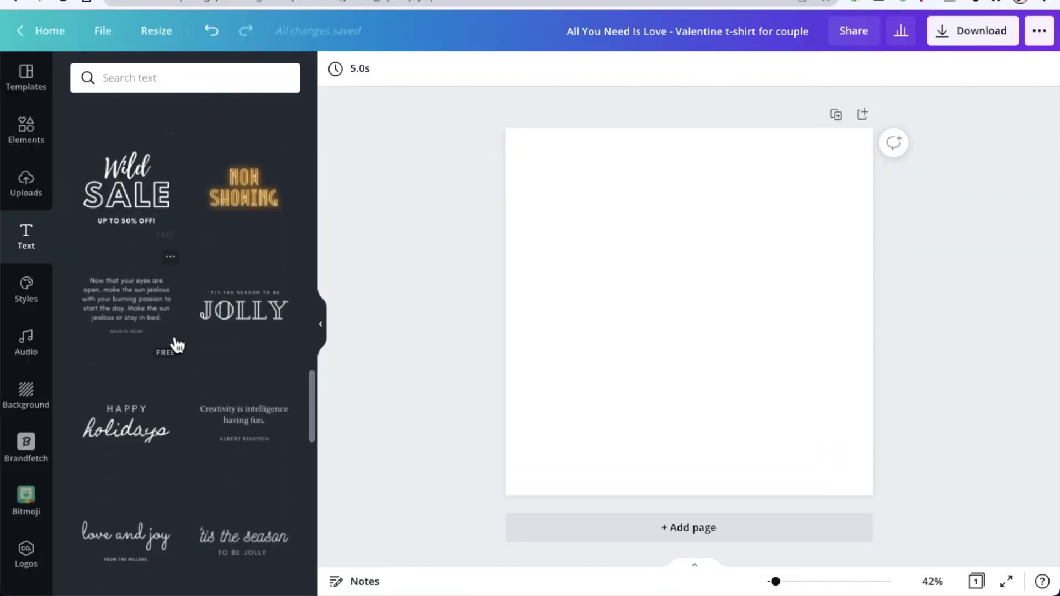
{"action": "scroll", "coordinate": [174, 342], "scroll_direction": "down", "scroll_amount": 3}
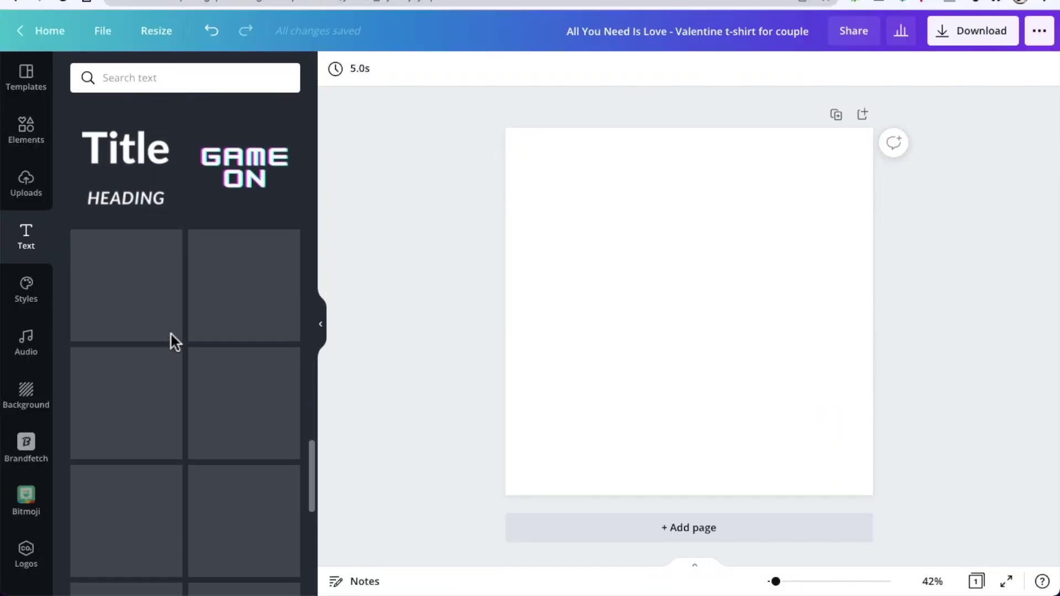
{"action": "scroll", "coordinate": [107, 331], "scroll_direction": "down", "scroll_amount": 8}
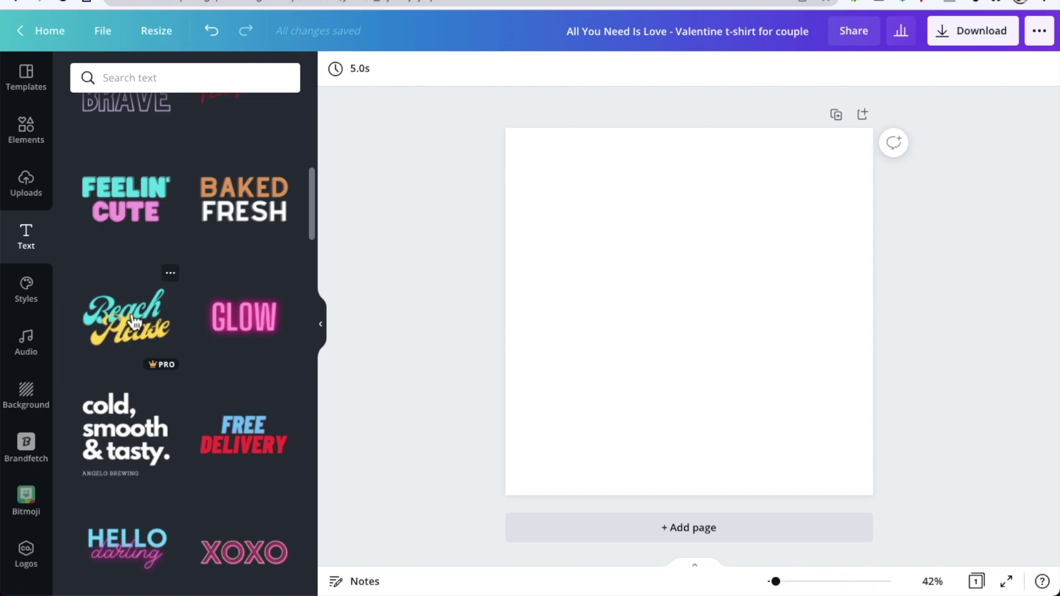
{"action": "left_click", "coordinate": [131, 321]}
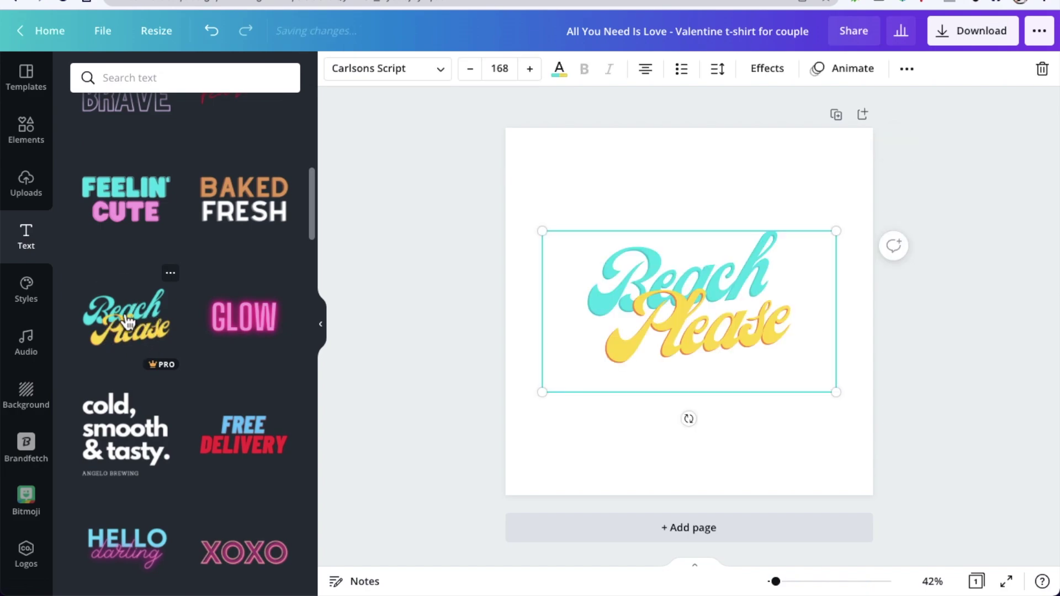
Ungroup the "Beach Please" text combination so its two words can be edited separately
{"action": "left_click", "coordinate": [695, 332]}
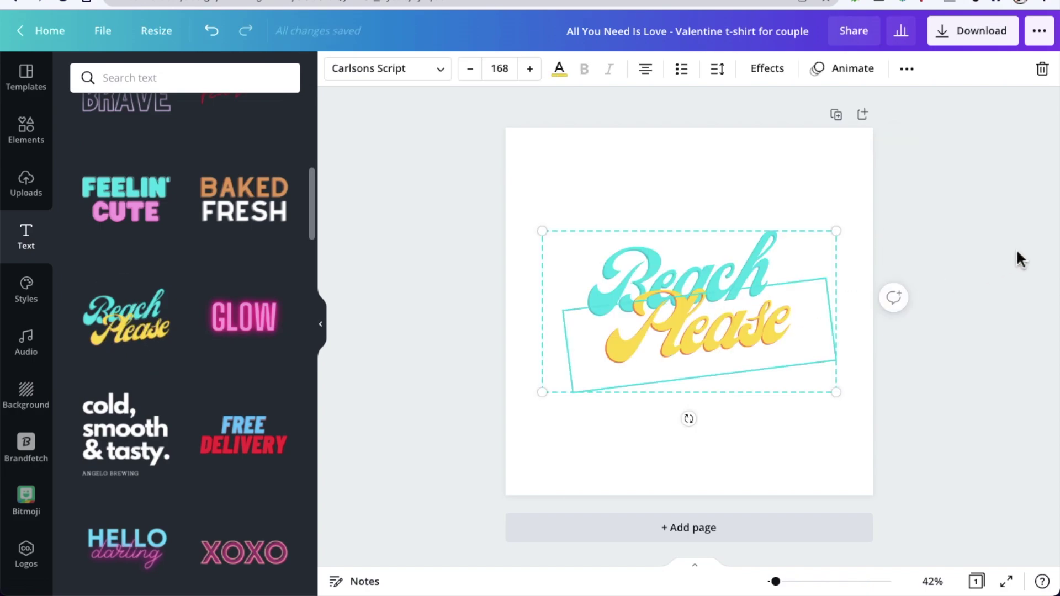
{"action": "left_click", "coordinate": [1034, 250]}
{"action": "left_click", "coordinate": [762, 326]}
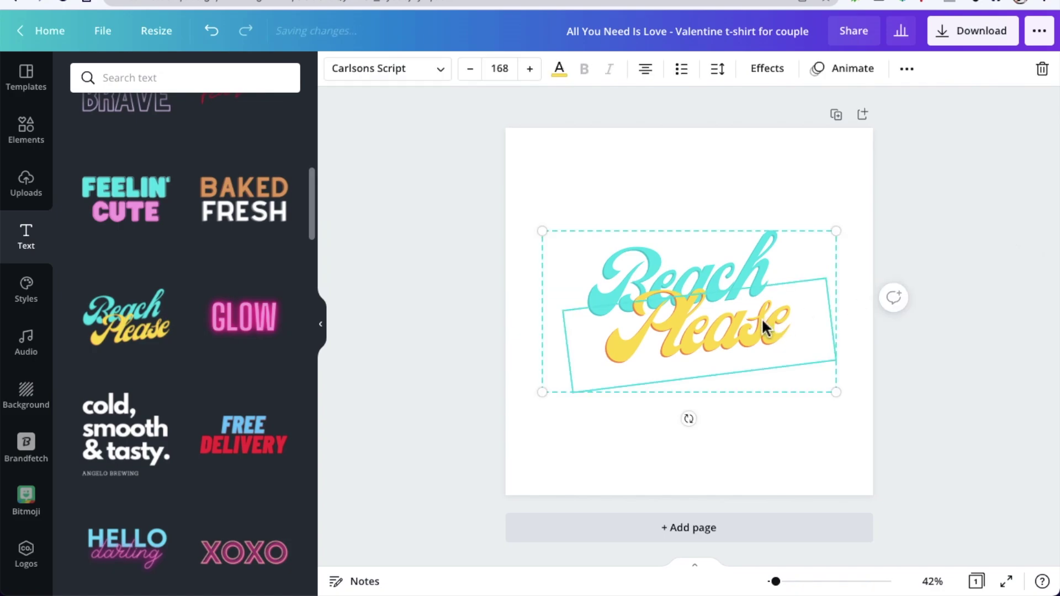
{"action": "left_click", "coordinate": [907, 69]}
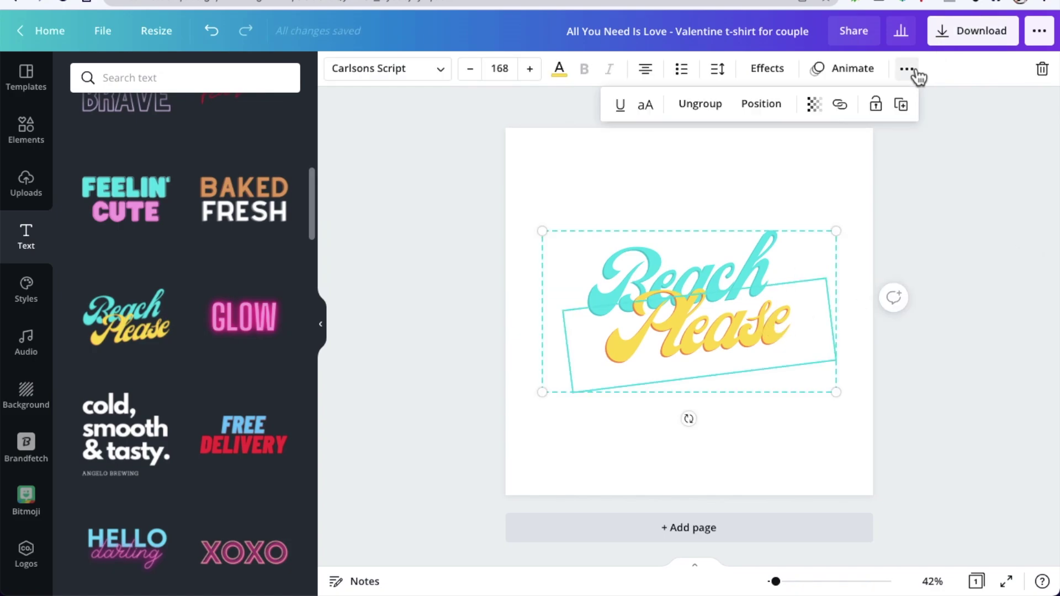
{"action": "left_click", "coordinate": [700, 104]}
{"action": "left_click", "coordinate": [1047, 200]}
{"action": "left_click", "coordinate": [977, 209]}
Move "Beach" up away from "Please" and replace the two words with "Happy" and "President"
{"action": "left_click_drag", "start_coordinate": [712, 275], "coordinate": [705, 215]}
{"action": "double_click", "coordinate": [687, 223]}
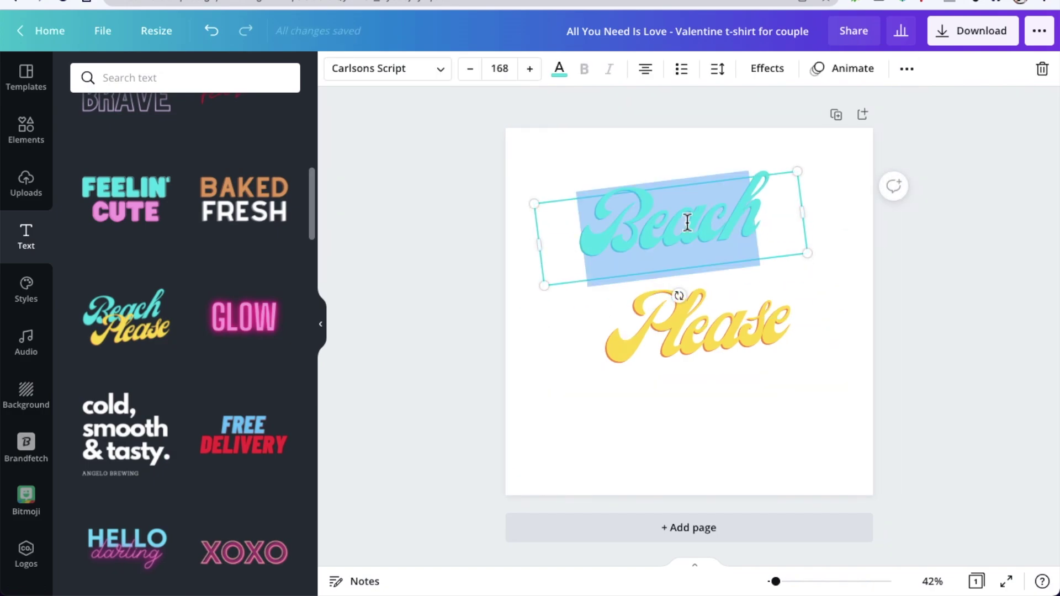
{"action": "type", "text": "Happ"}
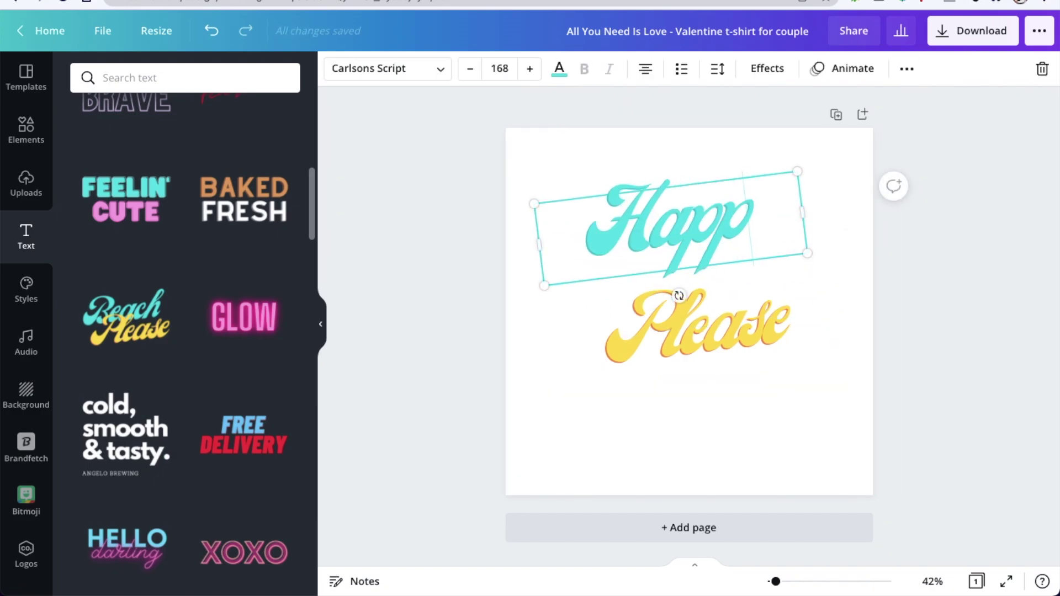
{"action": "type", "text": "y"}
{"action": "double_click", "coordinate": [698, 326]}
{"action": "type", "text": "President"}
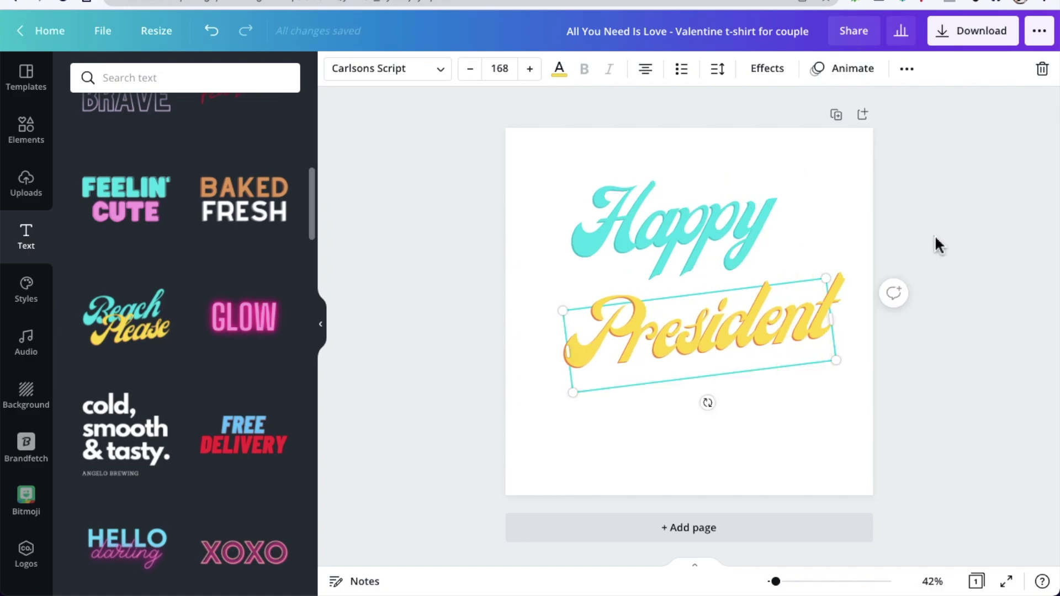
{"action": "left_click", "coordinate": [869, 241]}
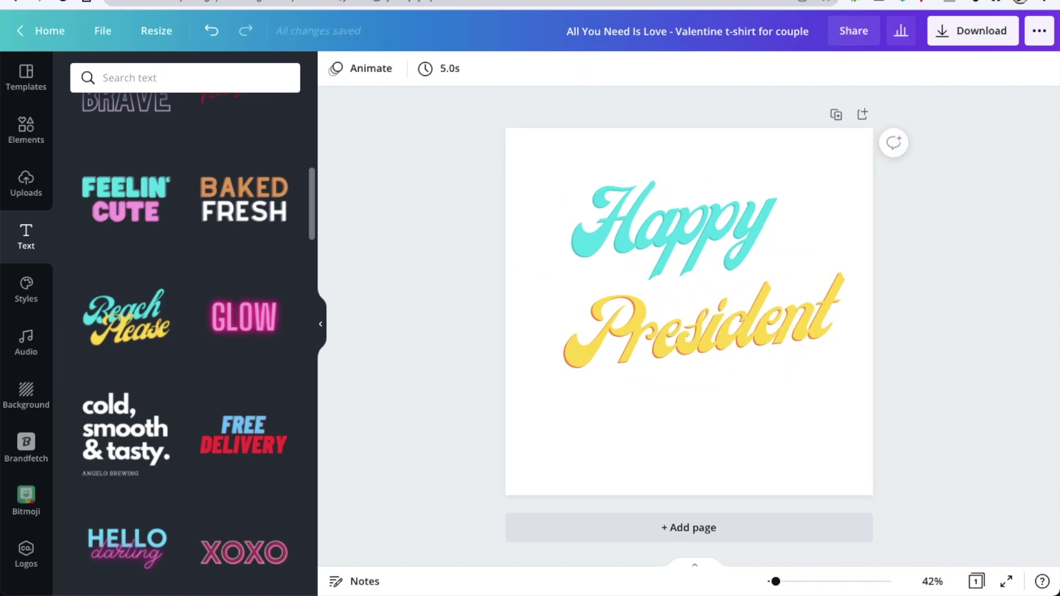
Duplicate "Happy", place the copy beneath "President" and change its text to "Day"
{"action": "left_click", "coordinate": [716, 221]}
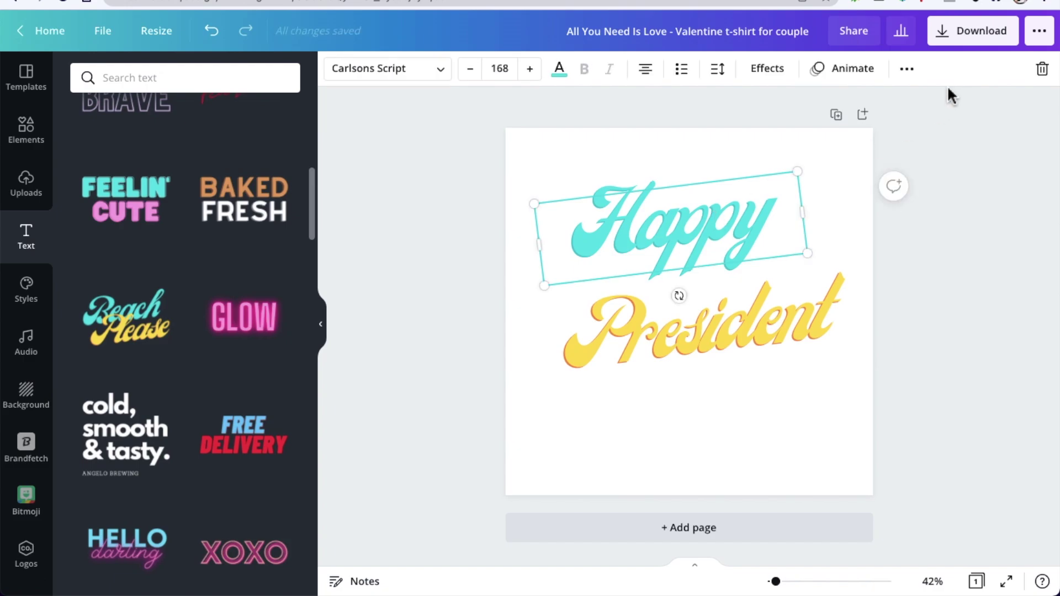
{"action": "left_click", "coordinate": [907, 69]}
{"action": "left_click", "coordinate": [901, 104]}
{"action": "left_click_drag", "start_coordinate": [703, 282], "coordinate": [694, 439]}
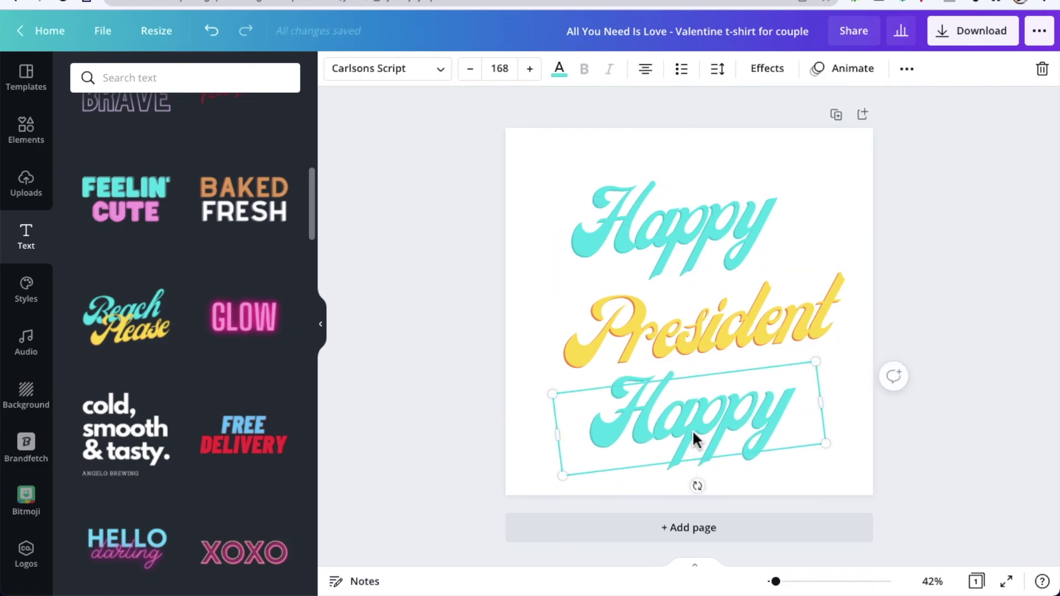
{"action": "double_click", "coordinate": [694, 436]}
{"action": "type", "text": "Day"}
{"action": "key", "text": "Escape"}
{"action": "key", "text": "Escape"}
Move "Happy", "President" and "Day" upward on the page to form a tighter stacked layout
{"action": "left_click_drag", "start_coordinate": [753, 232], "coordinate": [767, 201]}
{"action": "left_click_drag", "start_coordinate": [753, 313], "coordinate": [751, 276]}
{"action": "left_click", "coordinate": [714, 395]}
{"action": "left_click_drag", "start_coordinate": [714, 395], "coordinate": [727, 368]}
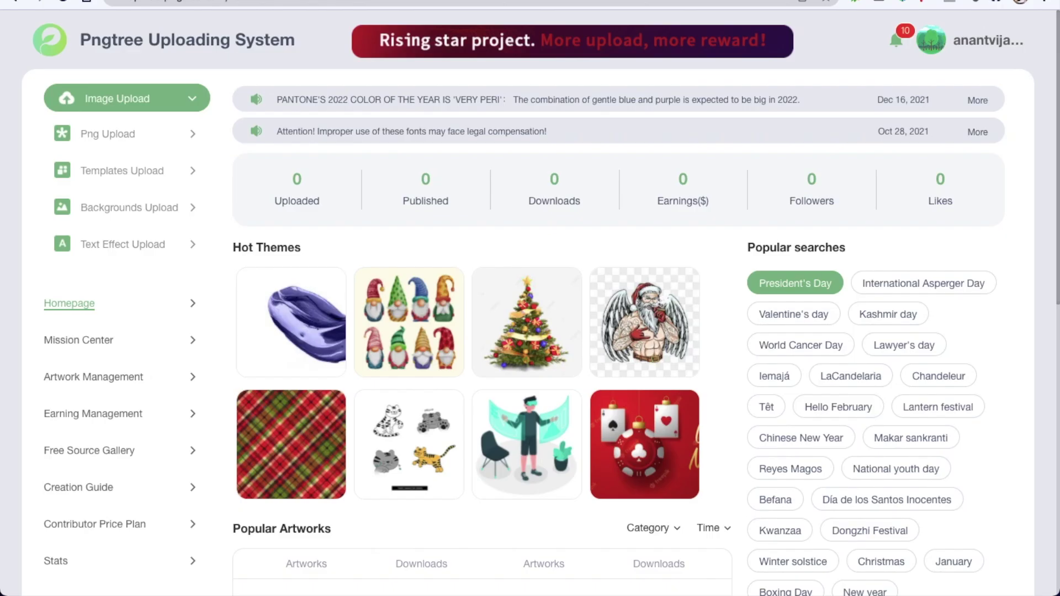
Switch to the Pngtree President's Day results and examine the designs for color schemes and decorative elements
{"action": "left_click", "coordinate": [676, 1]}
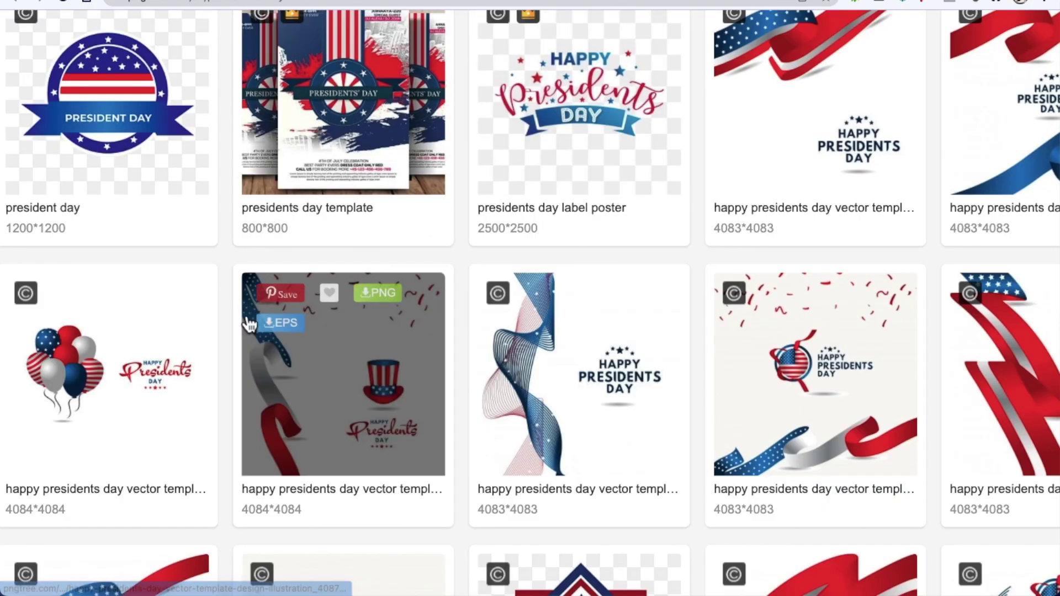
{"action": "scroll", "coordinate": [250, 324], "scroll_direction": "up", "scroll_amount": 2}
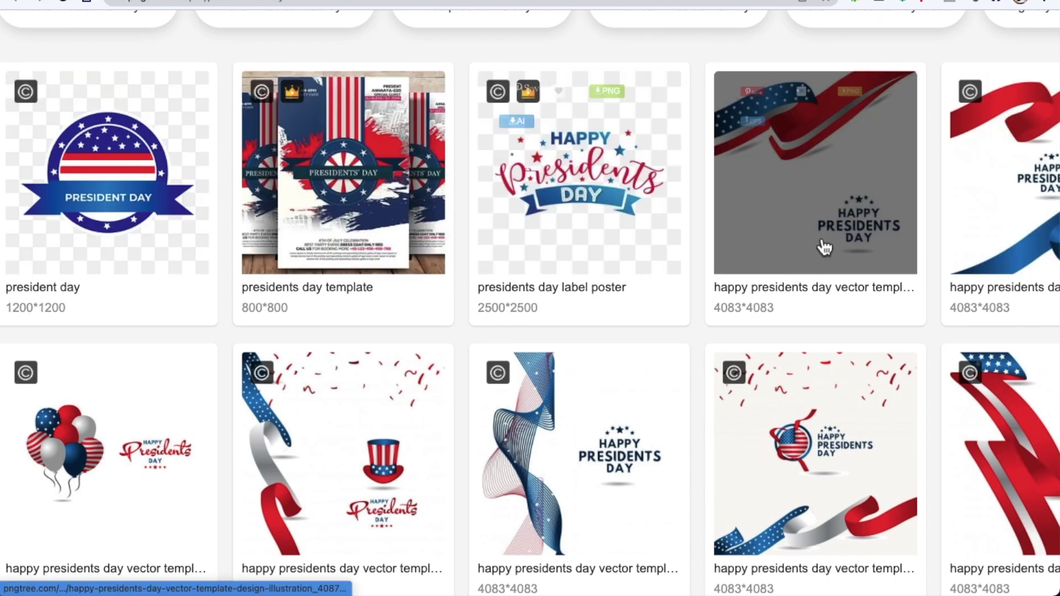
{"action": "scroll", "coordinate": [823, 246], "scroll_direction": "down", "scroll_amount": 3}
{"action": "scroll", "coordinate": [823, 247], "scroll_direction": "down", "scroll_amount": 10}
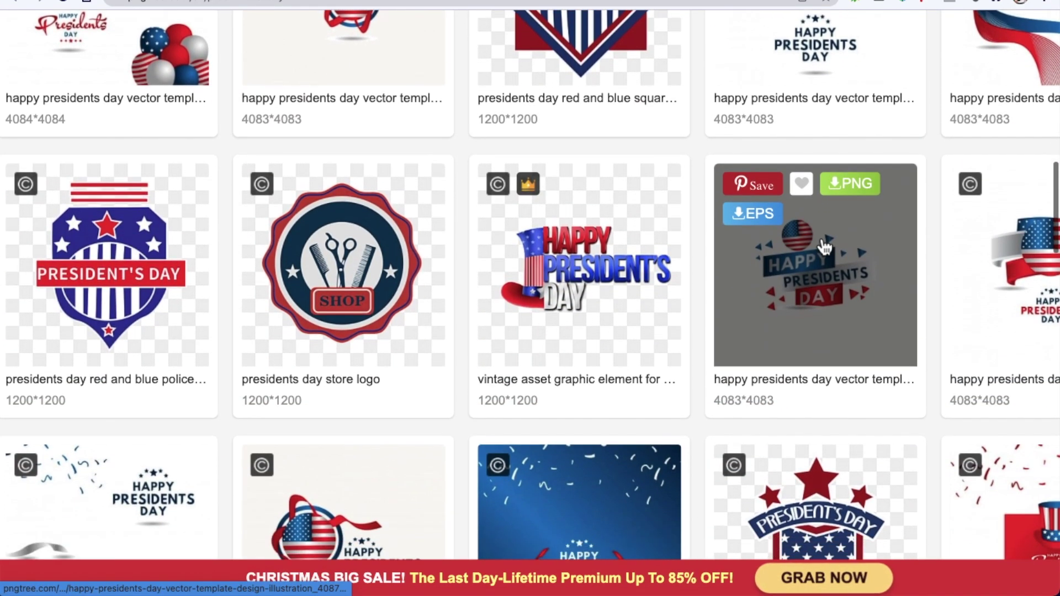
{"action": "scroll", "coordinate": [823, 246], "scroll_direction": "up", "scroll_amount": 6}
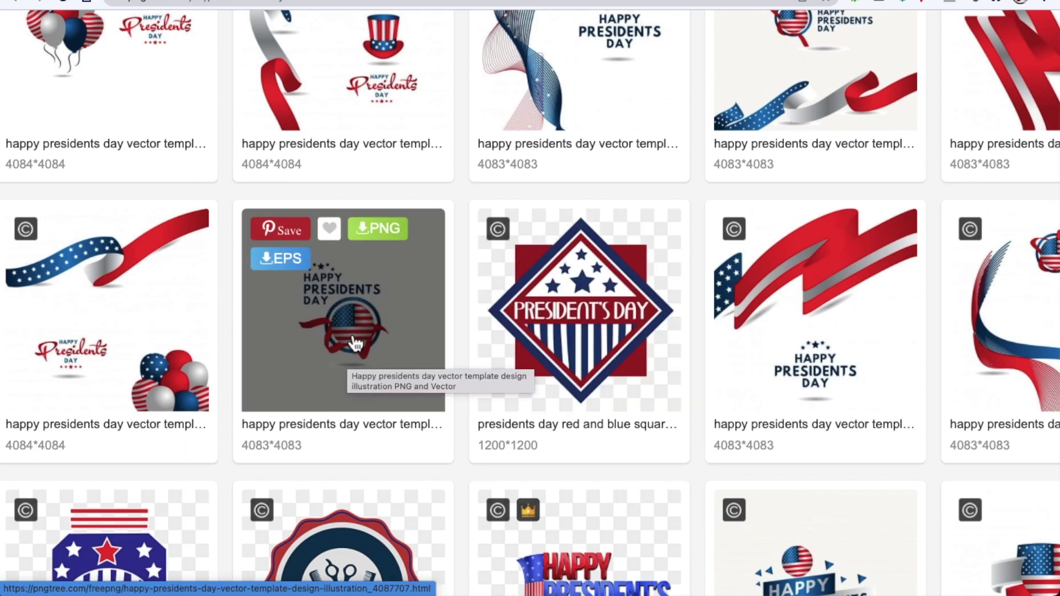
{"action": "scroll", "coordinate": [353, 341], "scroll_direction": "up", "scroll_amount": 5}
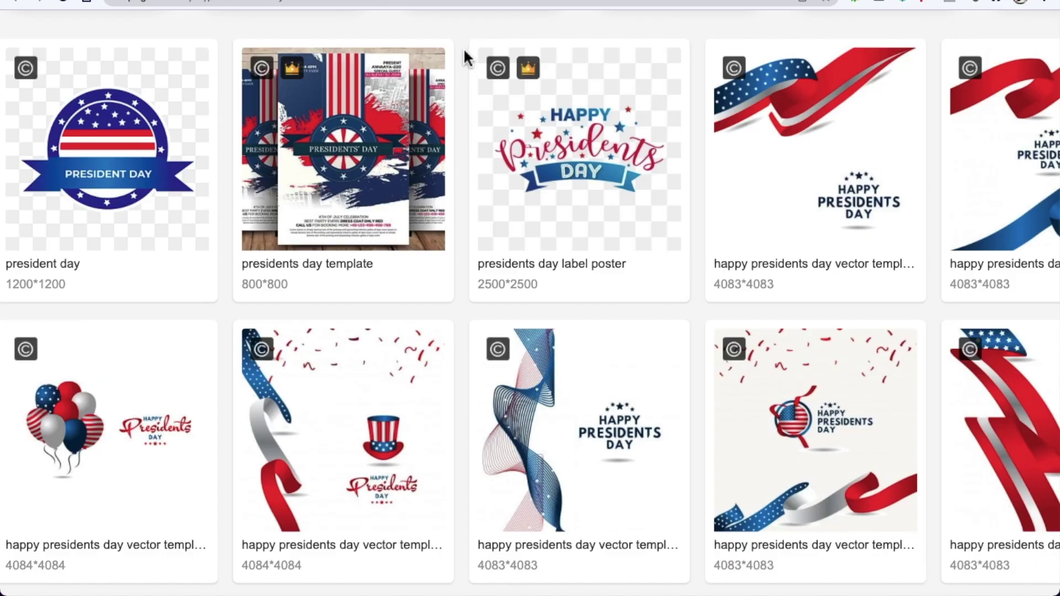
{"action": "scroll", "coordinate": [465, 55], "scroll_direction": "down", "scroll_amount": 1}
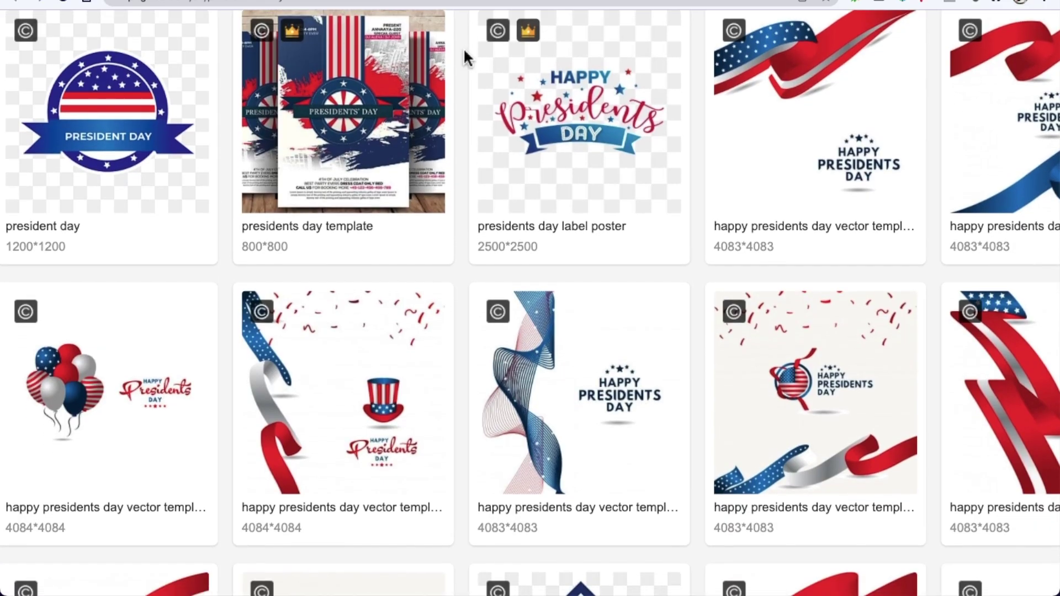
Sample the red of the curled ribbon in a Pngtree design with ColorPick Eyedropper and copy its hex code ED3833
{"action": "left_click", "coordinate": [904, 3]}
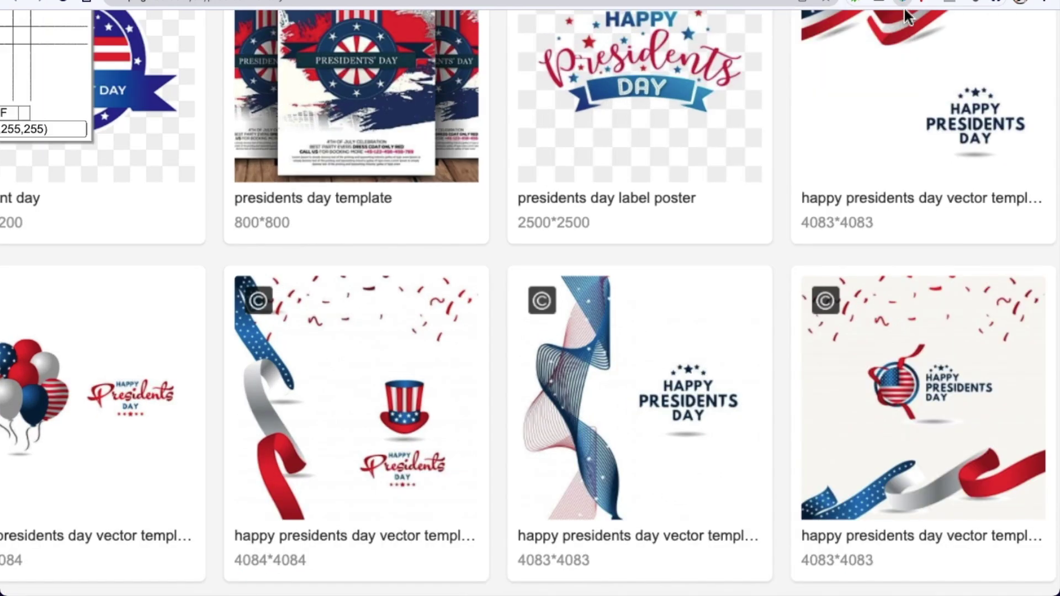
{"action": "right_click", "coordinate": [904, 3]}
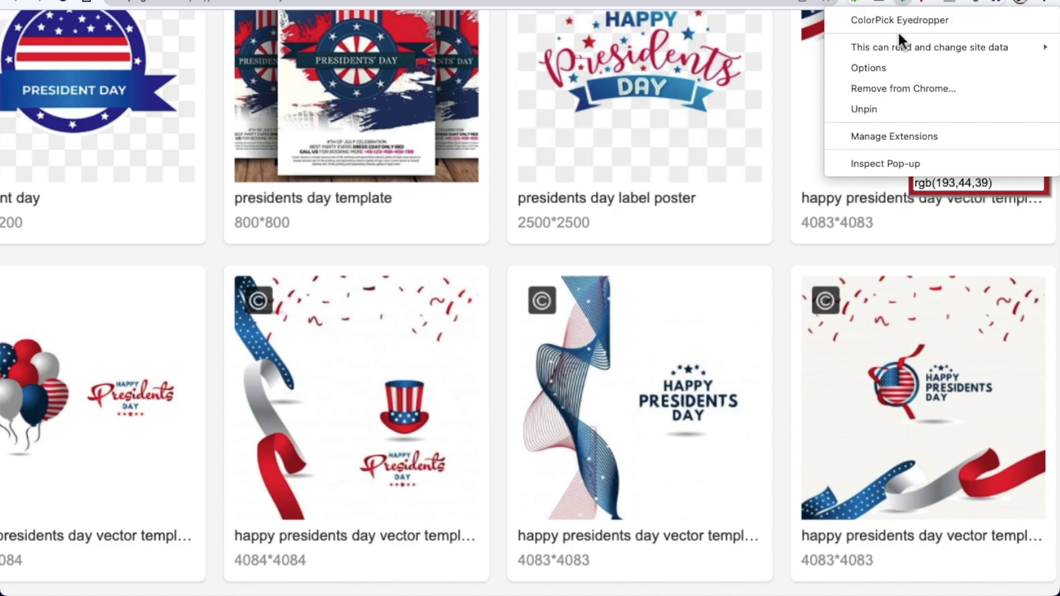
{"action": "left_click", "coordinate": [931, 18]}
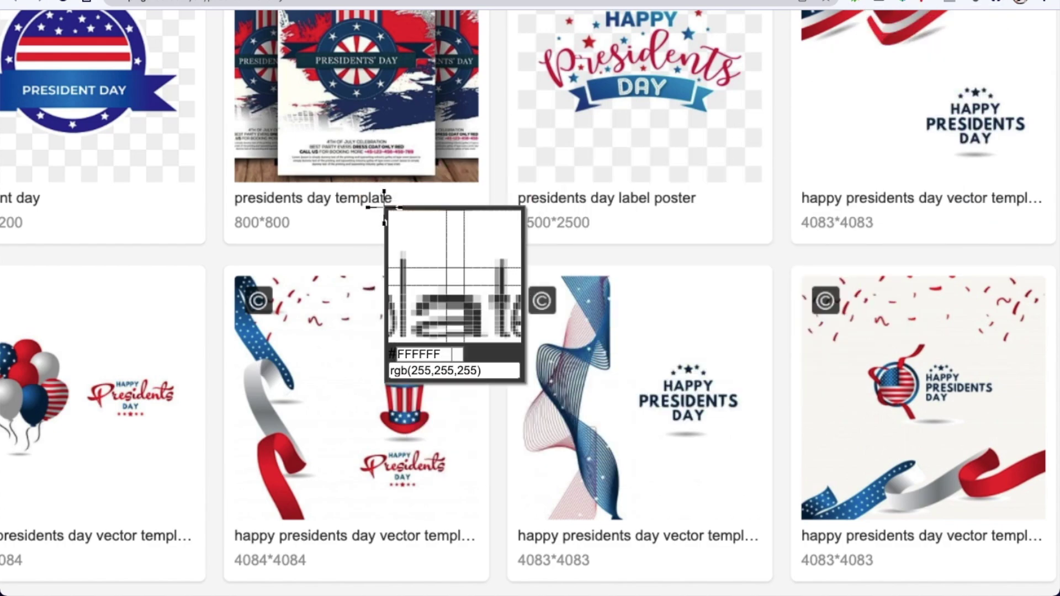
{"action": "left_click", "coordinate": [274, 478]}
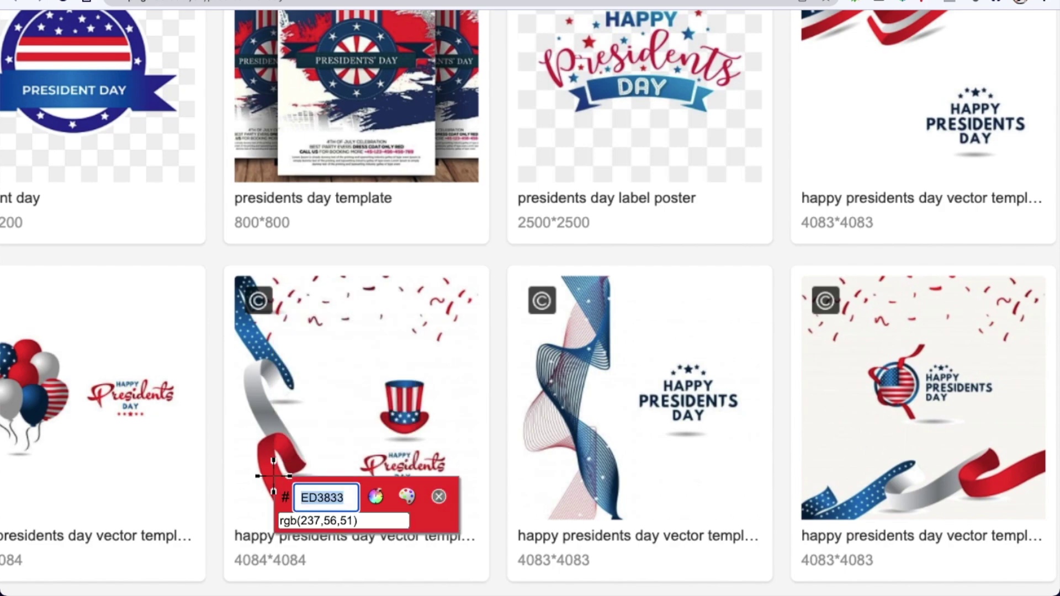
{"action": "right_click", "coordinate": [308, 498]}
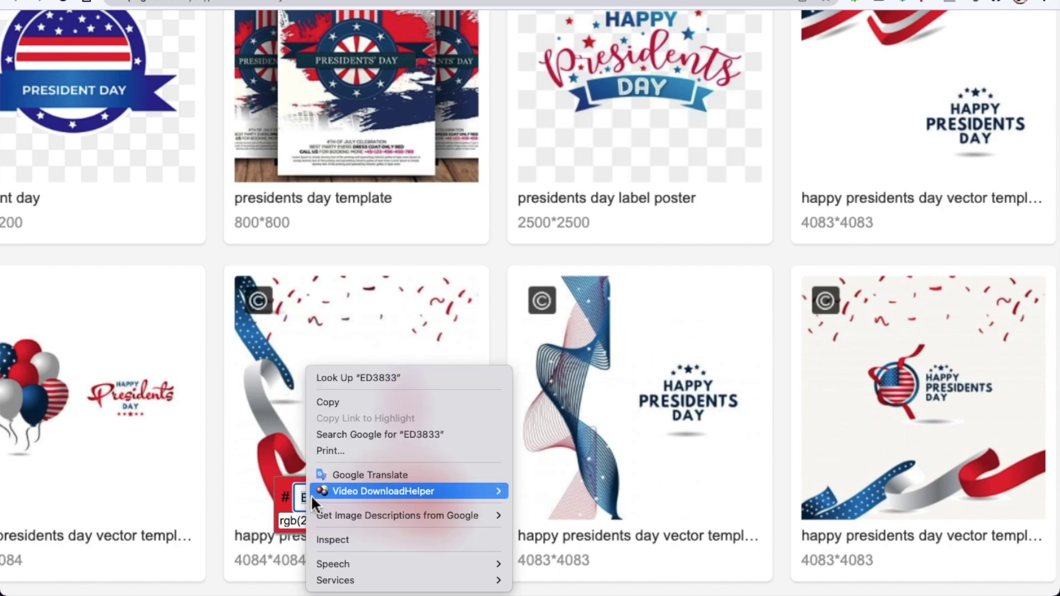
{"action": "left_click", "coordinate": [369, 402]}
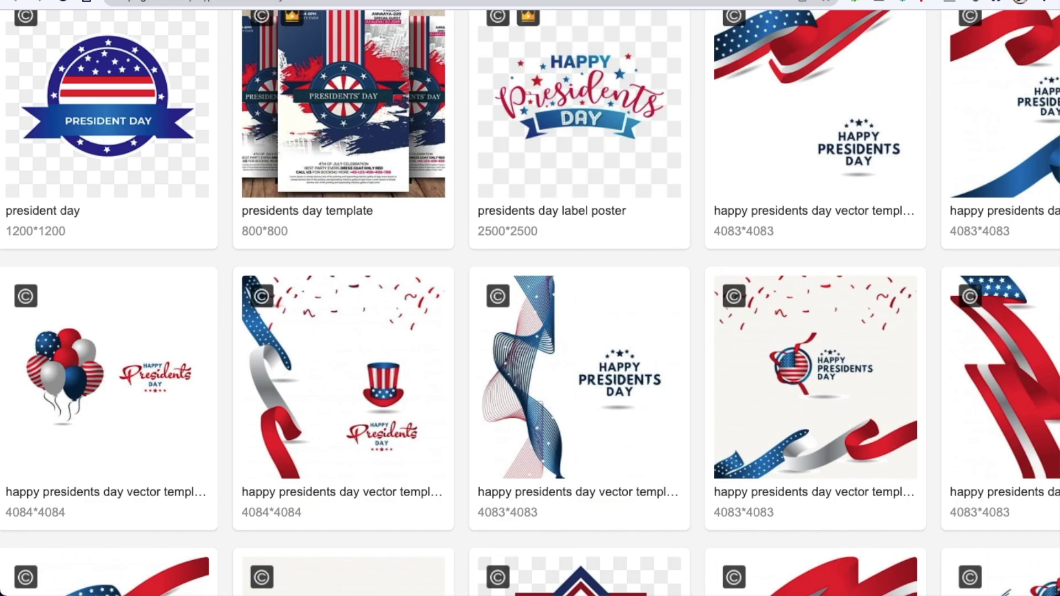
Switch to the Canva design and color the words "Day" and "Happy" with the copied red ED3833
{"action": "key", "text": "ctrl+Tab"}
{"action": "left_click", "coordinate": [136, 77]}
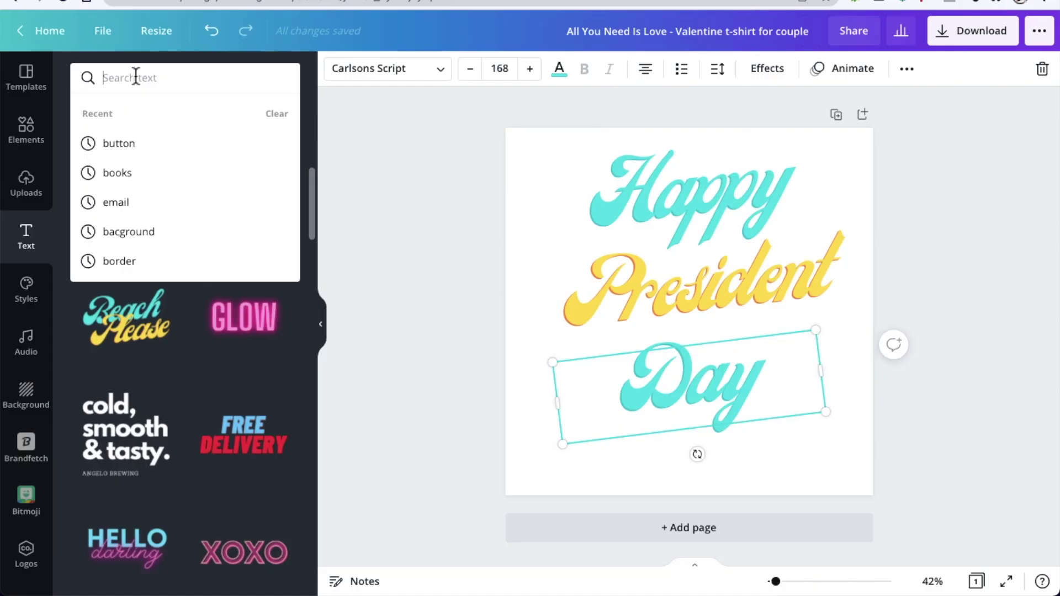
{"action": "key", "text": "ctrl+v"}
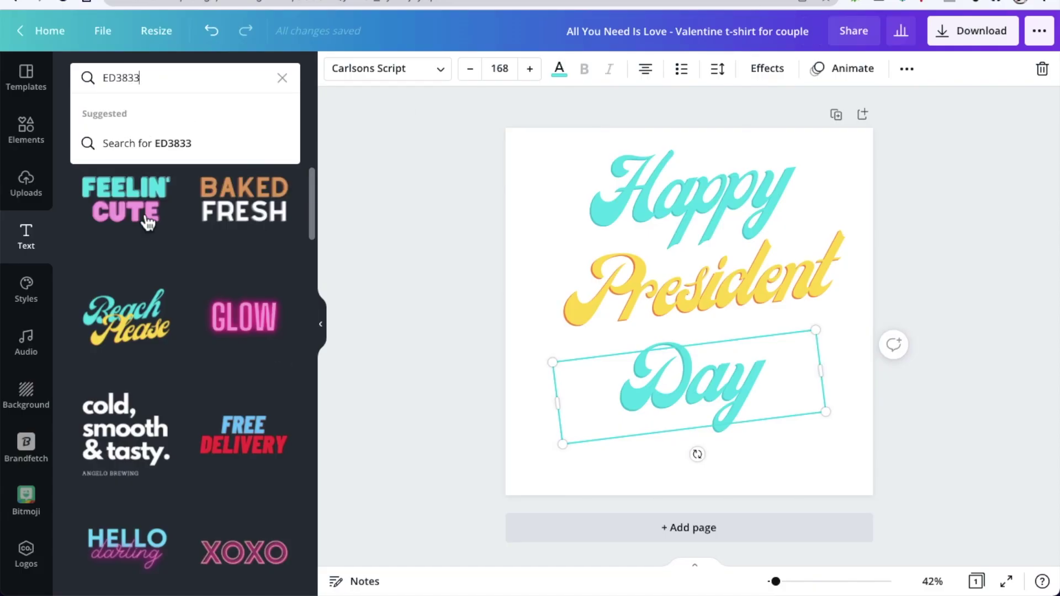
{"action": "left_click", "coordinate": [559, 69]}
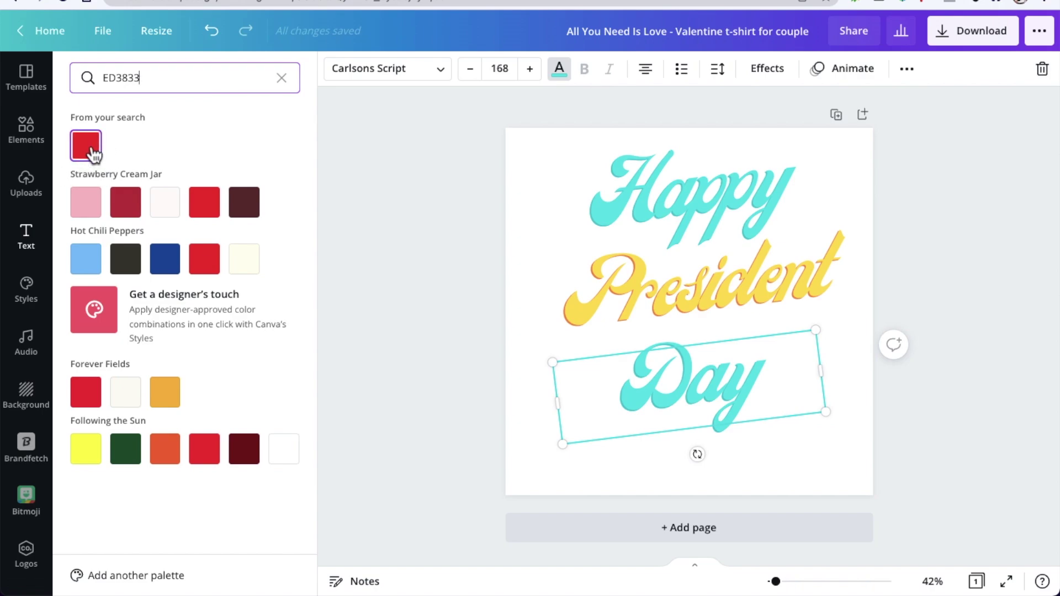
{"action": "left_click", "coordinate": [91, 152]}
{"action": "left_click", "coordinate": [651, 163]}
{"action": "left_click", "coordinate": [88, 154]}
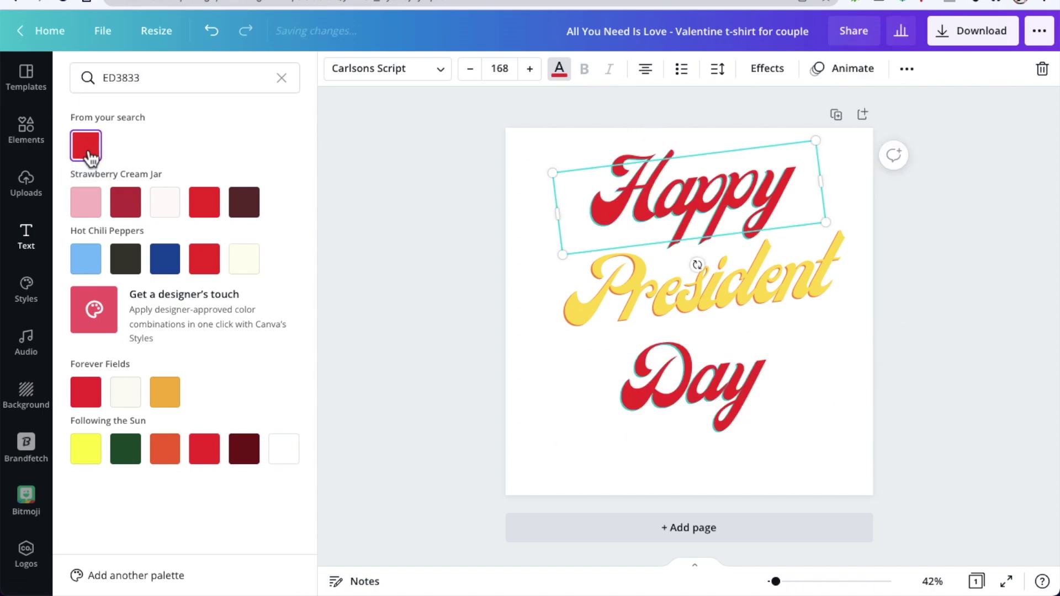
Color the word "President" with the dark blue of the Hot Chili Peppers palette
{"action": "left_click", "coordinate": [677, 301]}
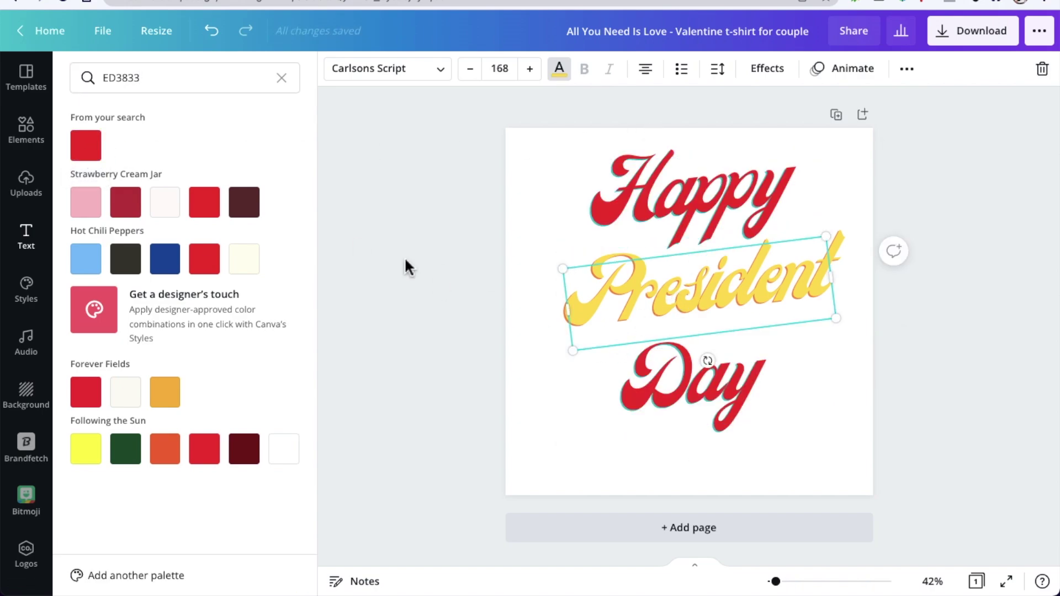
{"action": "left_click", "coordinate": [169, 269]}
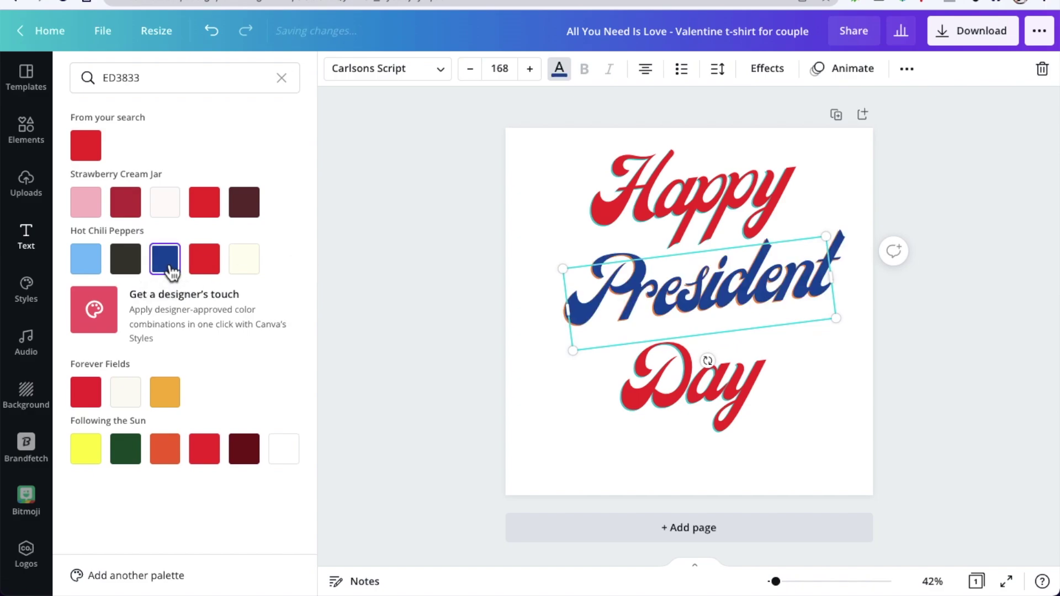
{"action": "key", "text": "Escape"}
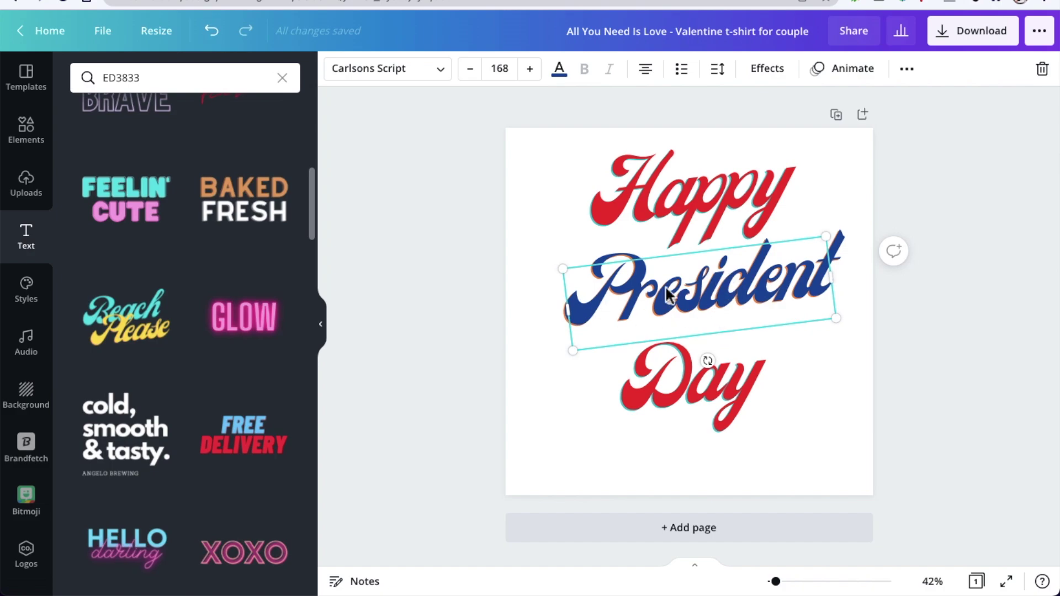
Set the font of "Happy" to Anton and its letter spacing to 22
{"action": "left_click", "coordinate": [684, 217]}
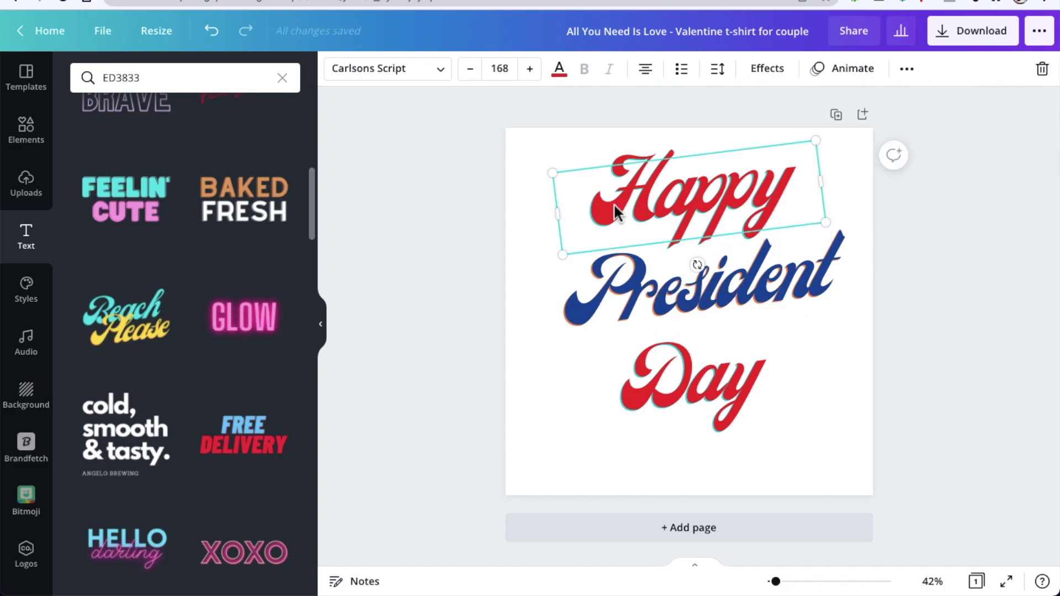
{"action": "scroll", "coordinate": [119, 207], "scroll_direction": "up", "scroll_amount": 10}
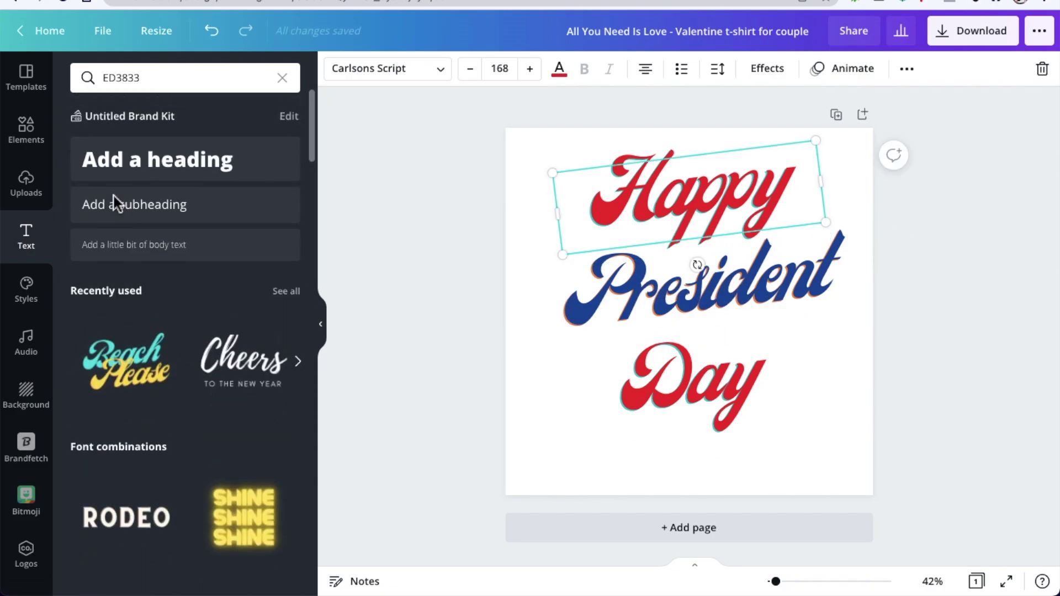
{"action": "left_click", "coordinate": [396, 75]}
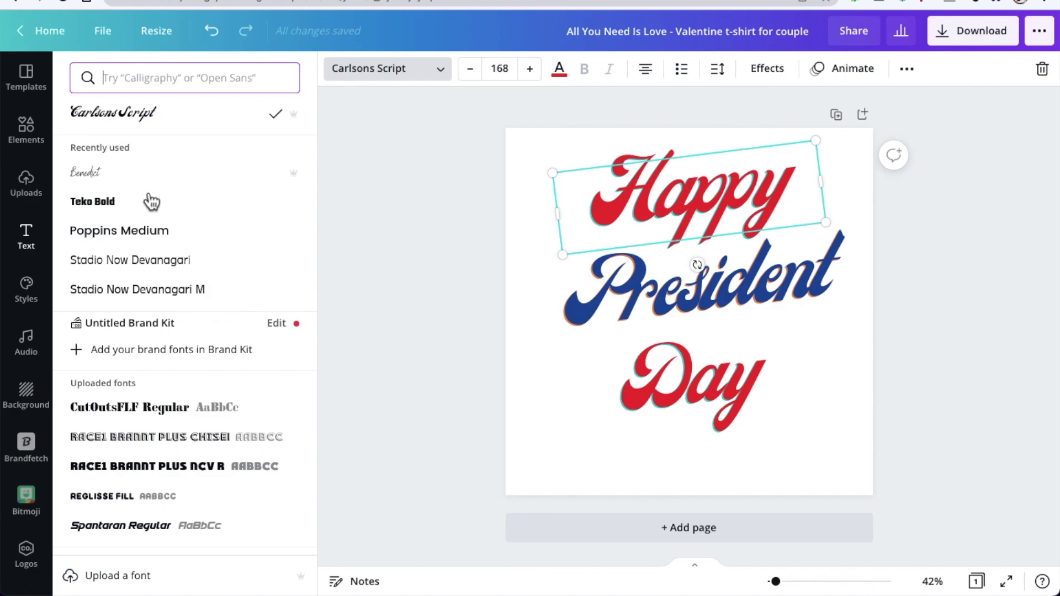
{"action": "scroll", "coordinate": [150, 201], "scroll_direction": "down", "scroll_amount": 5}
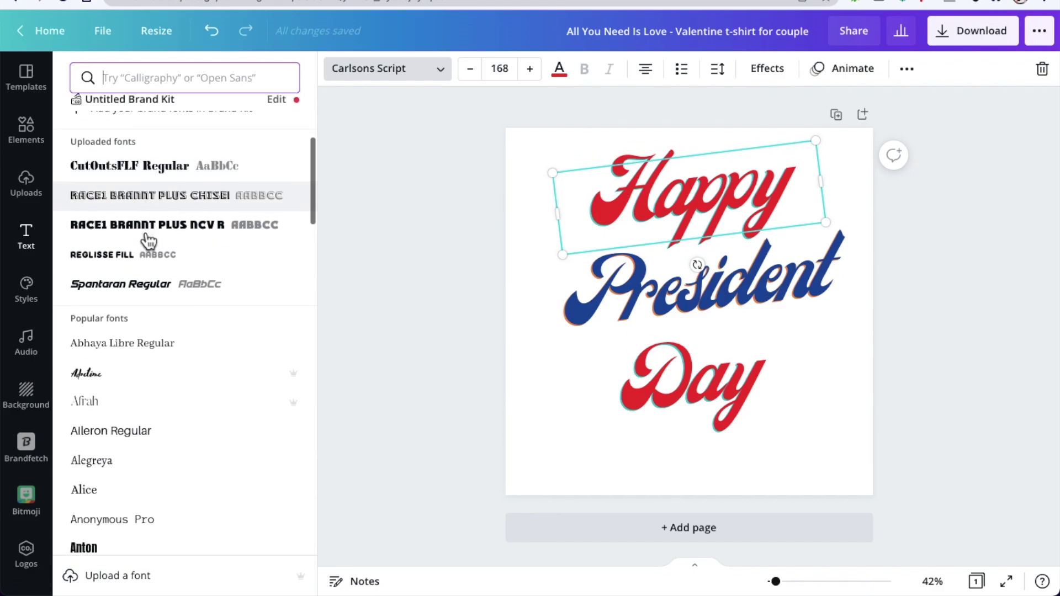
{"action": "scroll", "coordinate": [130, 353], "scroll_direction": "down", "scroll_amount": 4}
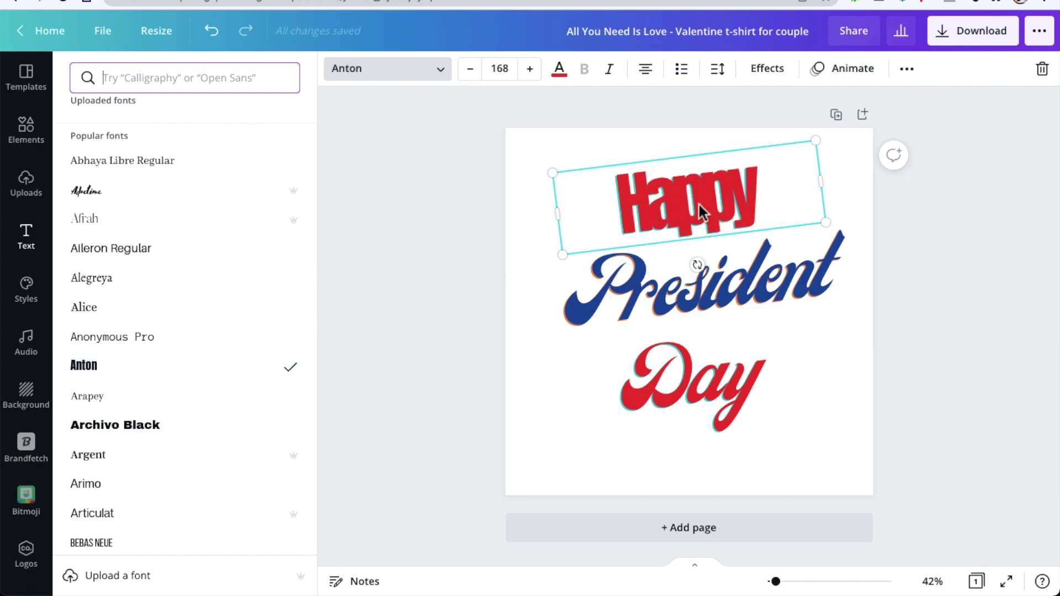
{"action": "left_click", "coordinate": [724, 72]}
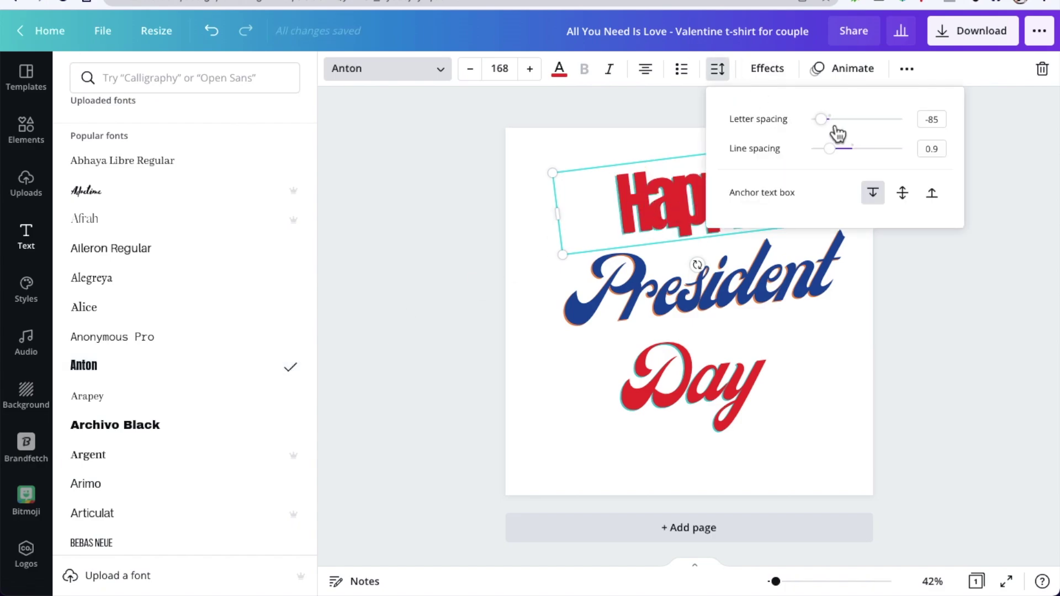
{"action": "left_click_drag", "start_coordinate": [830, 126], "coordinate": [839, 127]}
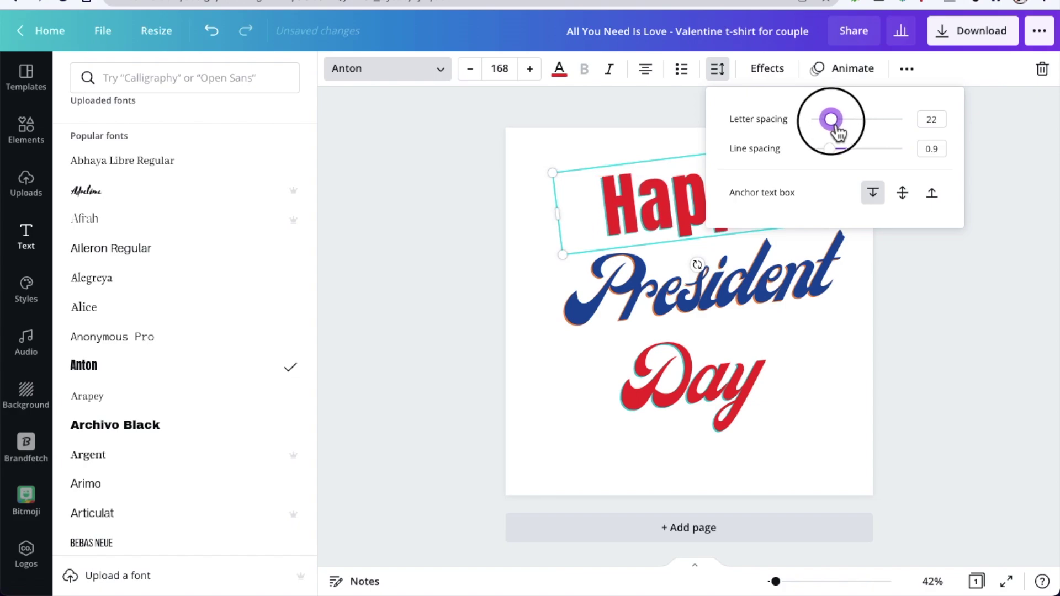
{"action": "left_click", "coordinate": [1028, 216]}
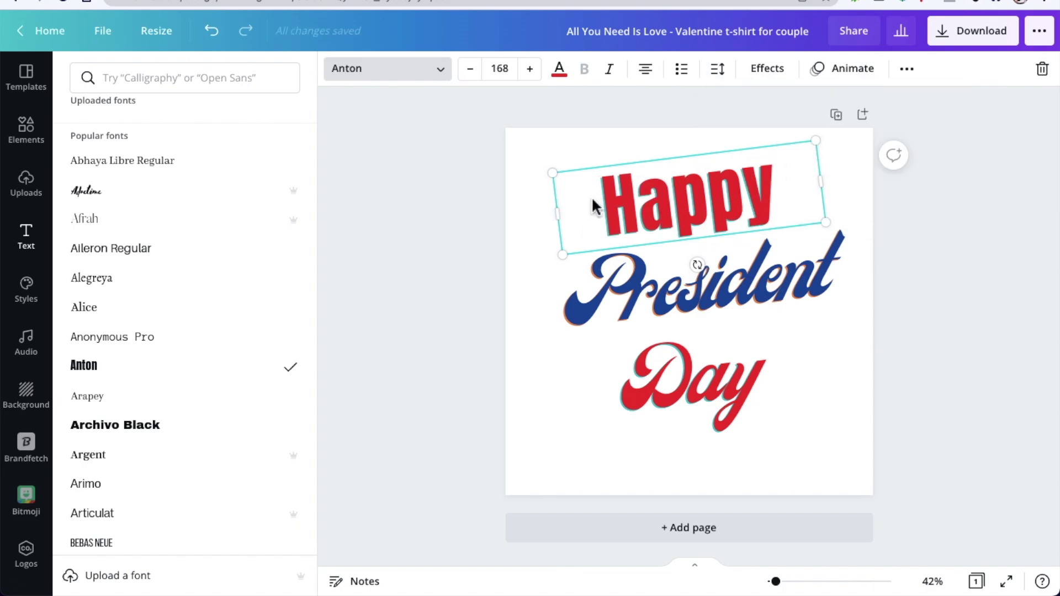
Rewrite "Happy" in all capitals as "HAPPY"
{"action": "left_click_drag", "start_coordinate": [776, 183], "coordinate": [644, 199]}
{"action": "type", "text": "APPY"}
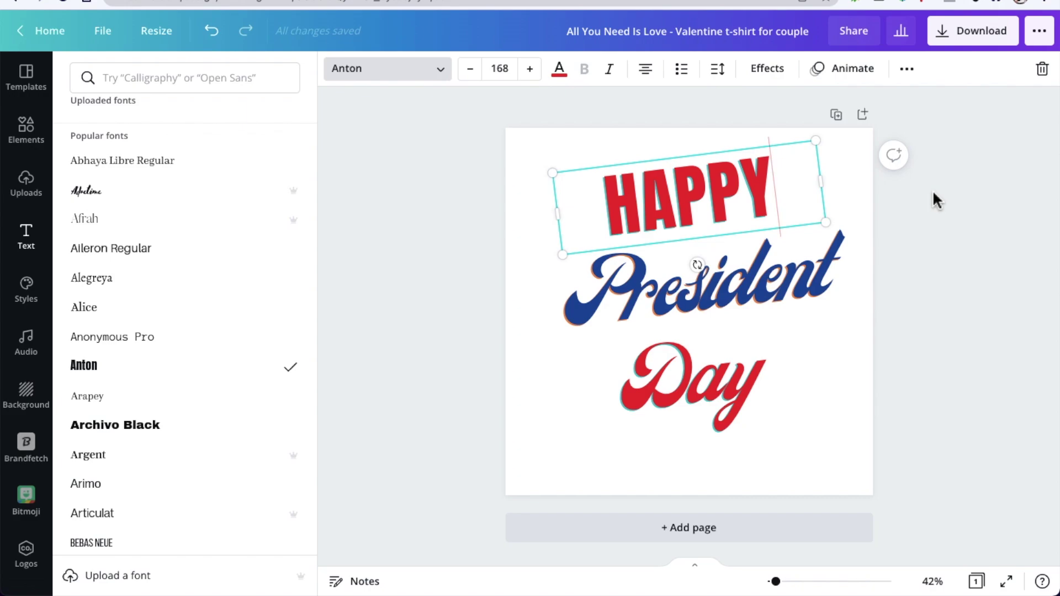
{"action": "key", "text": "Escape"}
Rotate "HAPPY" until it is horizontal and move "President" slightly down
{"action": "mouse_move", "coordinate": [698, 265]}
{"action": "left_mouse_down"}
{"action": "mouse_move", "coordinate": [679, 260]}
{"action": "mouse_move", "coordinate": [693, 261]}
{"action": "mouse_move", "coordinate": [687, 271]}
{"action": "left_mouse_up"}
{"action": "left_click", "coordinate": [944, 217]}
{"action": "left_click_drag", "start_coordinate": [781, 267], "coordinate": [778, 279]}
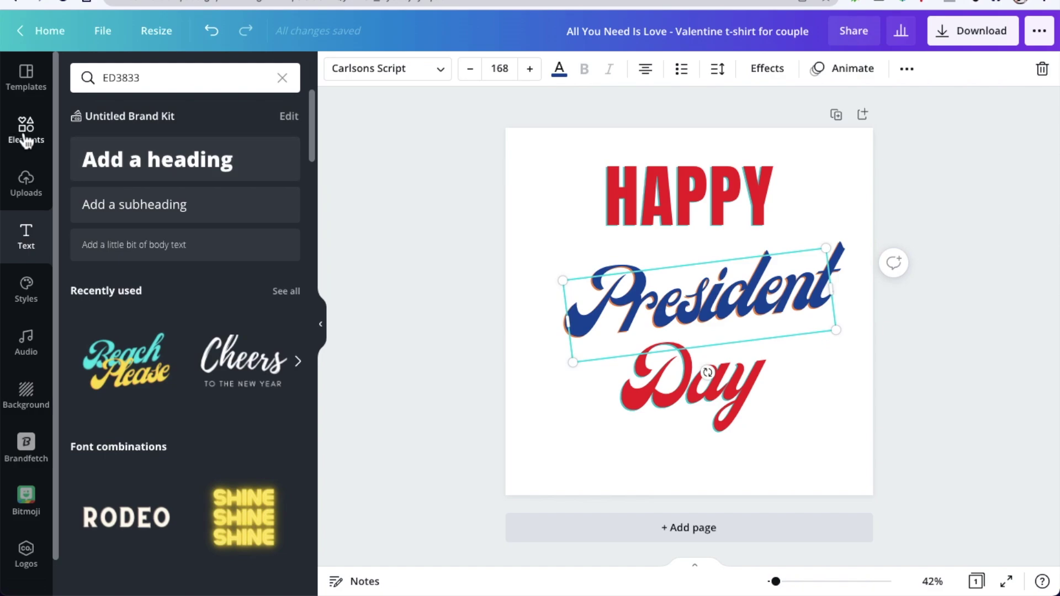
Search the elements for "united states flag", add the round flag badge with the dark outline and place it over the start of "President"
{"action": "left_click", "coordinate": [178, 81]}
{"action": "key", "text": "ctrl+a"}
{"action": "type", "text": "united st"}
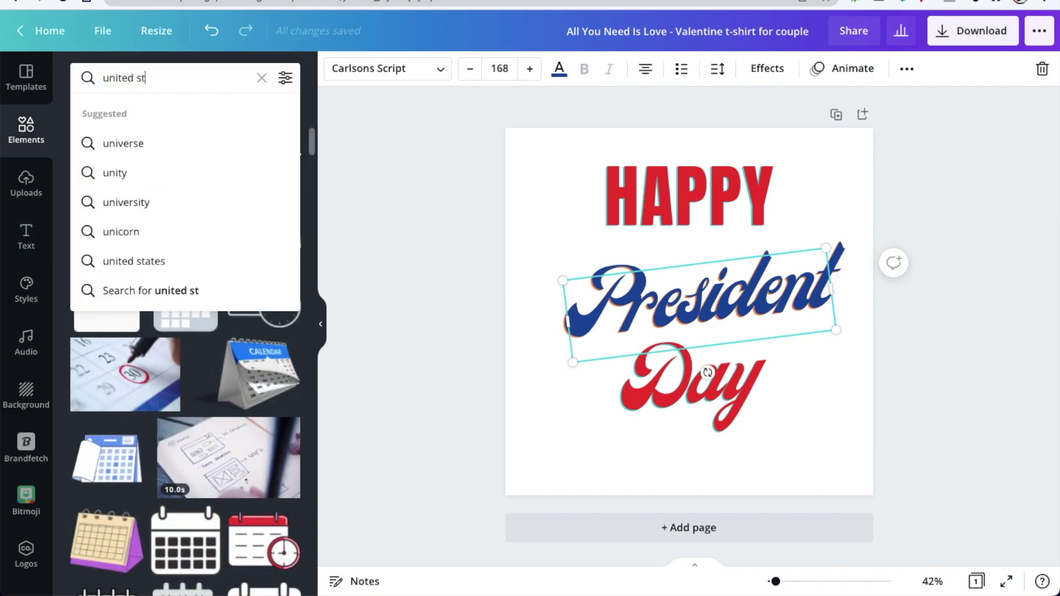
{"action": "type", "text": "ates"}
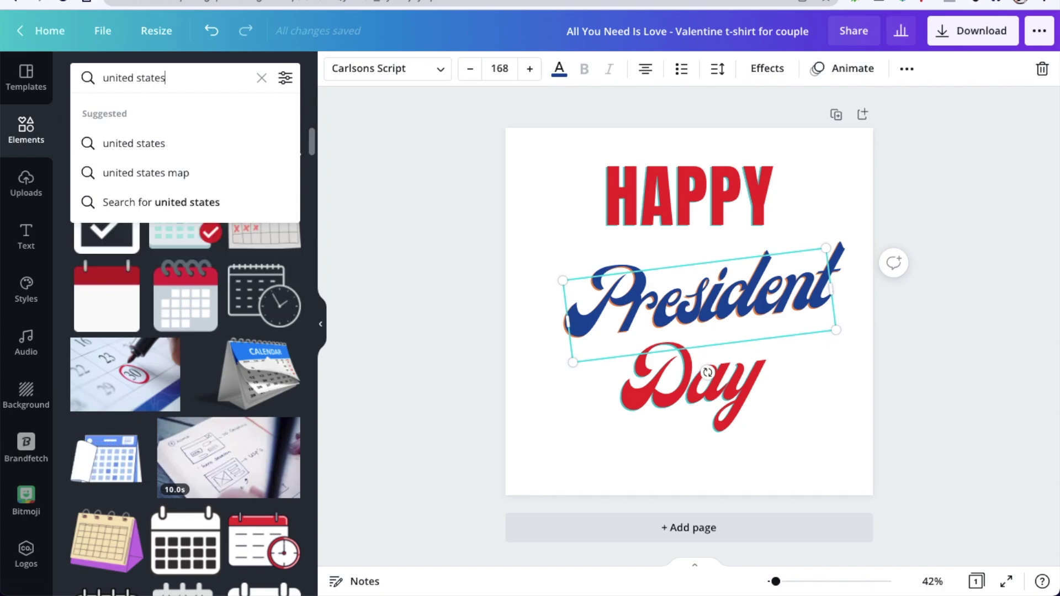
{"action": "type", "text": " flag"}
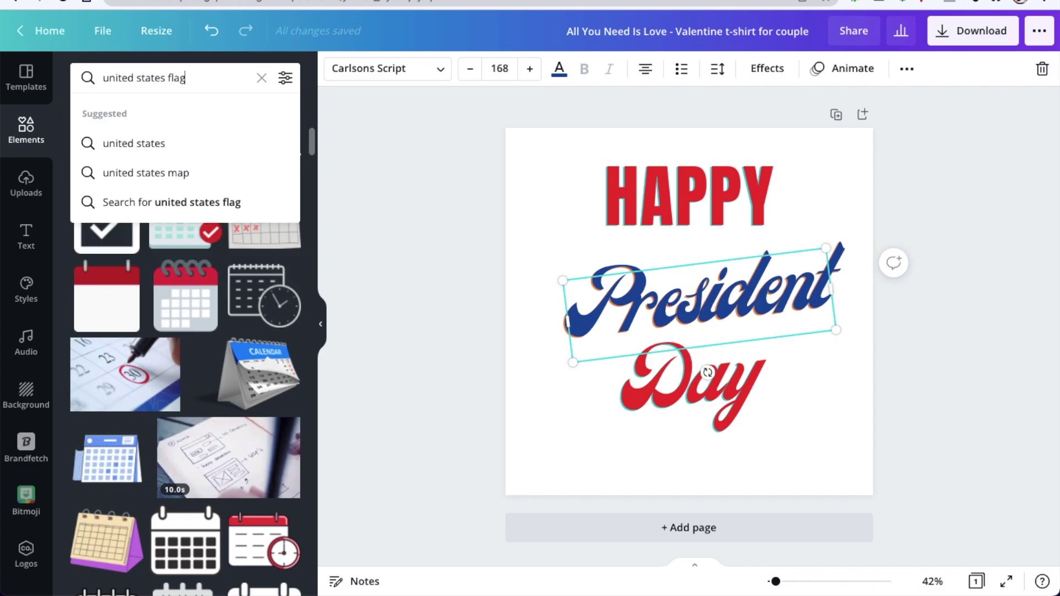
{"action": "key", "text": "Return"}
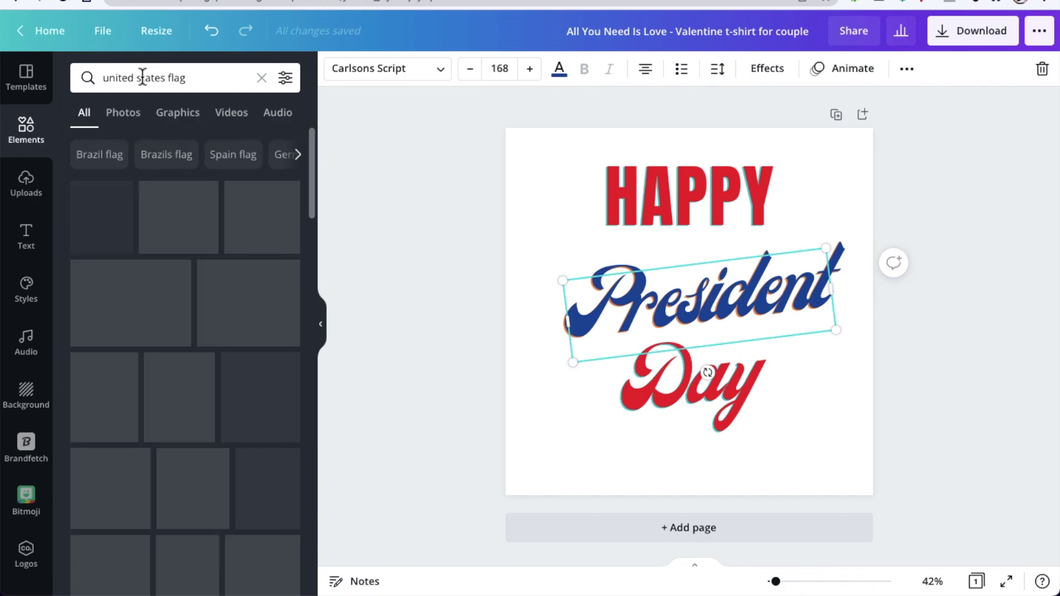
{"action": "scroll", "coordinate": [182, 248], "scroll_direction": "down", "scroll_amount": 2}
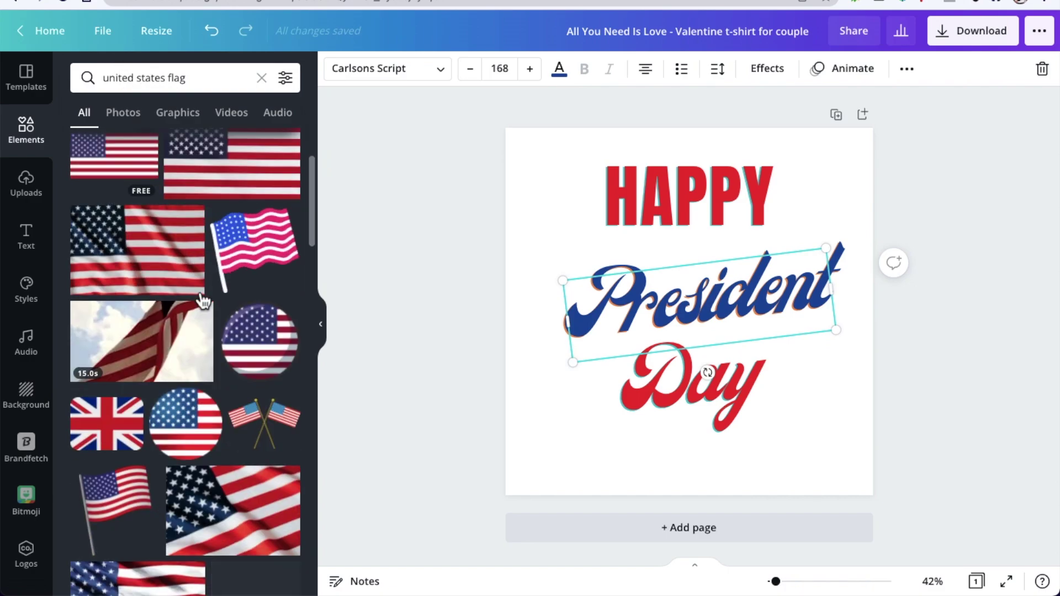
{"action": "left_click", "coordinate": [264, 353]}
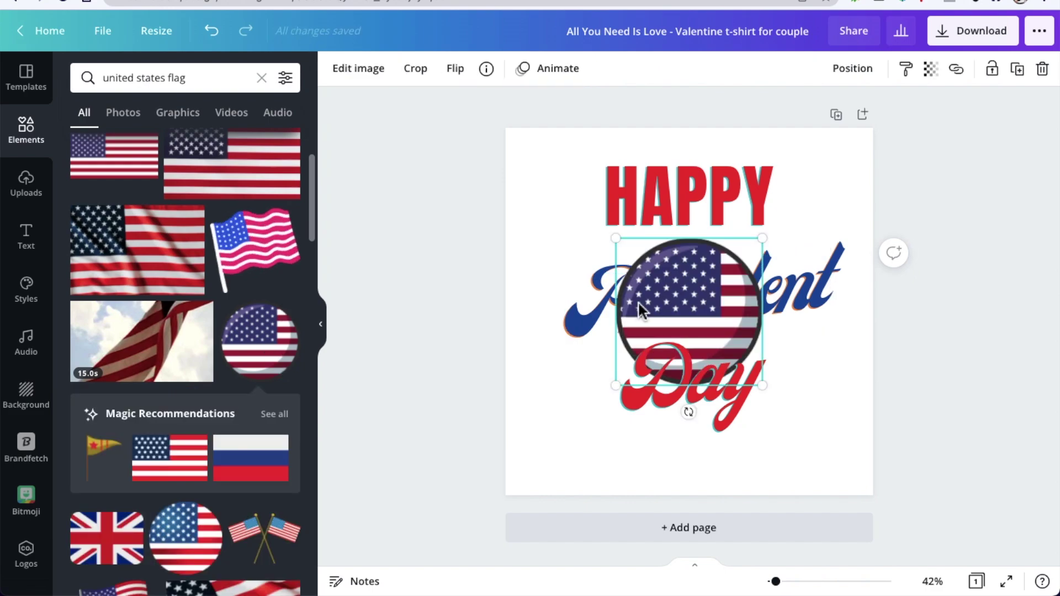
{"action": "left_click_drag", "start_coordinate": [696, 284], "coordinate": [587, 244]}
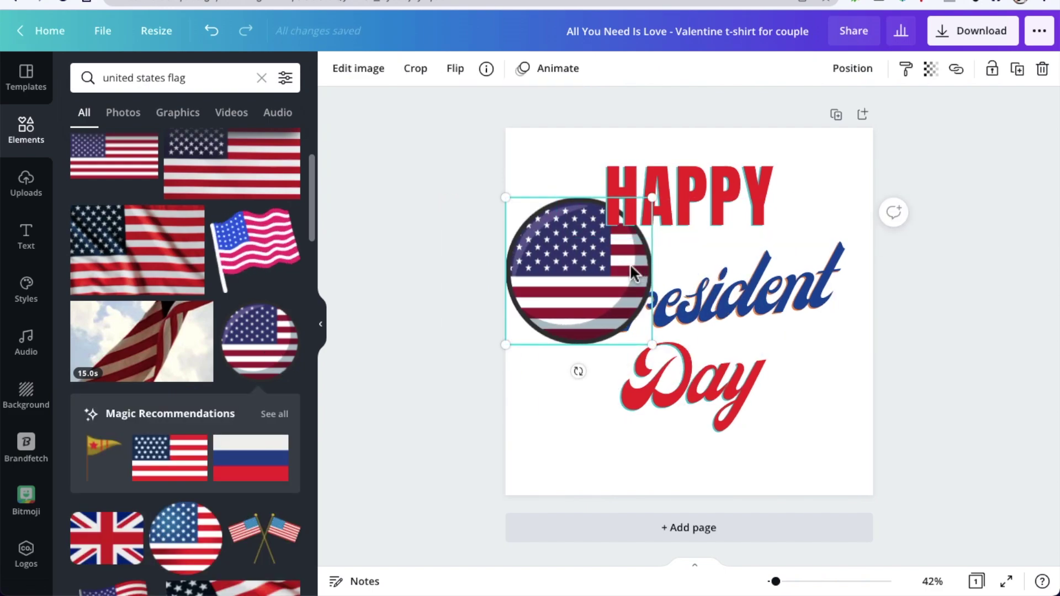
Look through more flag elements and check the Pngtree President's Day designs for decoration ideas such as badges, ribbons and stars
{"action": "scroll", "coordinate": [175, 395], "scroll_direction": "down", "scroll_amount": 6}
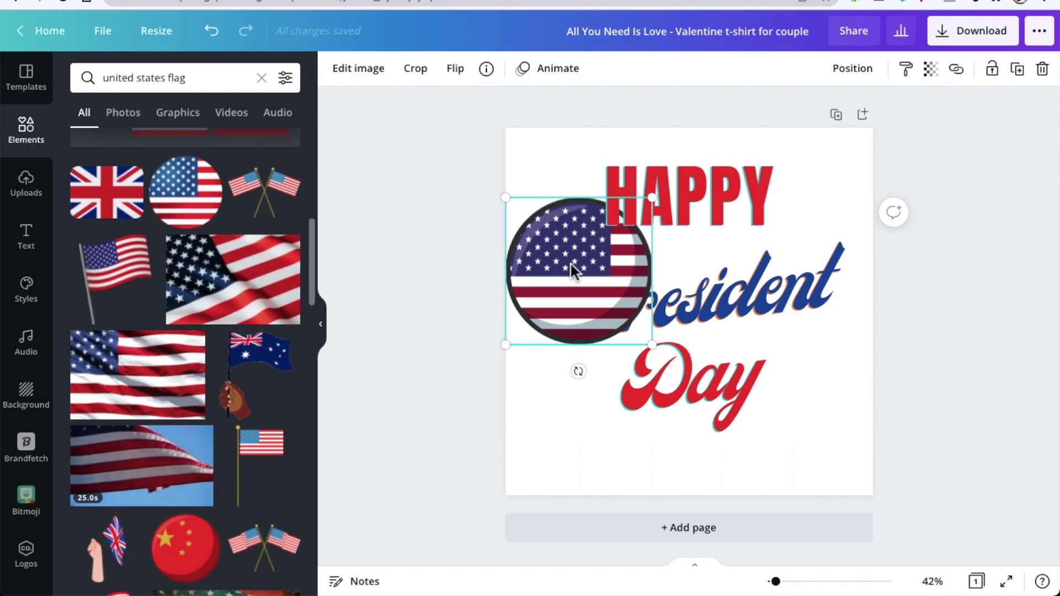
{"action": "key", "text": "ctrl+Tab"}
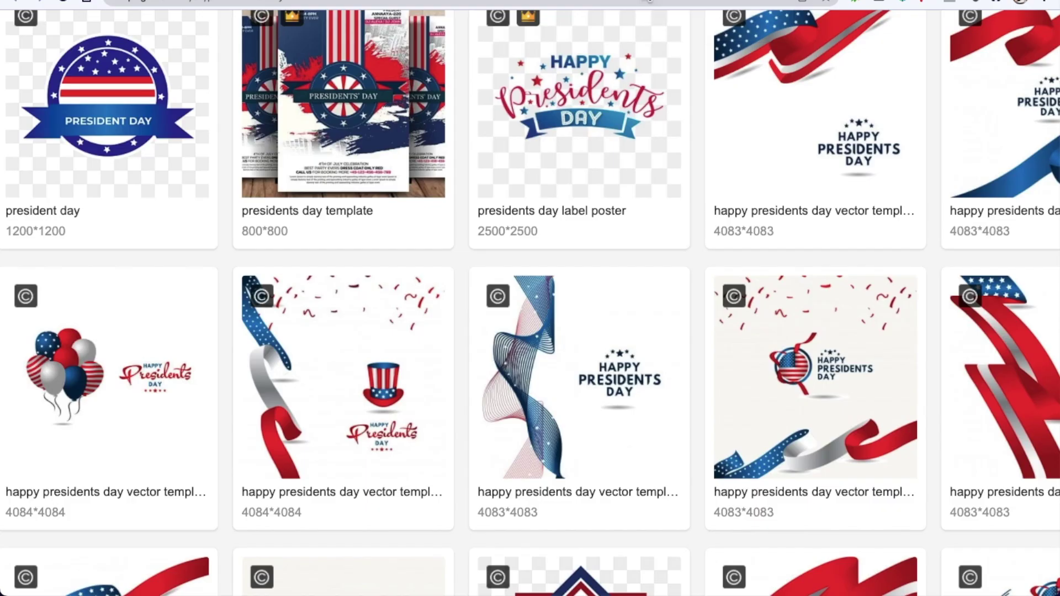
{"action": "scroll", "coordinate": [426, 243], "scroll_direction": "up", "scroll_amount": 3}
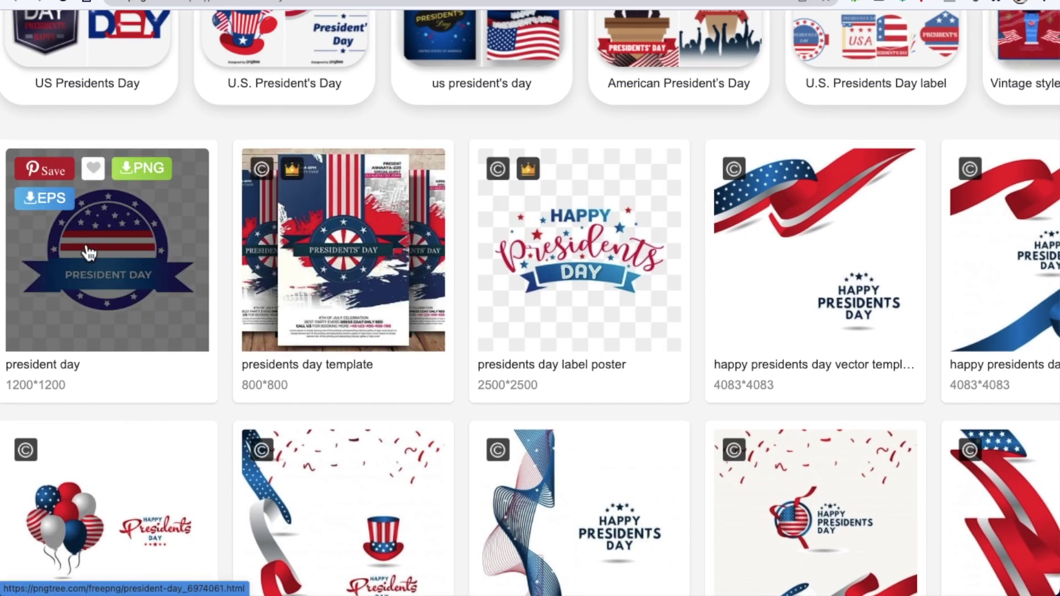
{"action": "scroll", "coordinate": [353, 475], "scroll_direction": "down", "scroll_amount": 6}
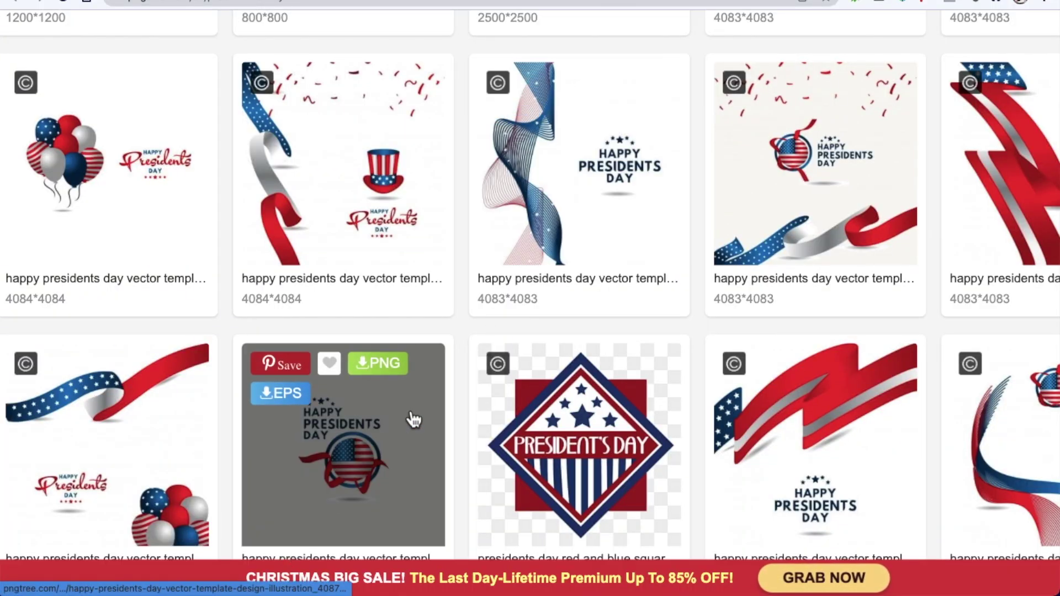
{"action": "scroll", "coordinate": [409, 411], "scroll_direction": "down", "scroll_amount": 2}
{"action": "scroll", "coordinate": [355, 343], "scroll_direction": "up", "scroll_amount": 5}
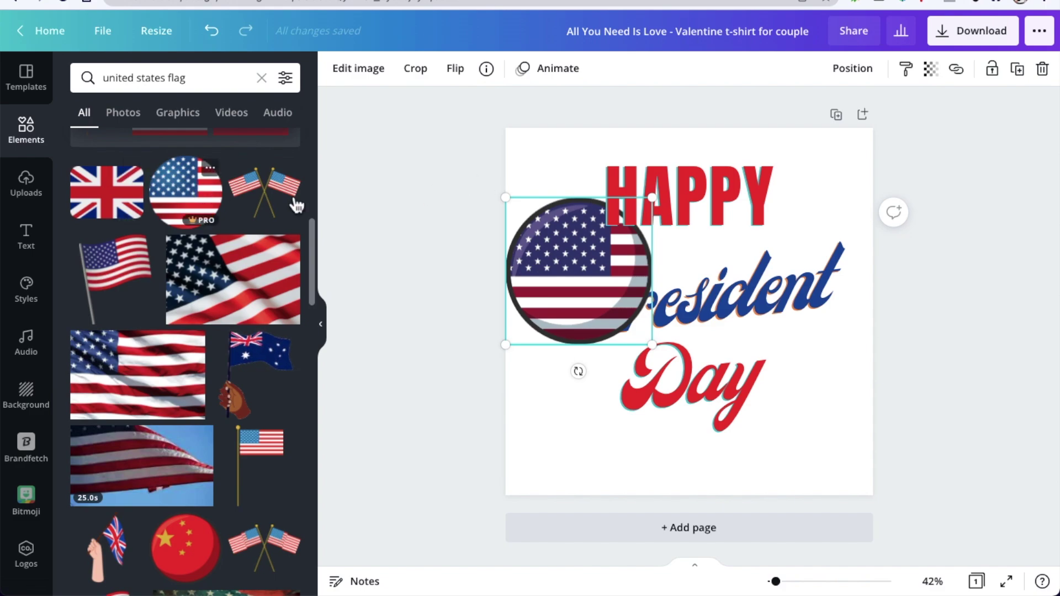
Replace the outlined flag badge with the plain round United States flag and place it beside "Day" at the page's right edge
{"action": "key", "text": "Delete"}
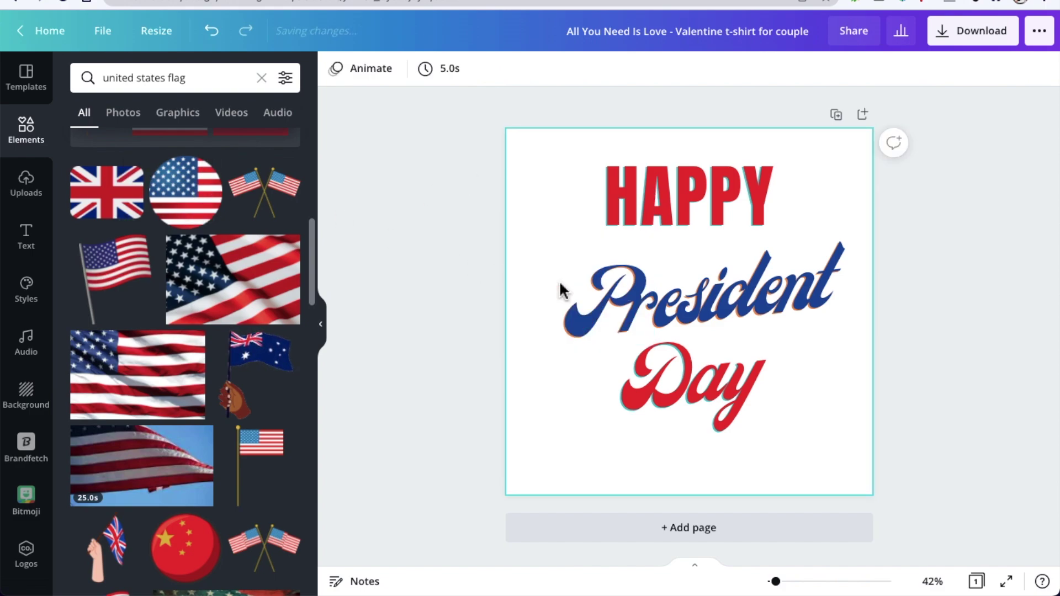
{"action": "left_click", "coordinate": [191, 197]}
{"action": "left_click_drag", "start_coordinate": [747, 317], "coordinate": [863, 375]}
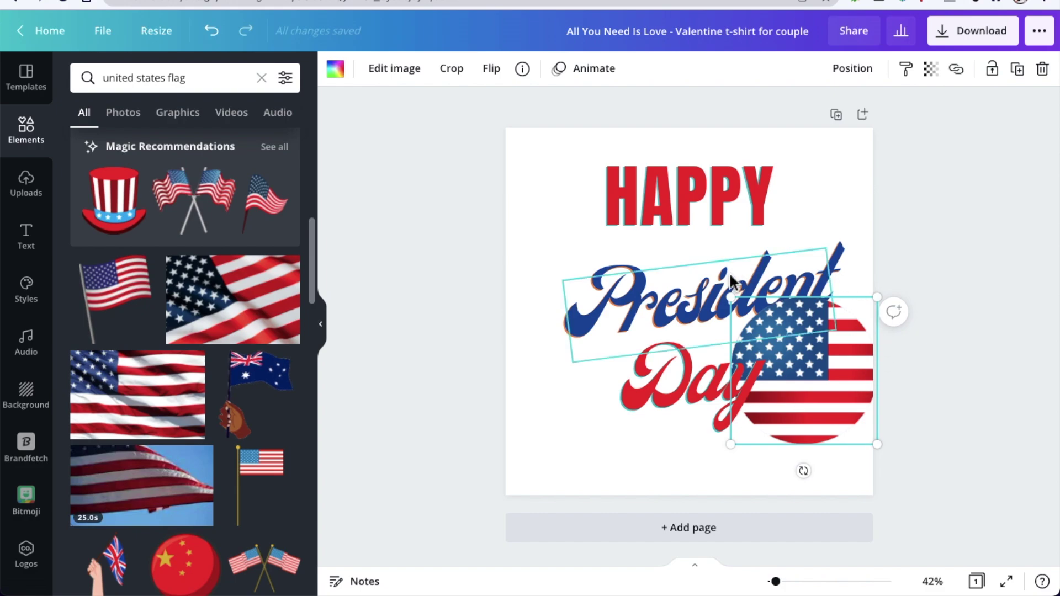
Shrink "President" to font size 119 and place it to the left of the round flag
{"action": "left_click_drag", "start_coordinate": [687, 286], "coordinate": [641, 278]}
{"action": "left_click_drag", "start_coordinate": [789, 243], "coordinate": [709, 284]}
{"action": "left_click_drag", "start_coordinate": [635, 329], "coordinate": [677, 310]}
Shrink "Day" and arrange the three words as a compact stack, with "HAPPY" close above "President" and "Day" below it
{"action": "left_click_drag", "start_coordinate": [677, 393], "coordinate": [617, 394]}
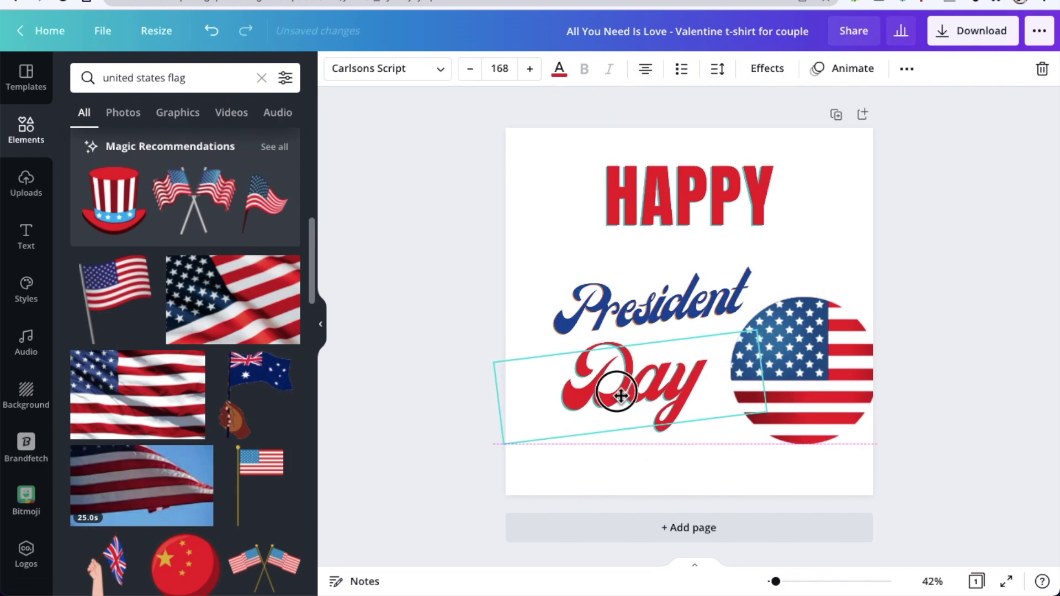
{"action": "left_click_drag", "start_coordinate": [674, 194], "coordinate": [635, 232]}
{"action": "left_click", "coordinate": [676, 364]}
{"action": "left_click_drag", "start_coordinate": [684, 371], "coordinate": [684, 362]}
{"action": "left_click_drag", "start_coordinate": [772, 408], "coordinate": [716, 396]}
{"action": "left_click_drag", "start_coordinate": [601, 379], "coordinate": [668, 389]}
{"action": "left_click", "coordinate": [640, 304]}
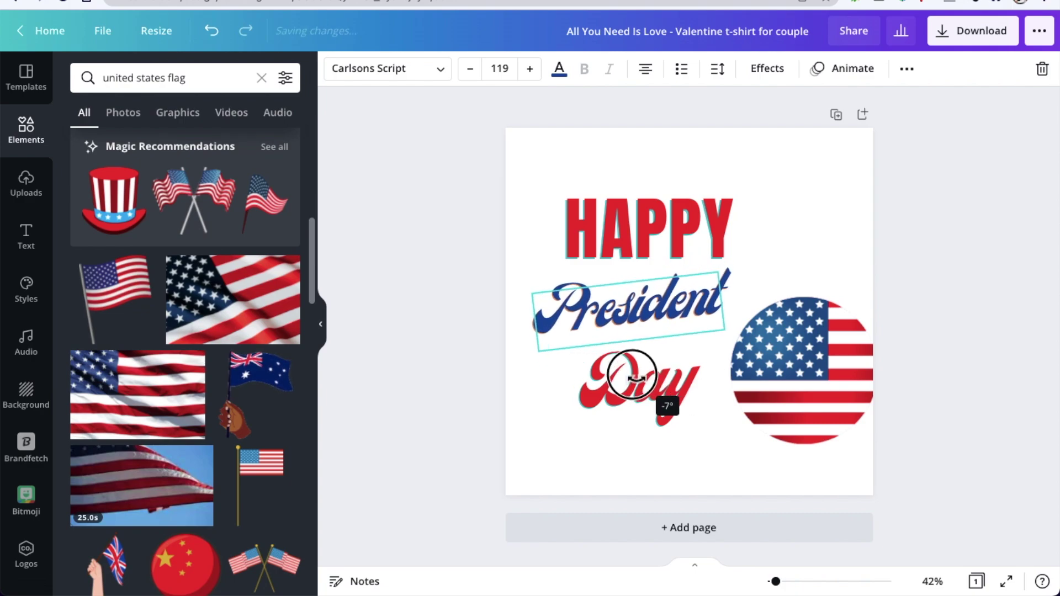
Move the round flag up and left so it overlaps the end of "President"
{"action": "left_click", "coordinate": [913, 234]}
{"action": "left_click_drag", "start_coordinate": [813, 333], "coordinate": [791, 282]}
{"action": "left_click", "coordinate": [923, 249]}
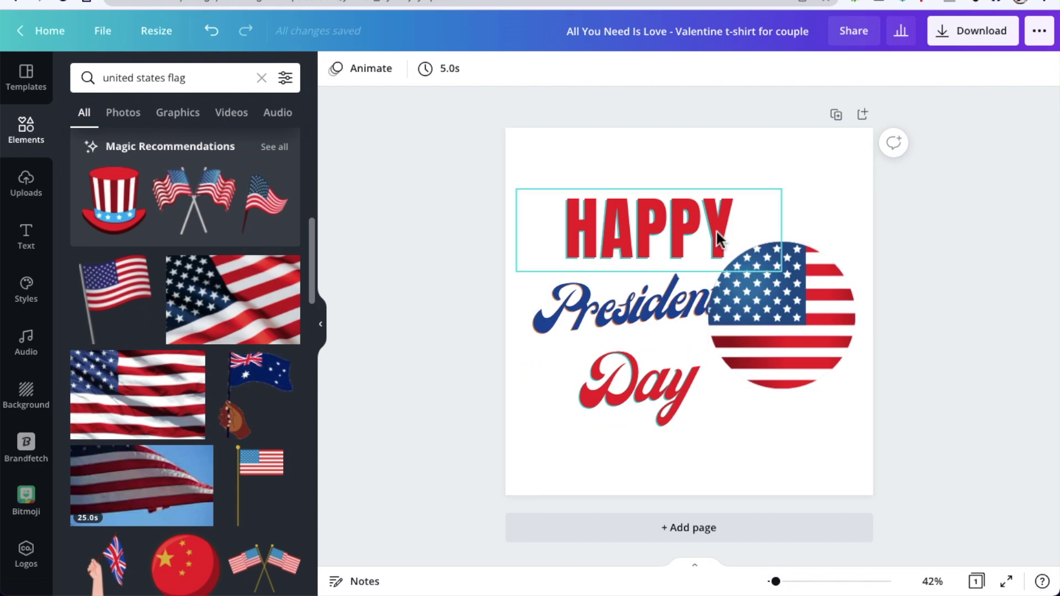
Download the design as a PNG with a transparent background
{"action": "left_click", "coordinate": [989, 43]}
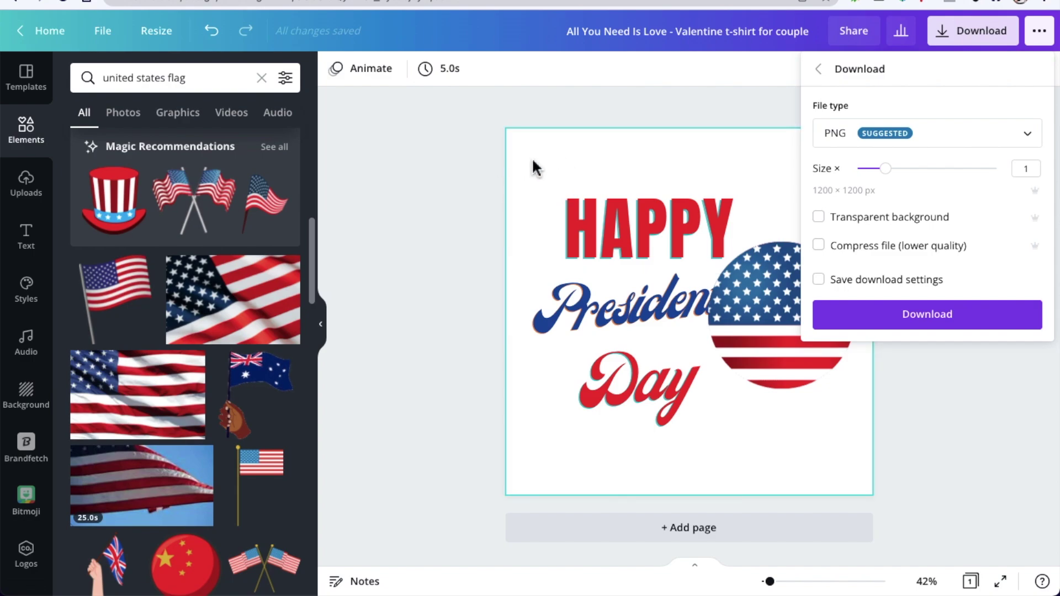
{"action": "left_click", "coordinate": [820, 217]}
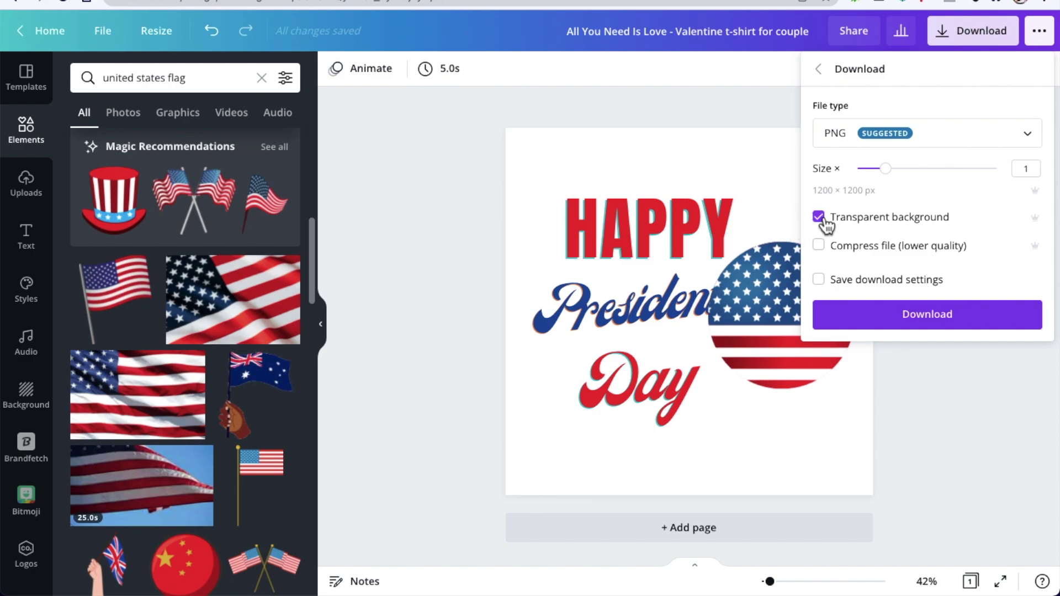
{"action": "left_click", "coordinate": [882, 318]}
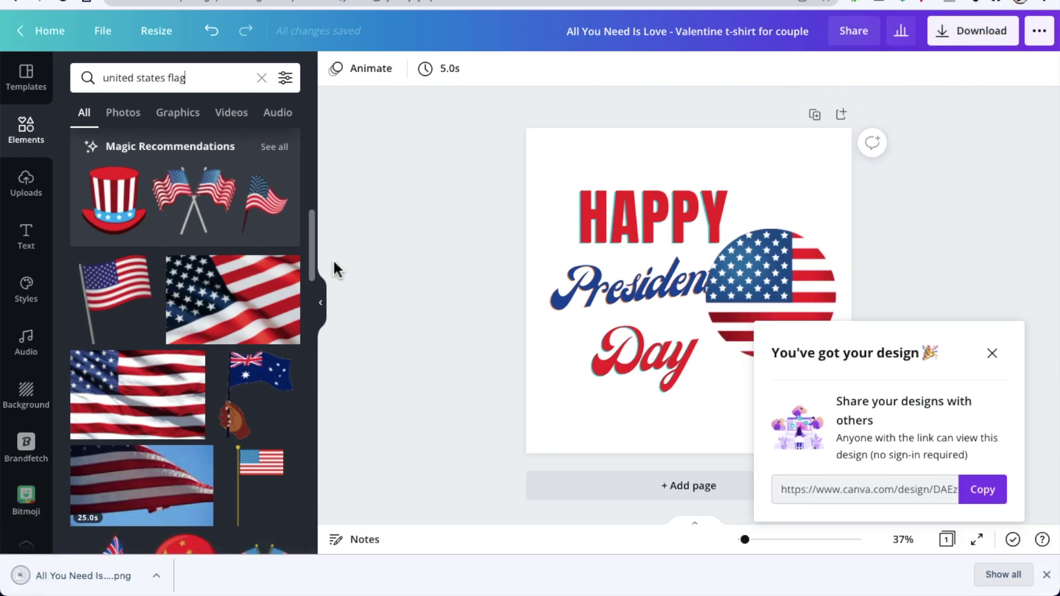
Preview the downloaded PNG to check its transparent background, and dismiss the design-sharing message
{"action": "left_click", "coordinate": [85, 576]}
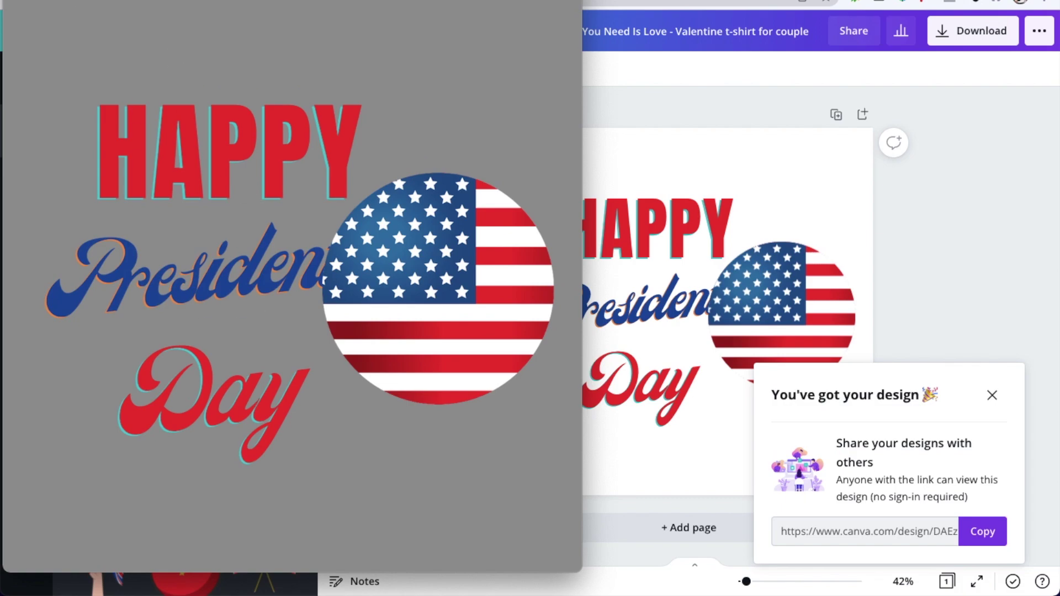
{"action": "key", "text": "super+w"}
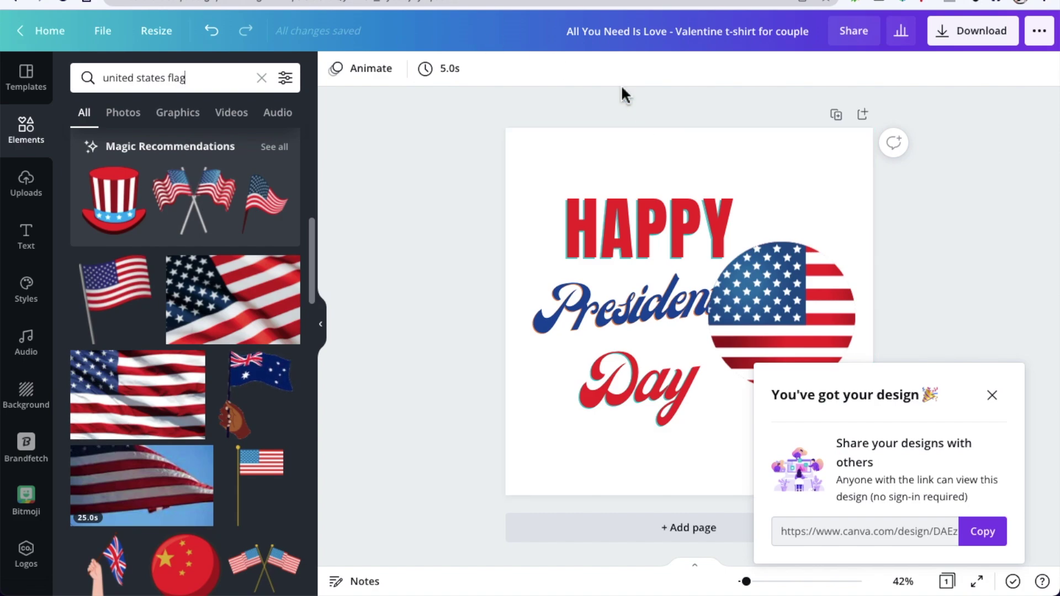
{"action": "left_click", "coordinate": [993, 393]}
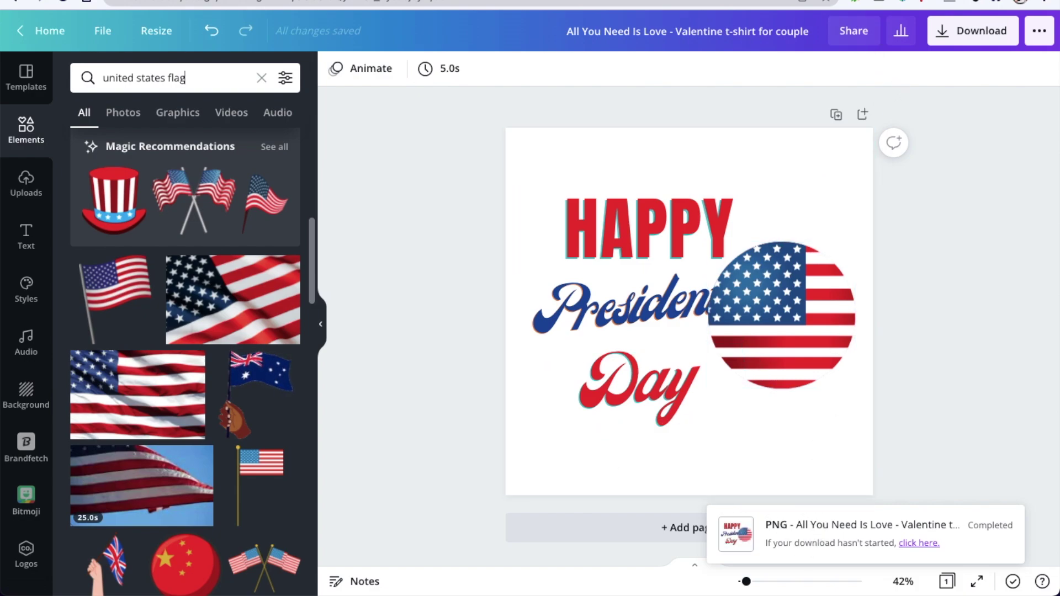
Switch to the Pngtree President's Day results and examine how the published designs combine lettering, flags, ribbons and badges
{"action": "key", "text": "ctrl+Tab"}
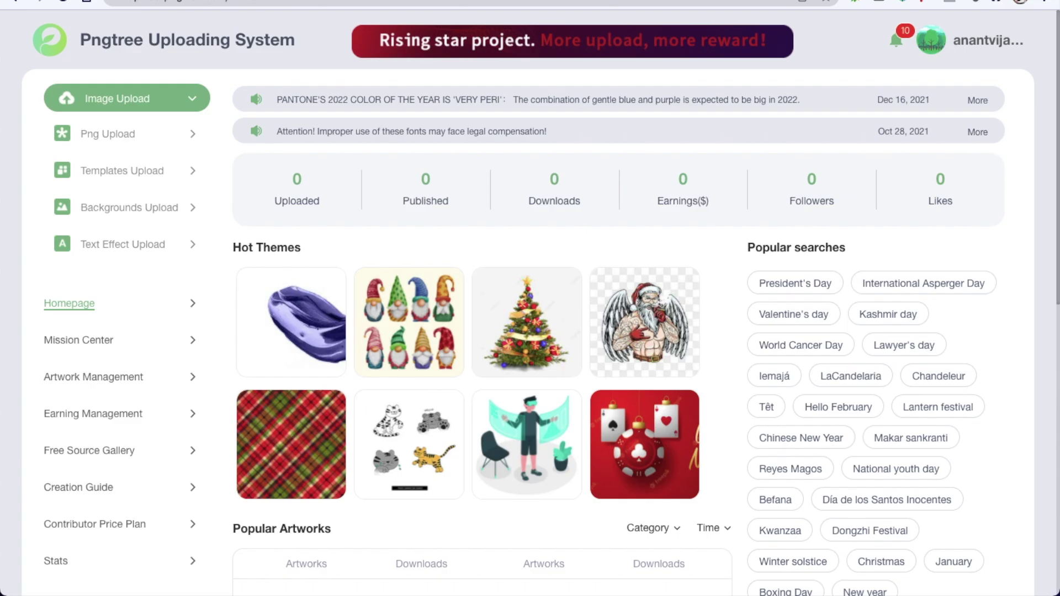
{"action": "key", "text": "ctrl+Tab"}
{"action": "mouse_move", "coordinate": [270, 242]}
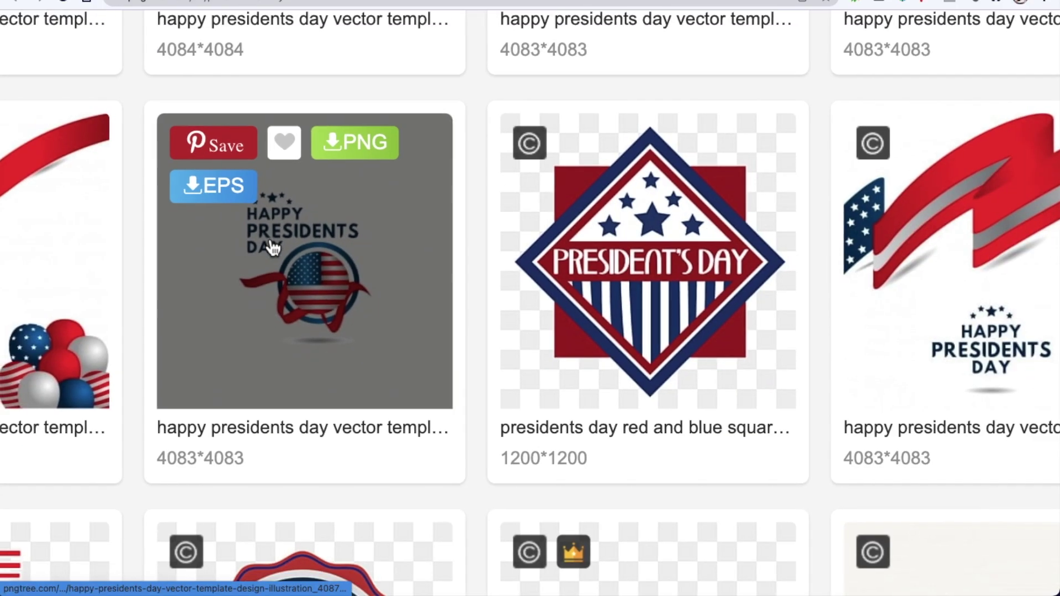
{"action": "key", "text": "ctrl+0"}
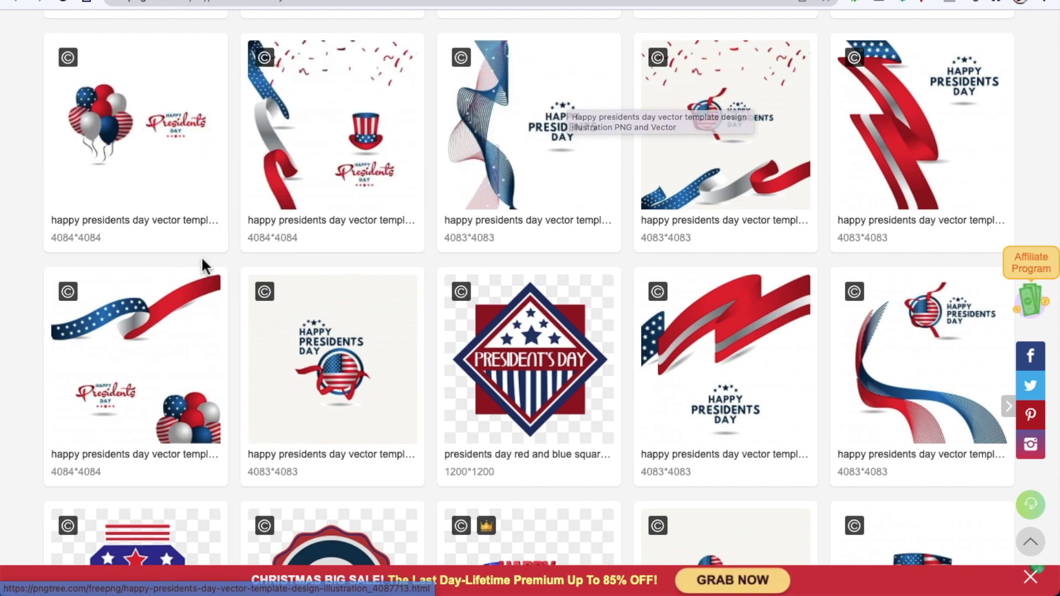
{"action": "scroll", "coordinate": [125, 279], "scroll_direction": "down", "scroll_amount": 3}
{"action": "mouse_move", "coordinate": [473, 285]}
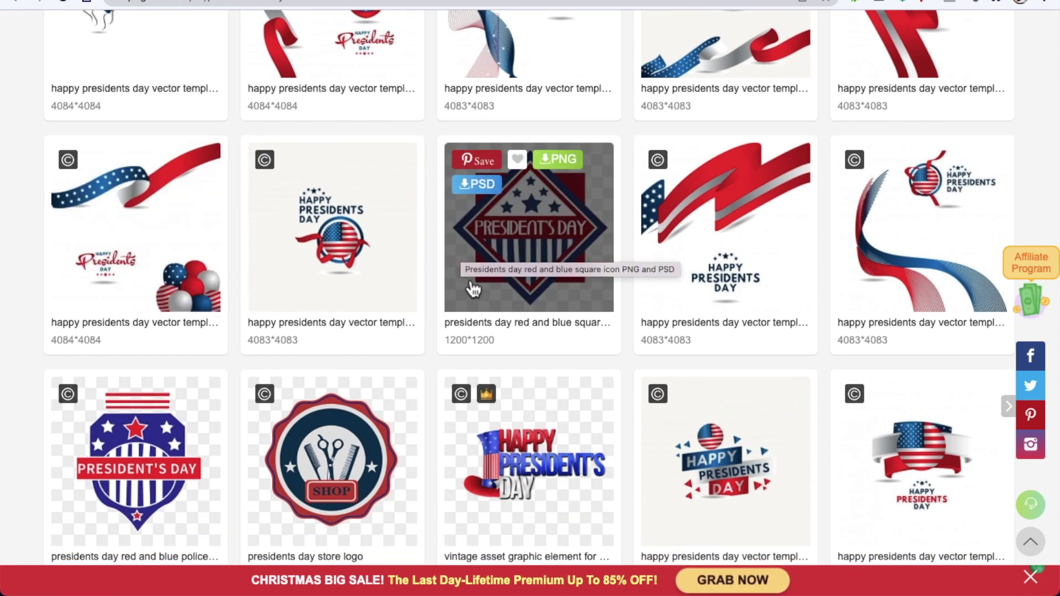
{"action": "scroll", "coordinate": [25, 326], "scroll_direction": "down", "scroll_amount": 1}
{"action": "mouse_move", "coordinate": [149, 223]}
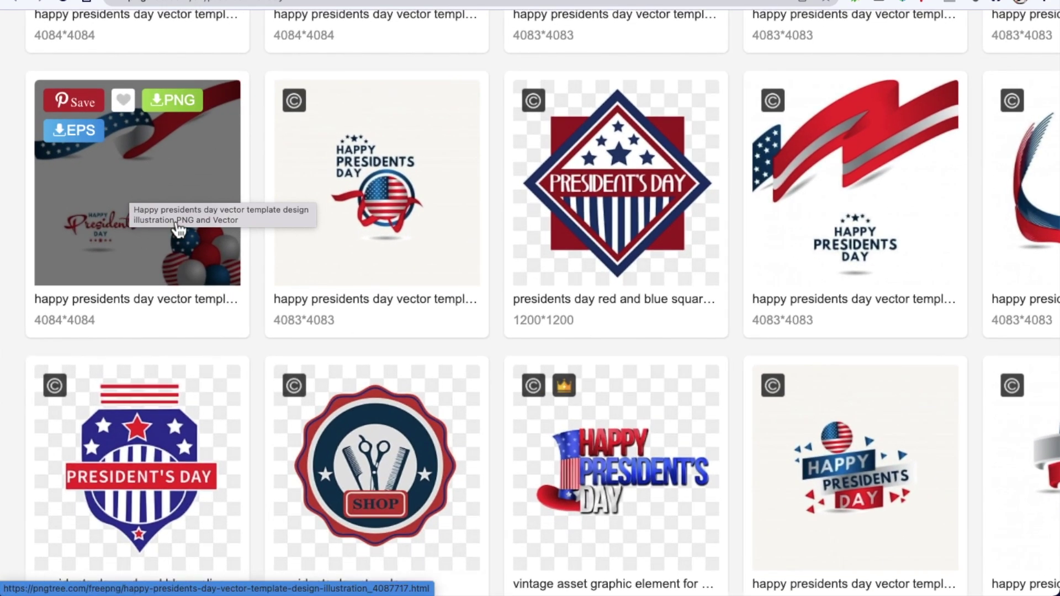
{"action": "mouse_move", "coordinate": [286, 266]}
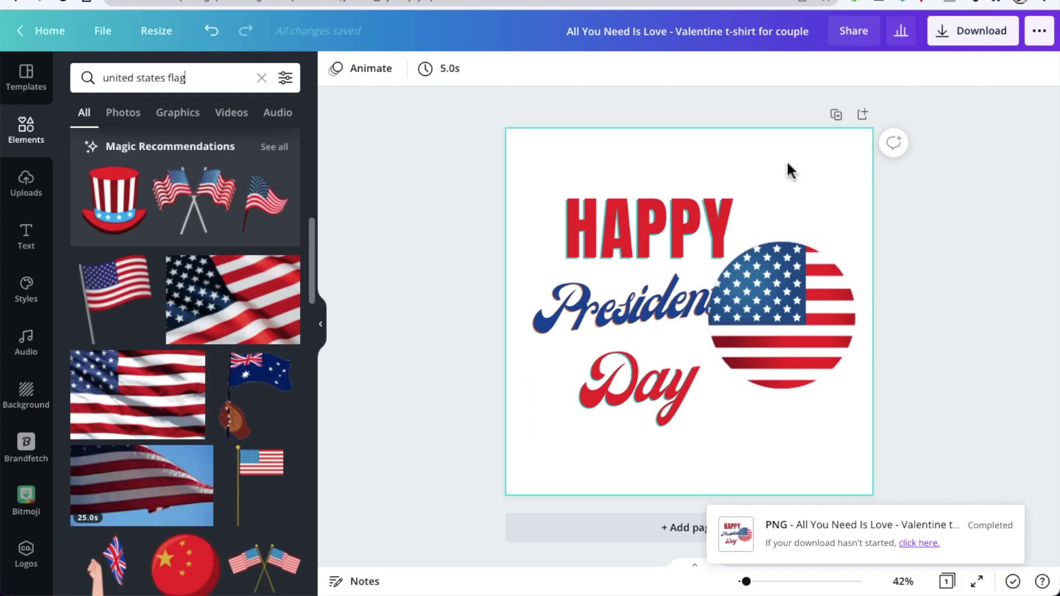
Review the PNG download options for the finished design in Canva without downloading it again
{"action": "left_click", "coordinate": [945, 32]}
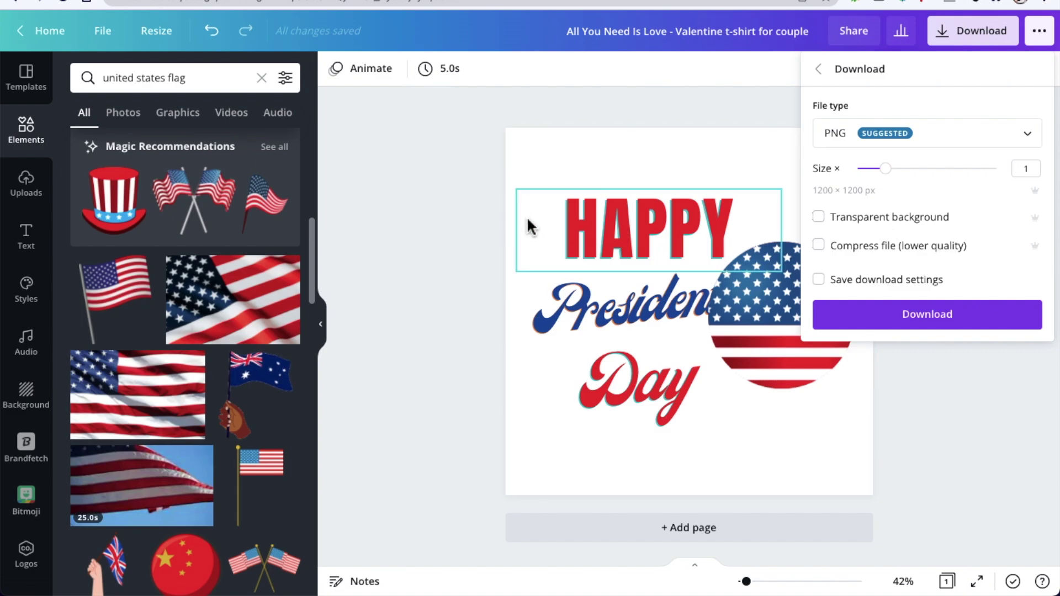
{"action": "left_click", "coordinate": [465, 243]}
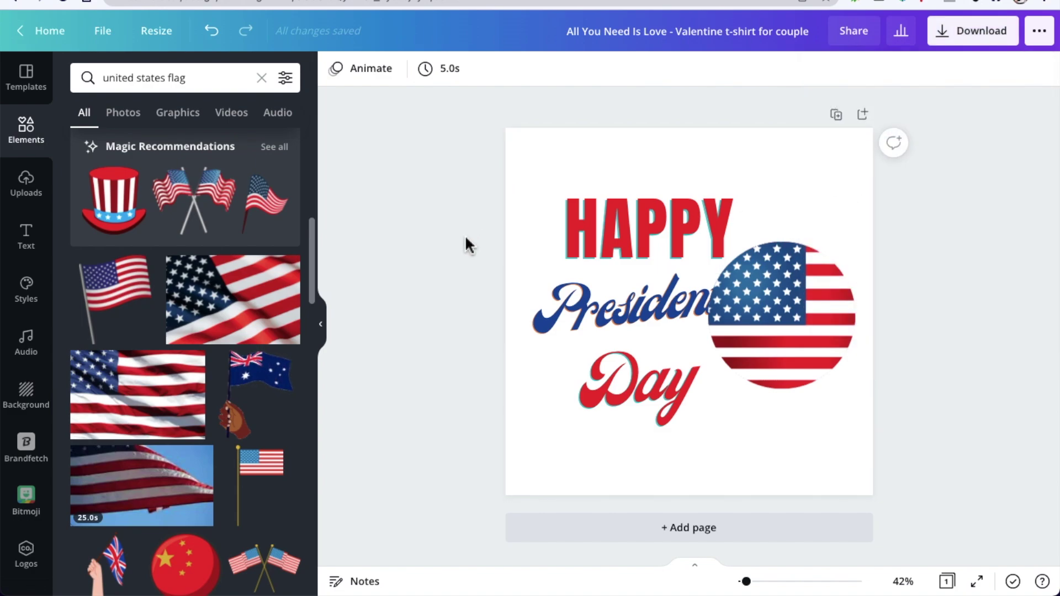
Switch to the Pngtree "tshirt design" search results and look over the designs up to the start of the page
{"action": "left_click", "coordinate": [481, 5]}
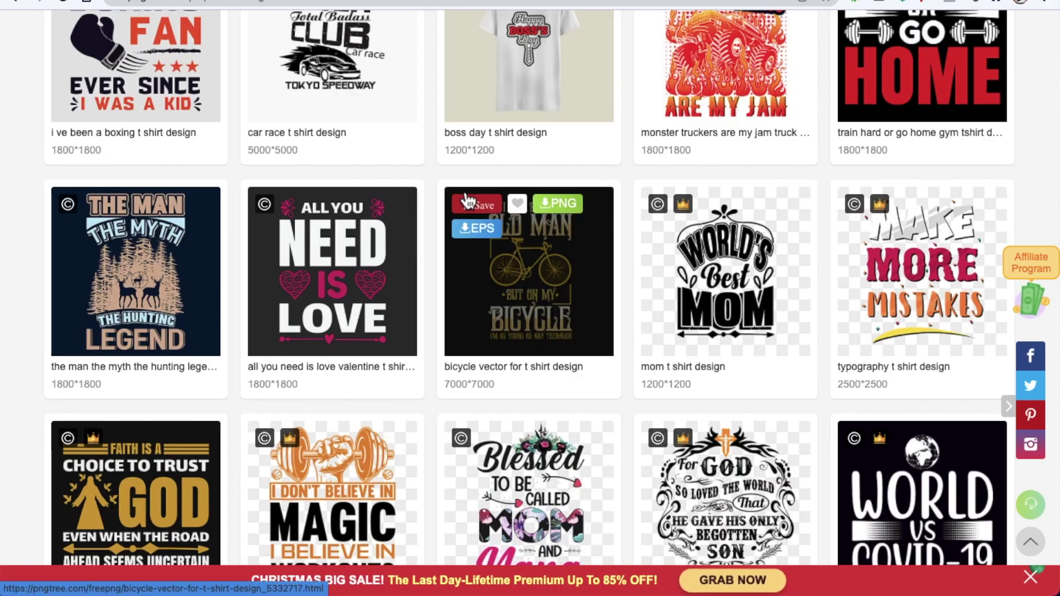
{"action": "scroll", "coordinate": [399, 175], "scroll_direction": "up", "scroll_amount": 6}
{"action": "scroll", "coordinate": [400, 178], "scroll_direction": "up", "scroll_amount": 7}
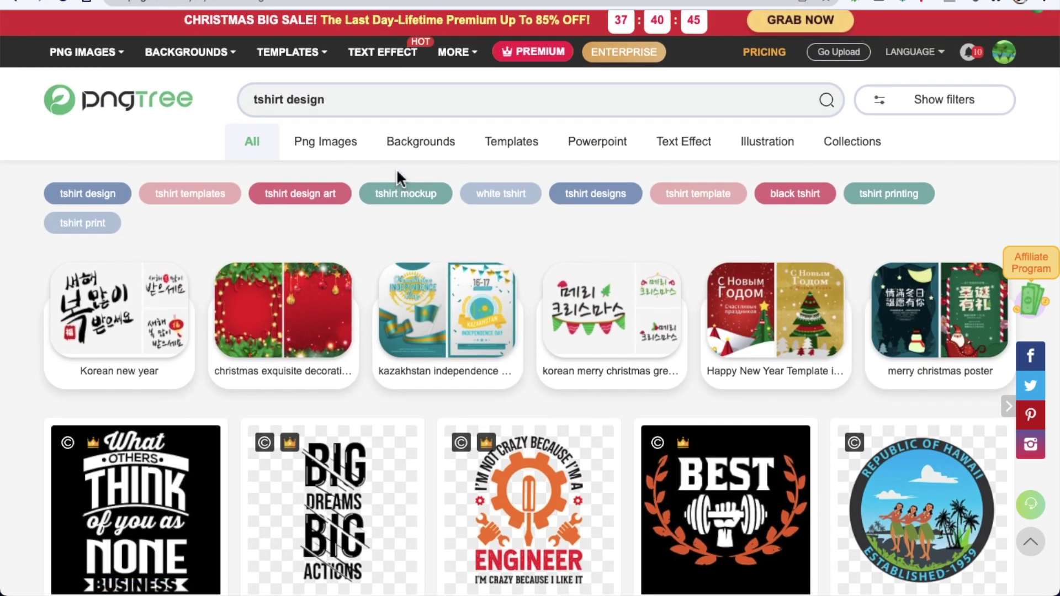